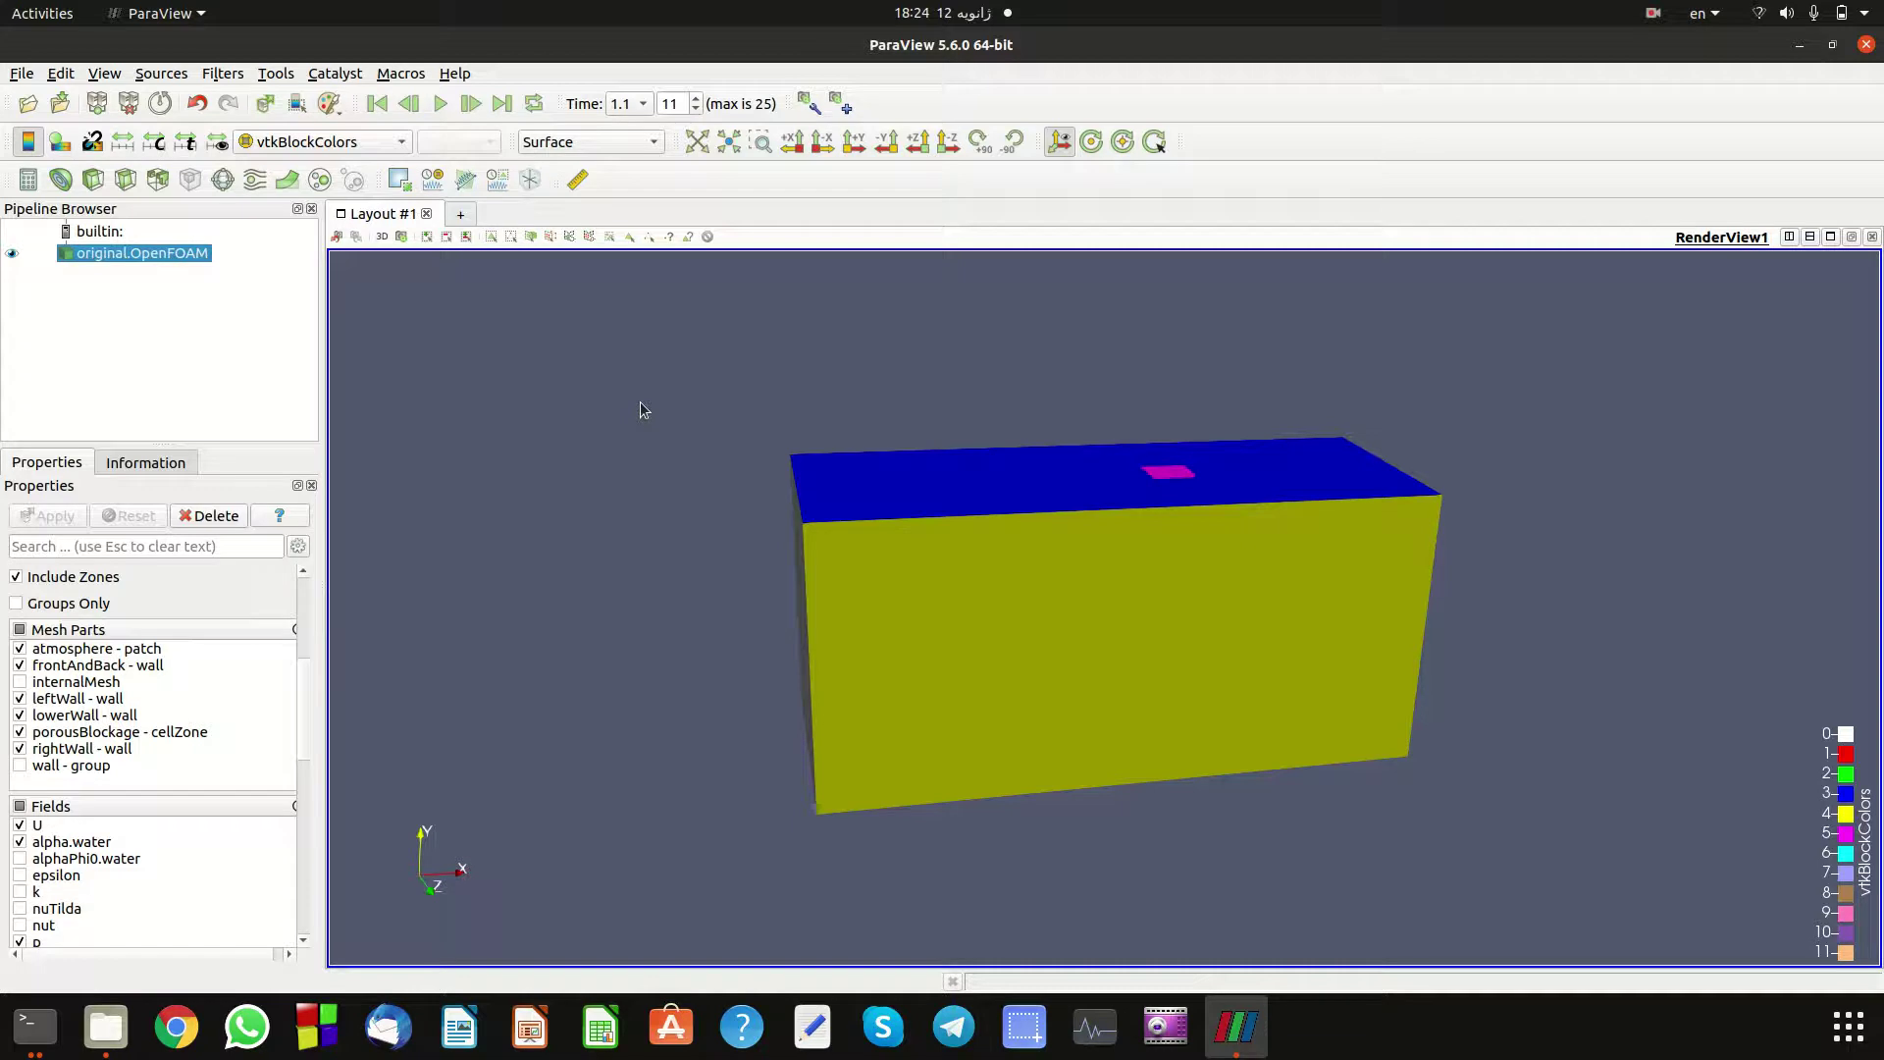
Limit the loaded mesh parts of original.OpenFOAM to the wall group and the porousBlockage cell zone.
drag(580, 349, 622, 365)
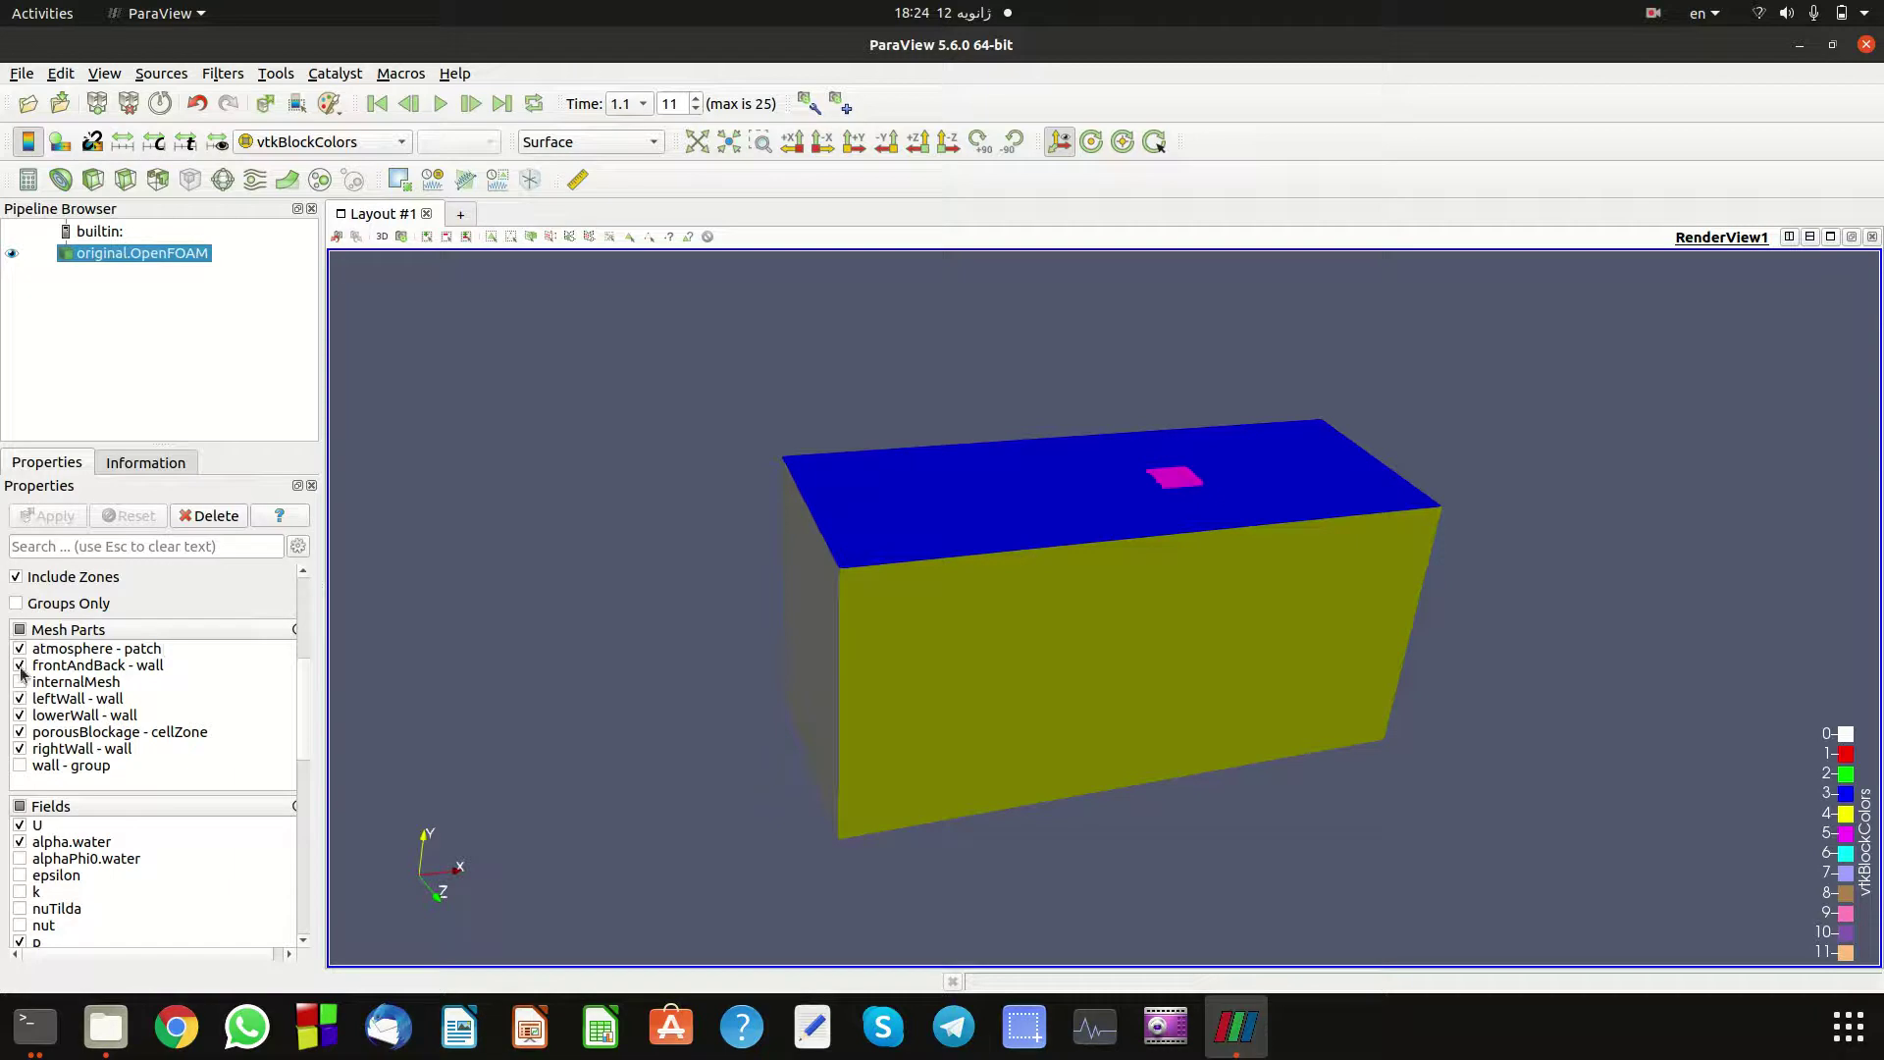
click(19, 630)
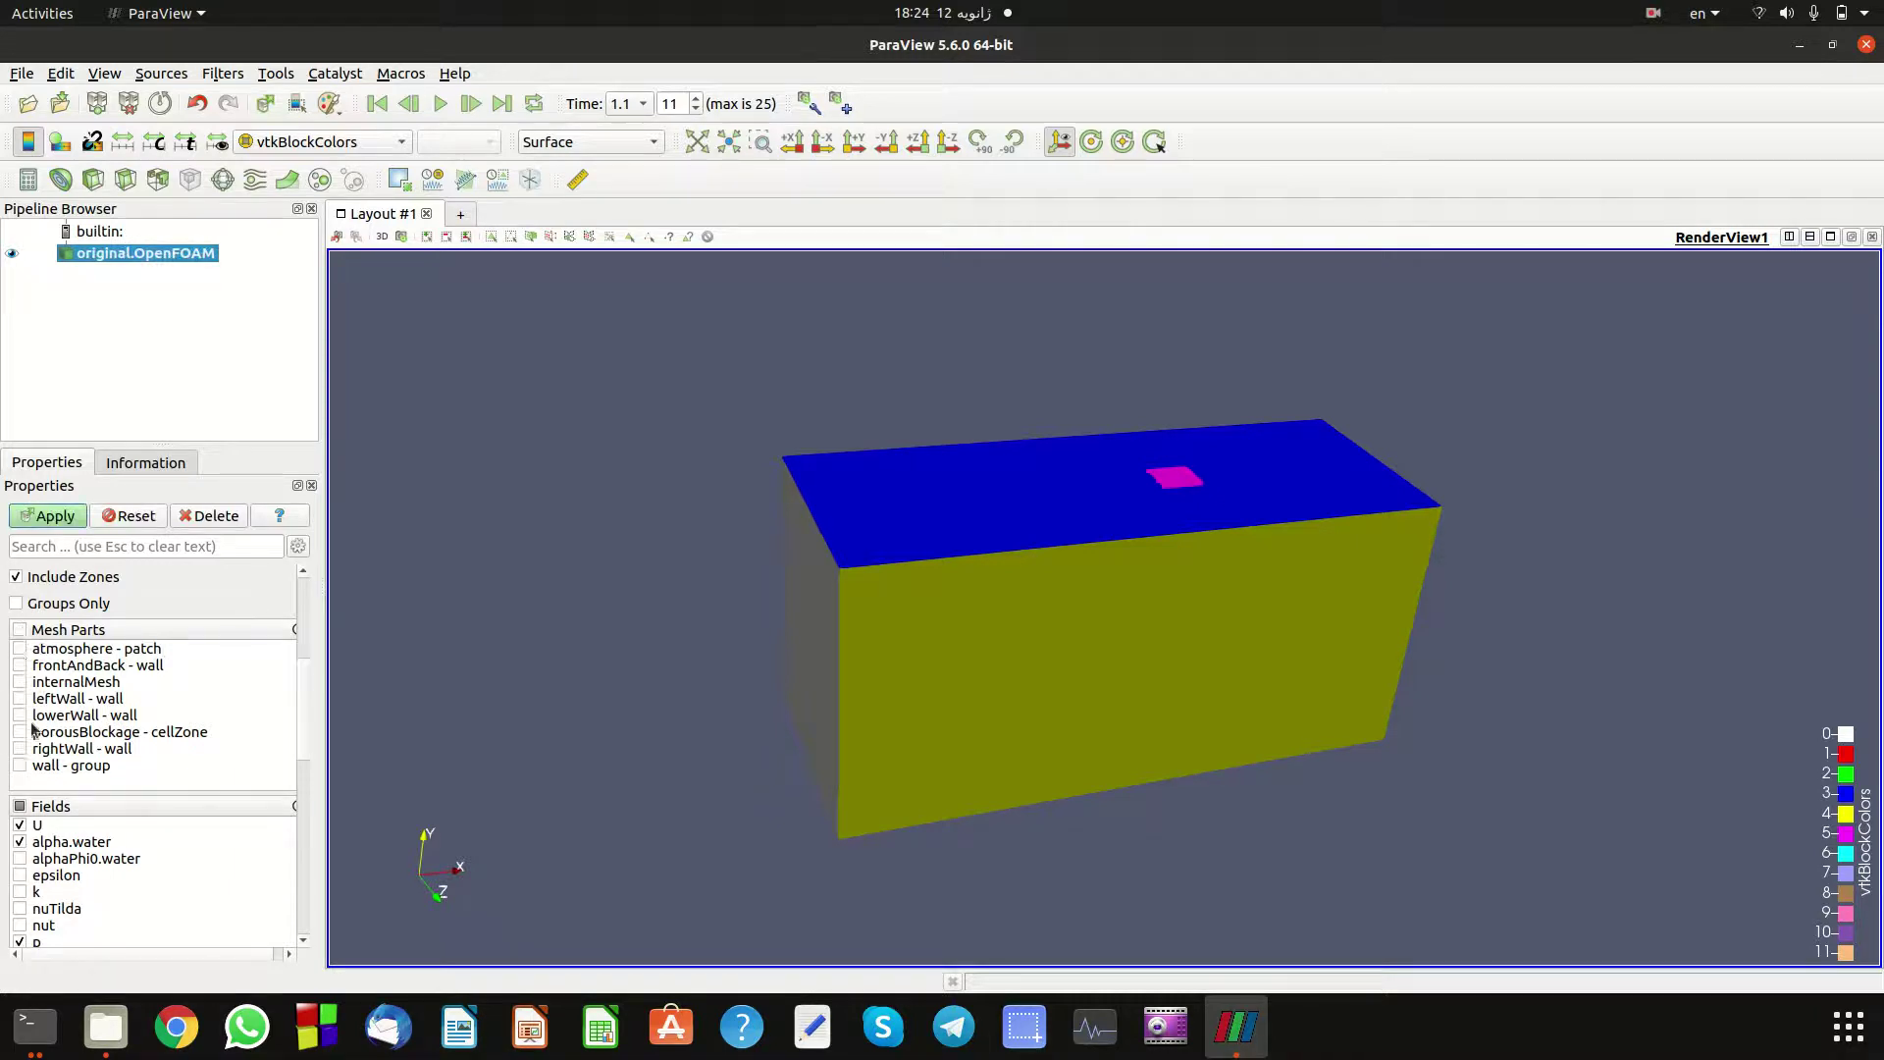
click(19, 766)
click(19, 732)
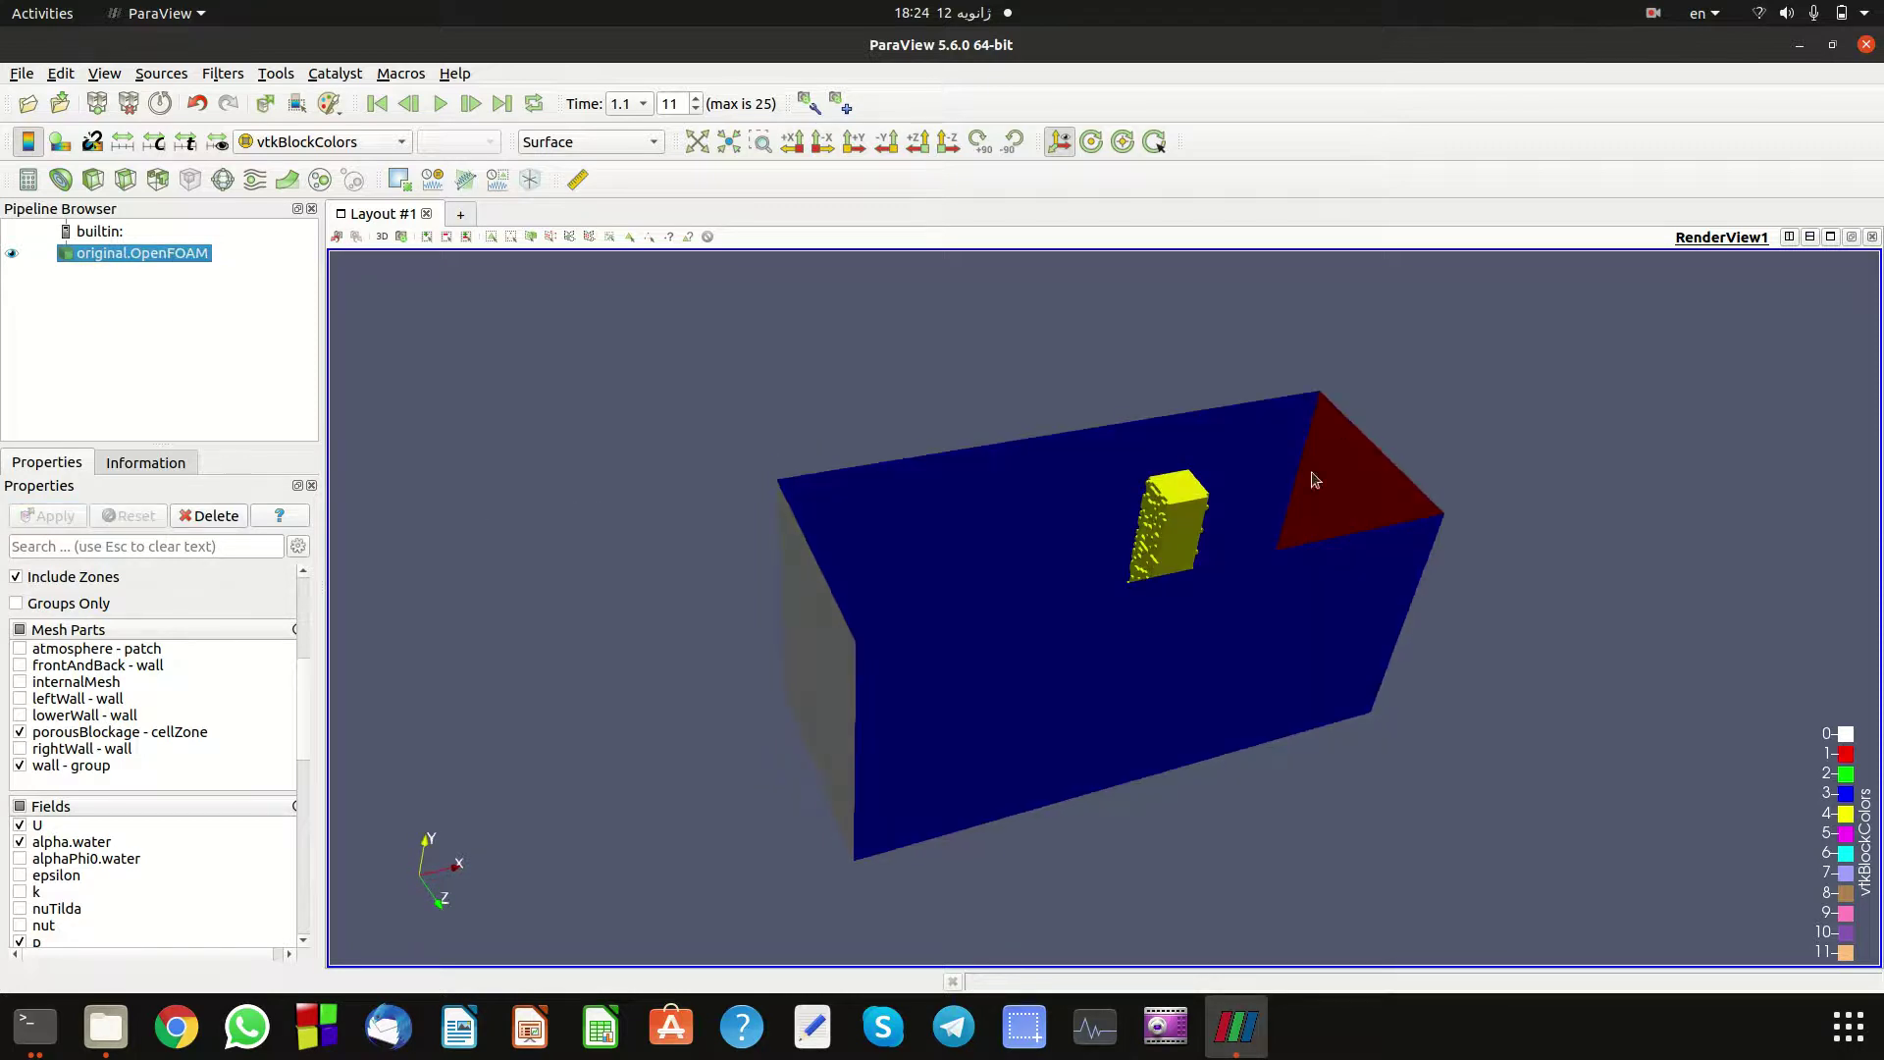
Color the walls and porous blockage by the alpha.water point data.
drag(1197, 520, 996, 374)
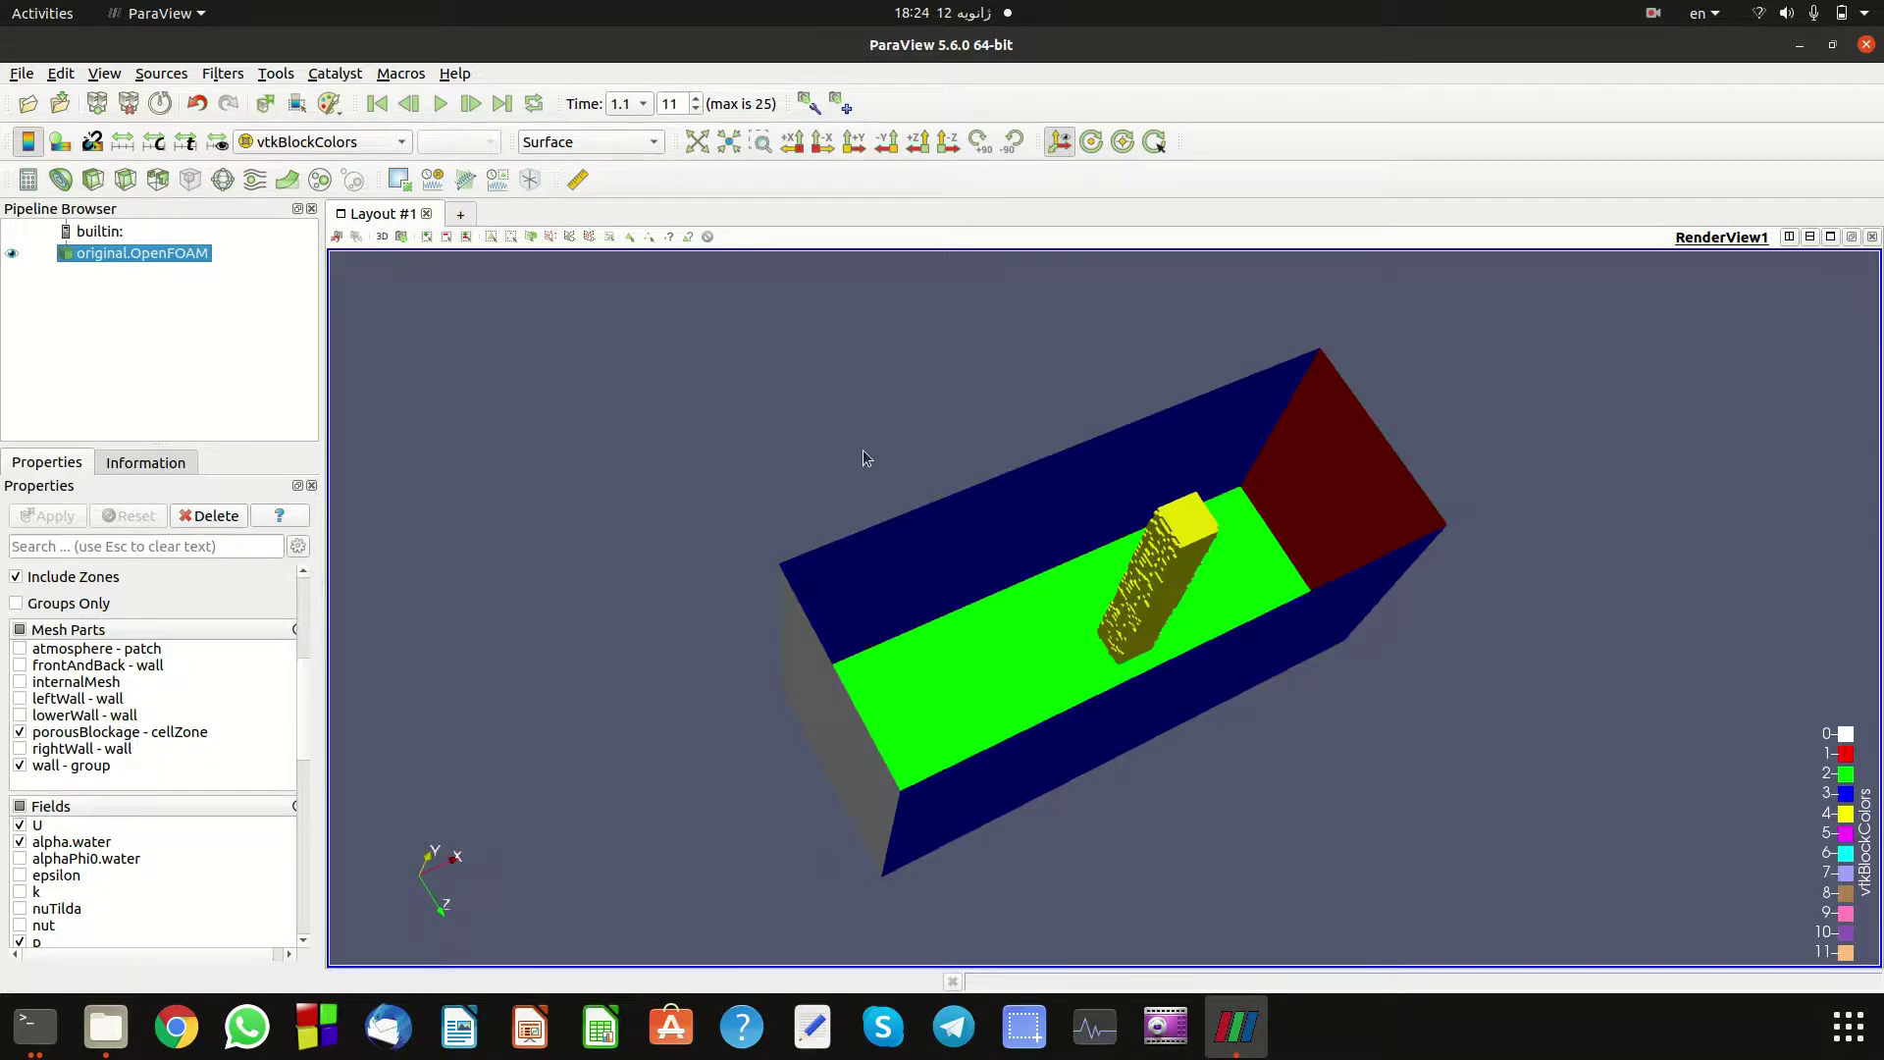
drag(866, 456, 841, 425)
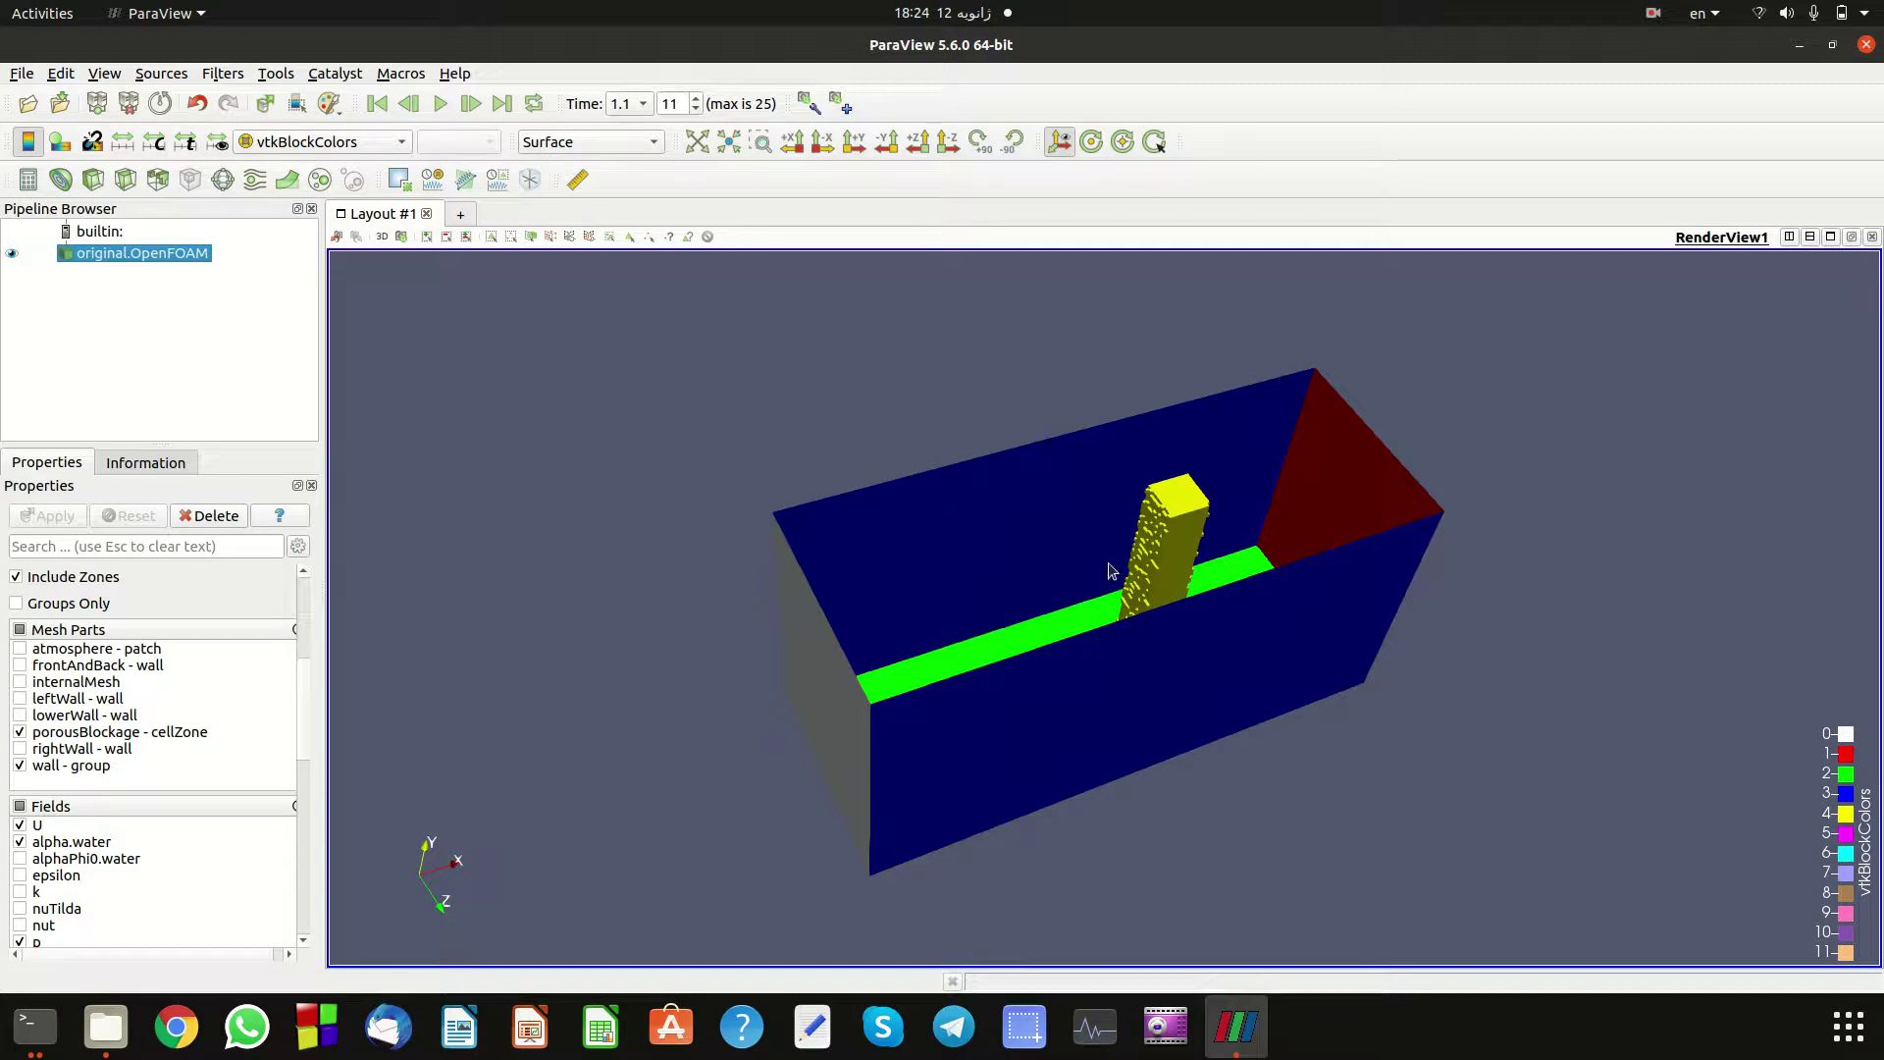
drag(923, 438, 825, 393)
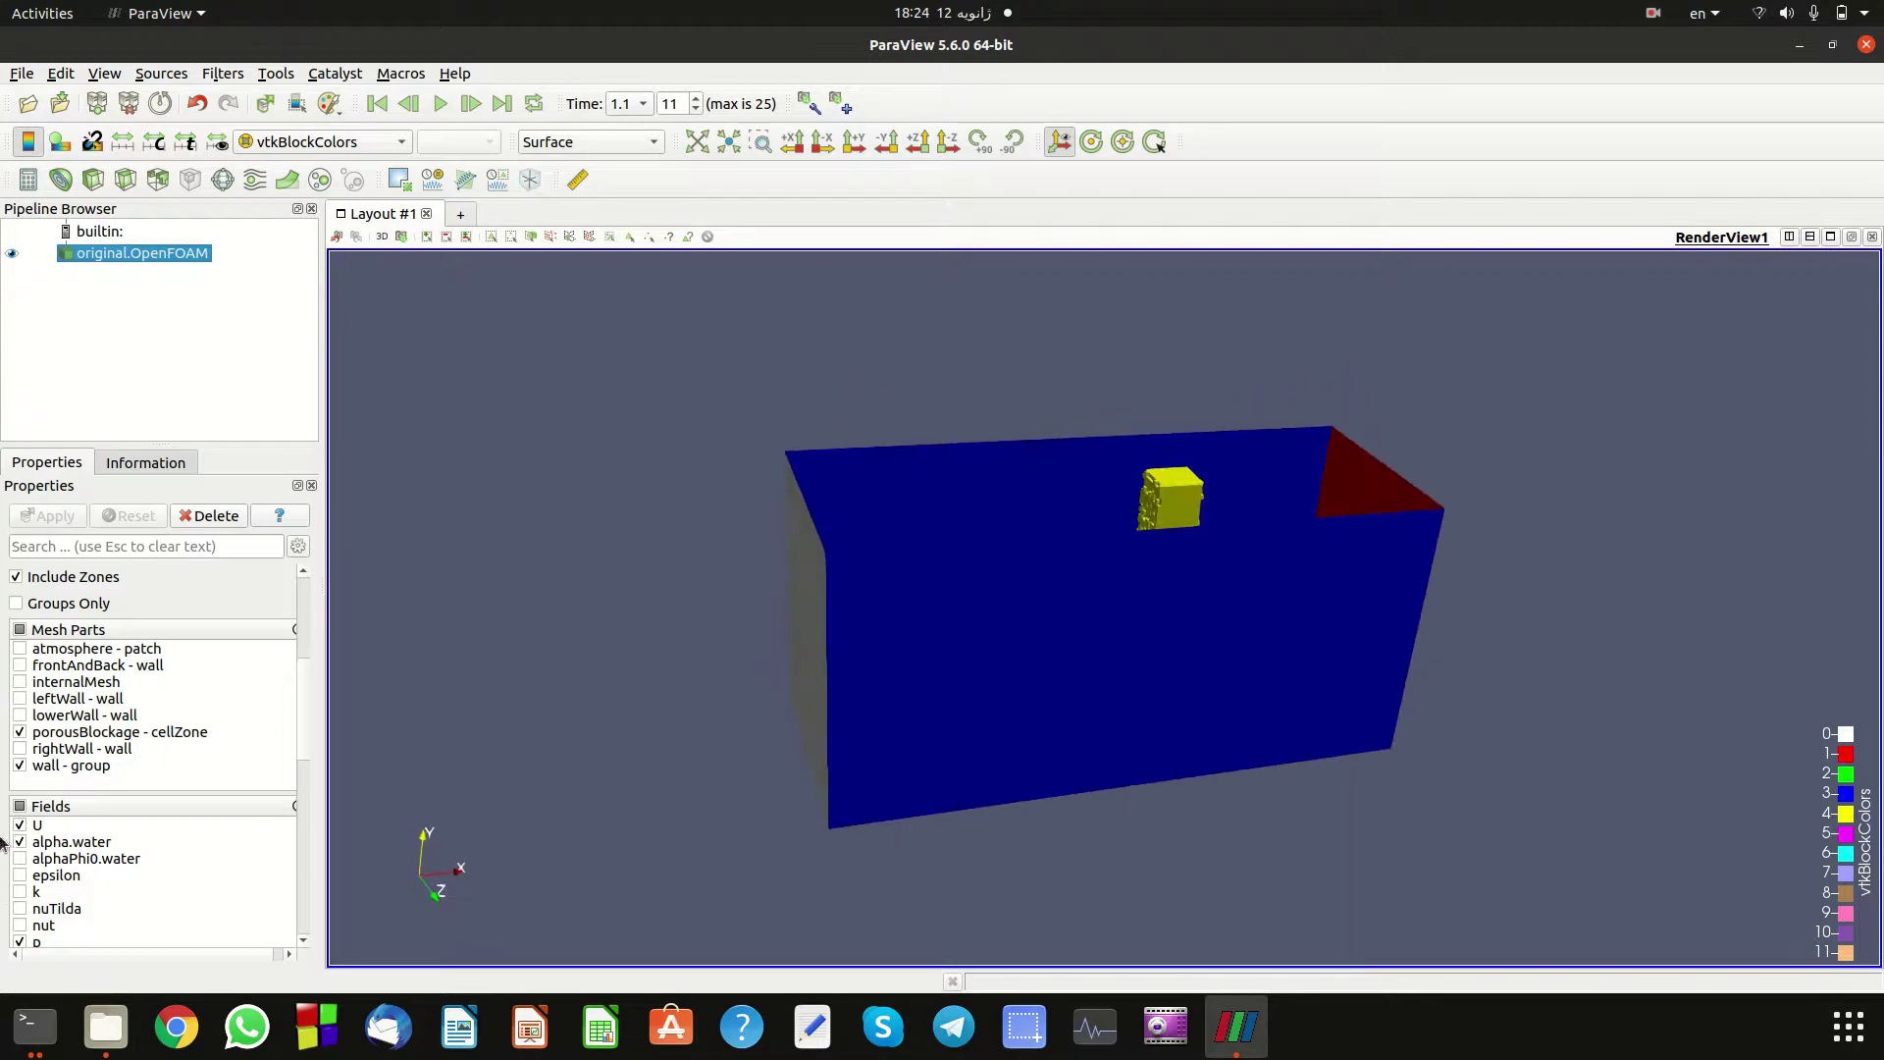
click(310, 143)
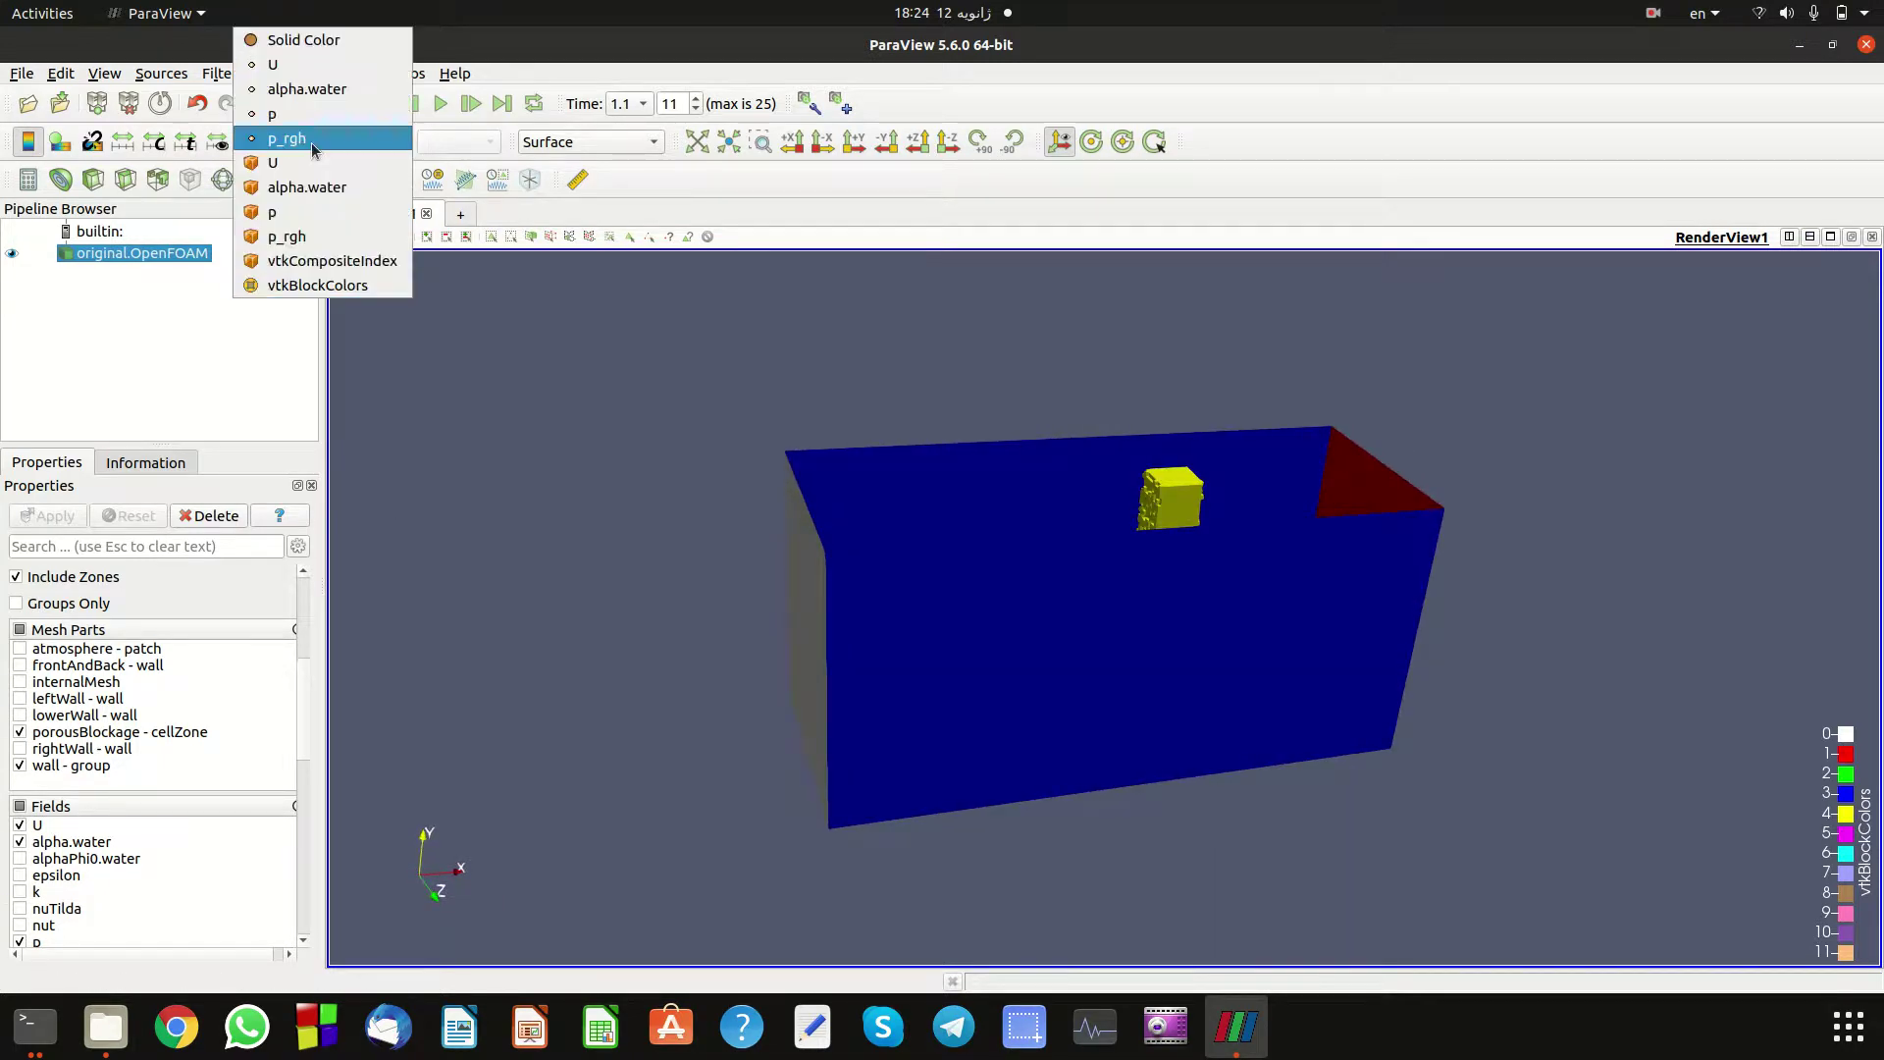
click(314, 90)
Add internalMesh to the loaded mesh parts of original.OpenFOAM and apply the change.
drag(620, 593, 639, 477)
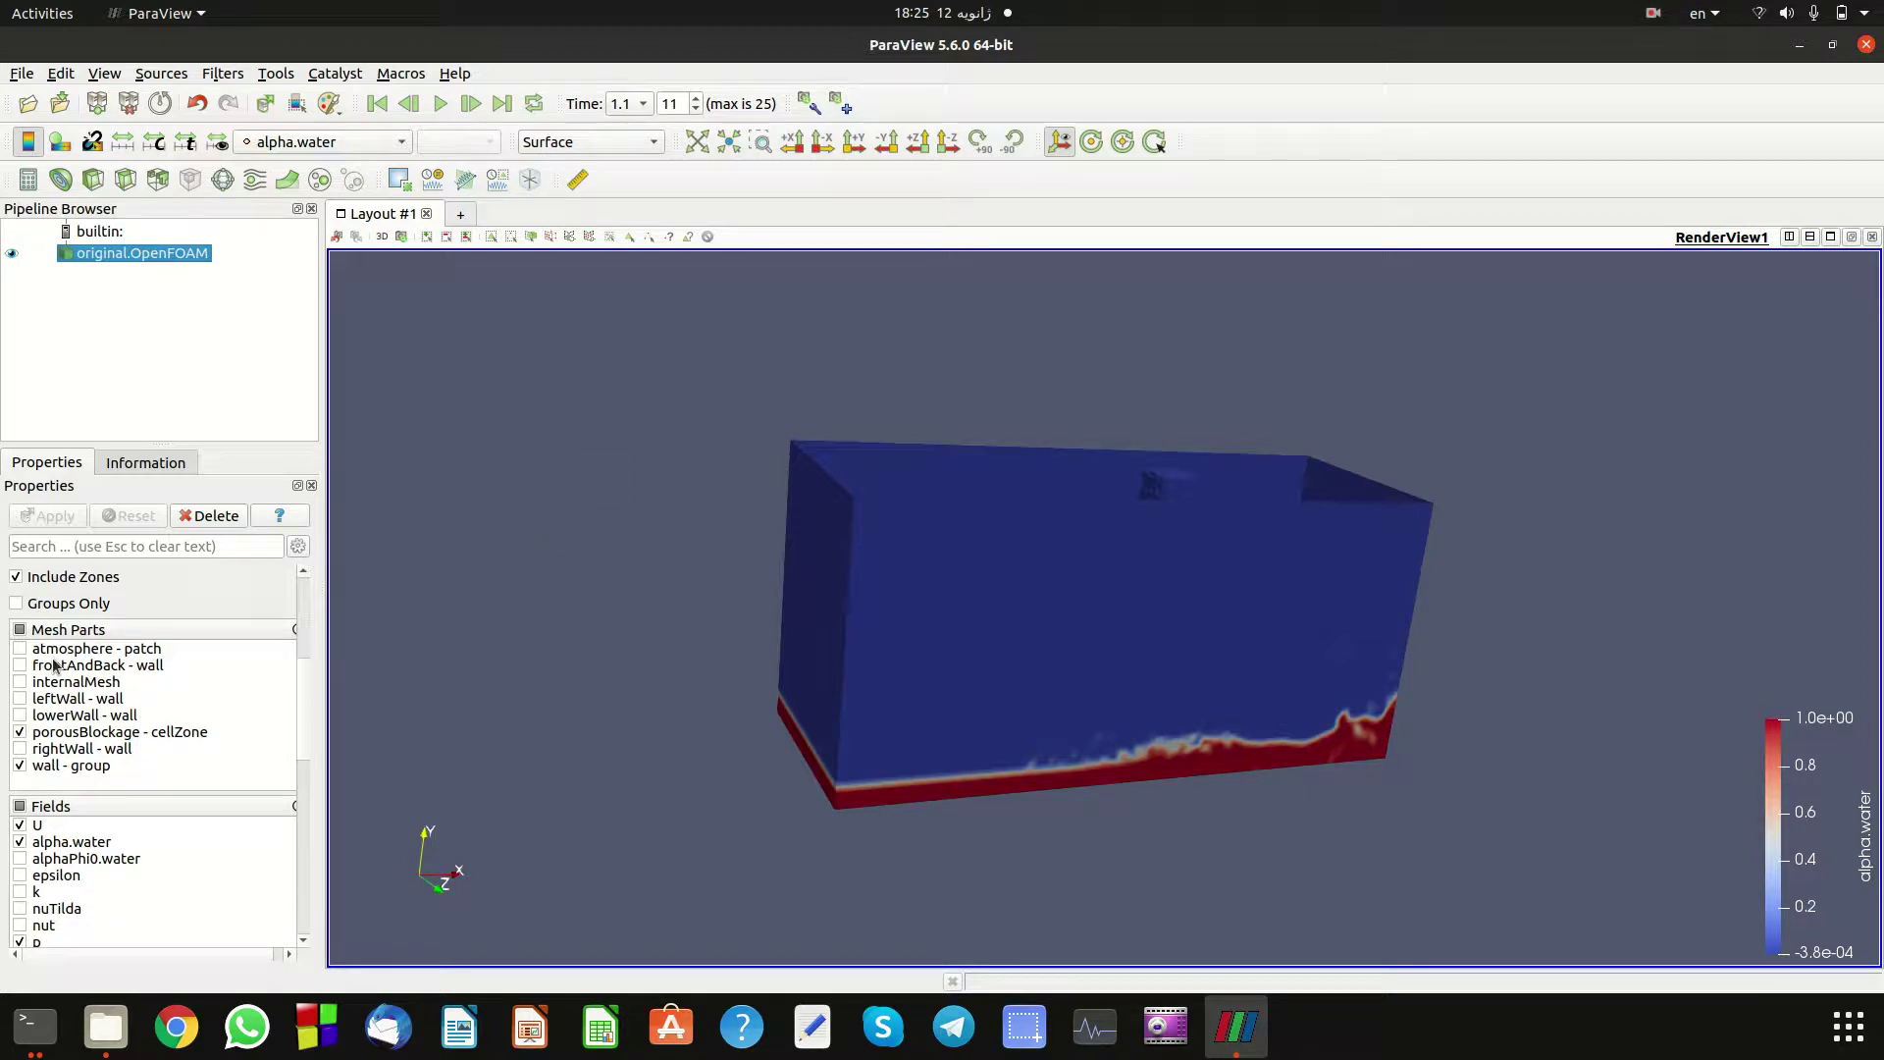
click(20, 682)
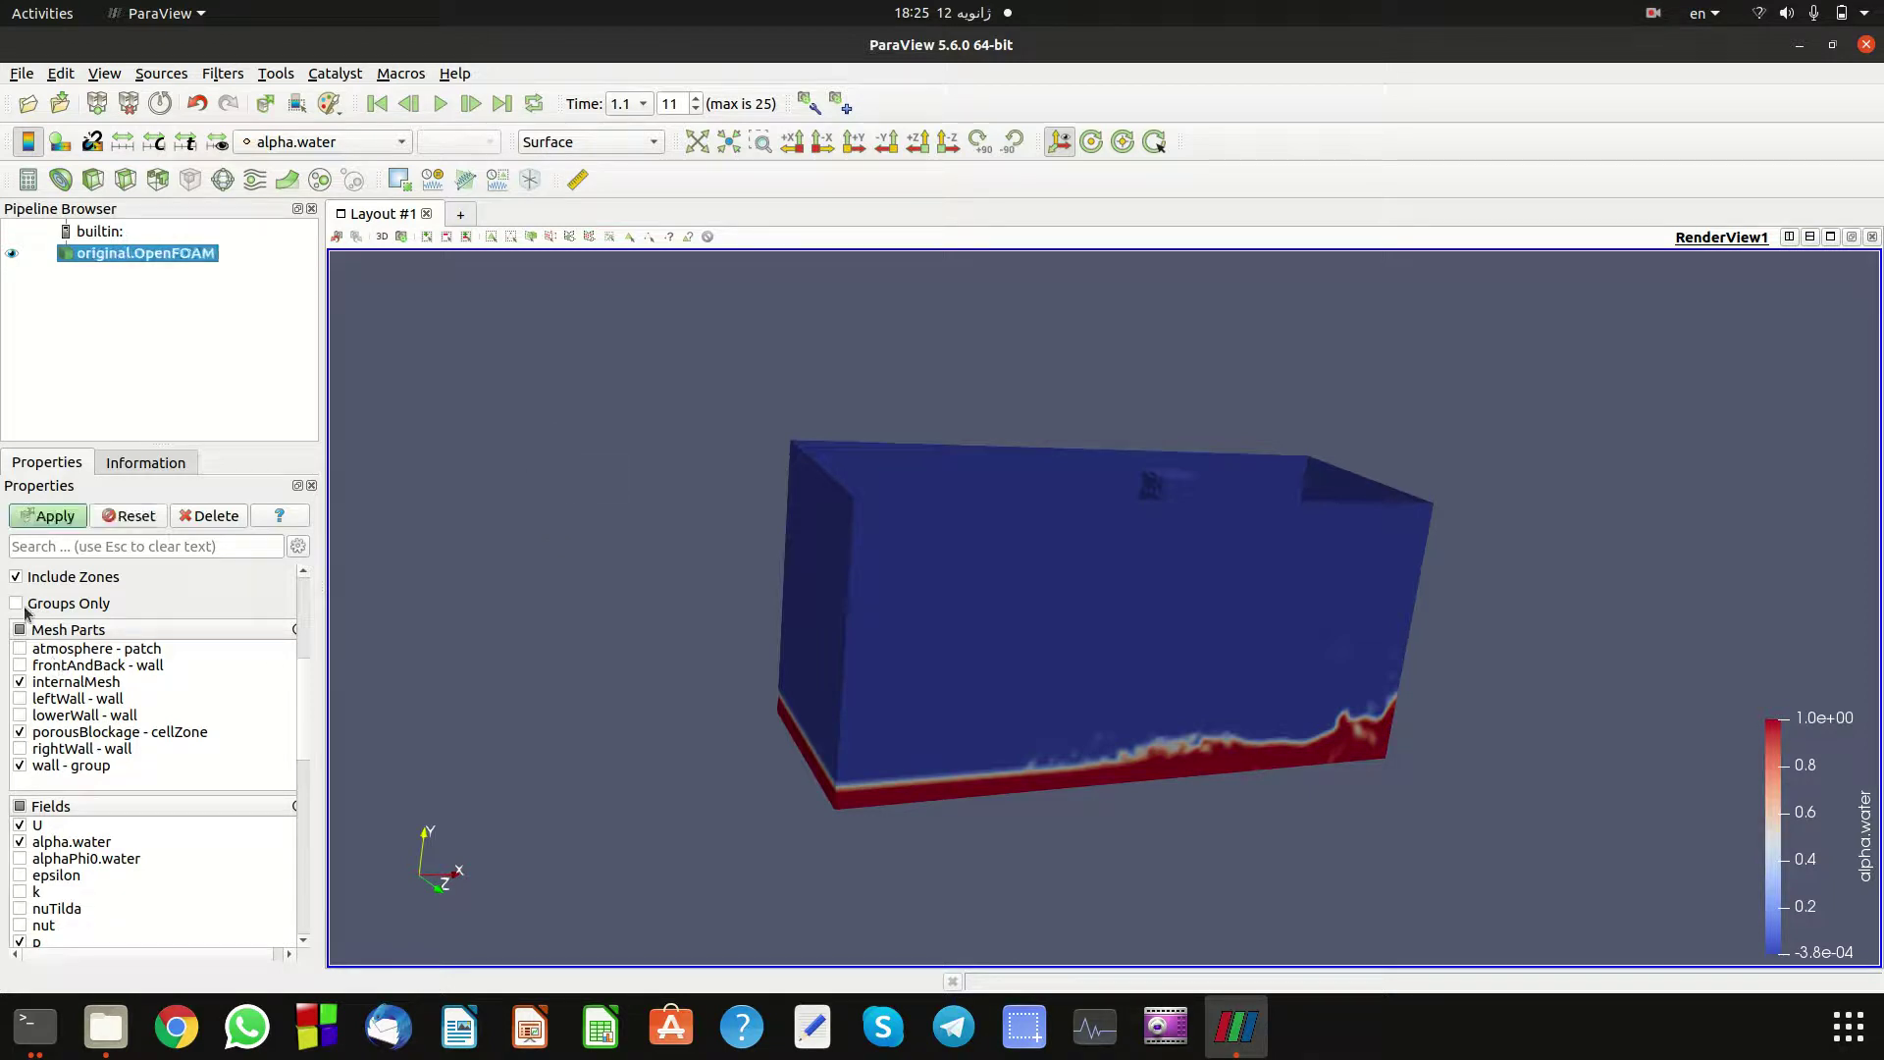
click(50, 519)
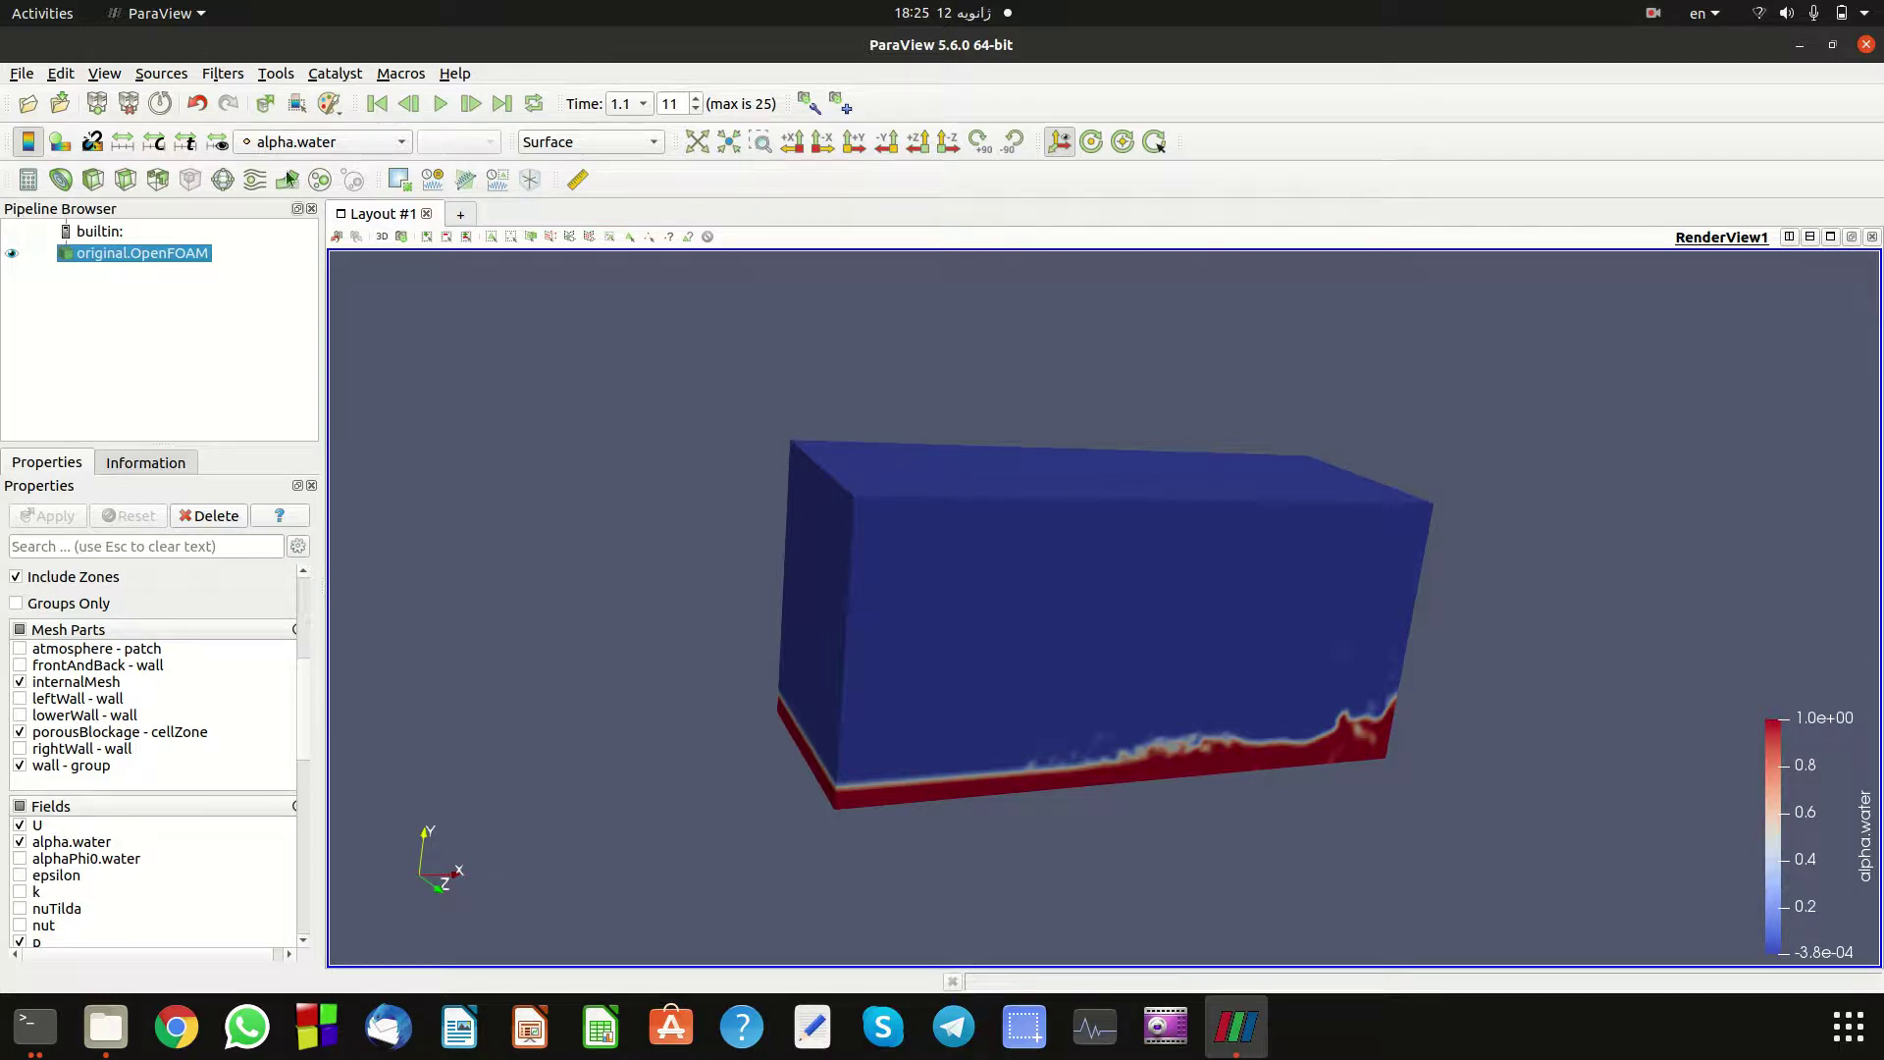
Apply an Extract Block filter to original.OpenFOAM that keeps only the porousBlockage cell zone.
click(223, 74)
click(223, 94)
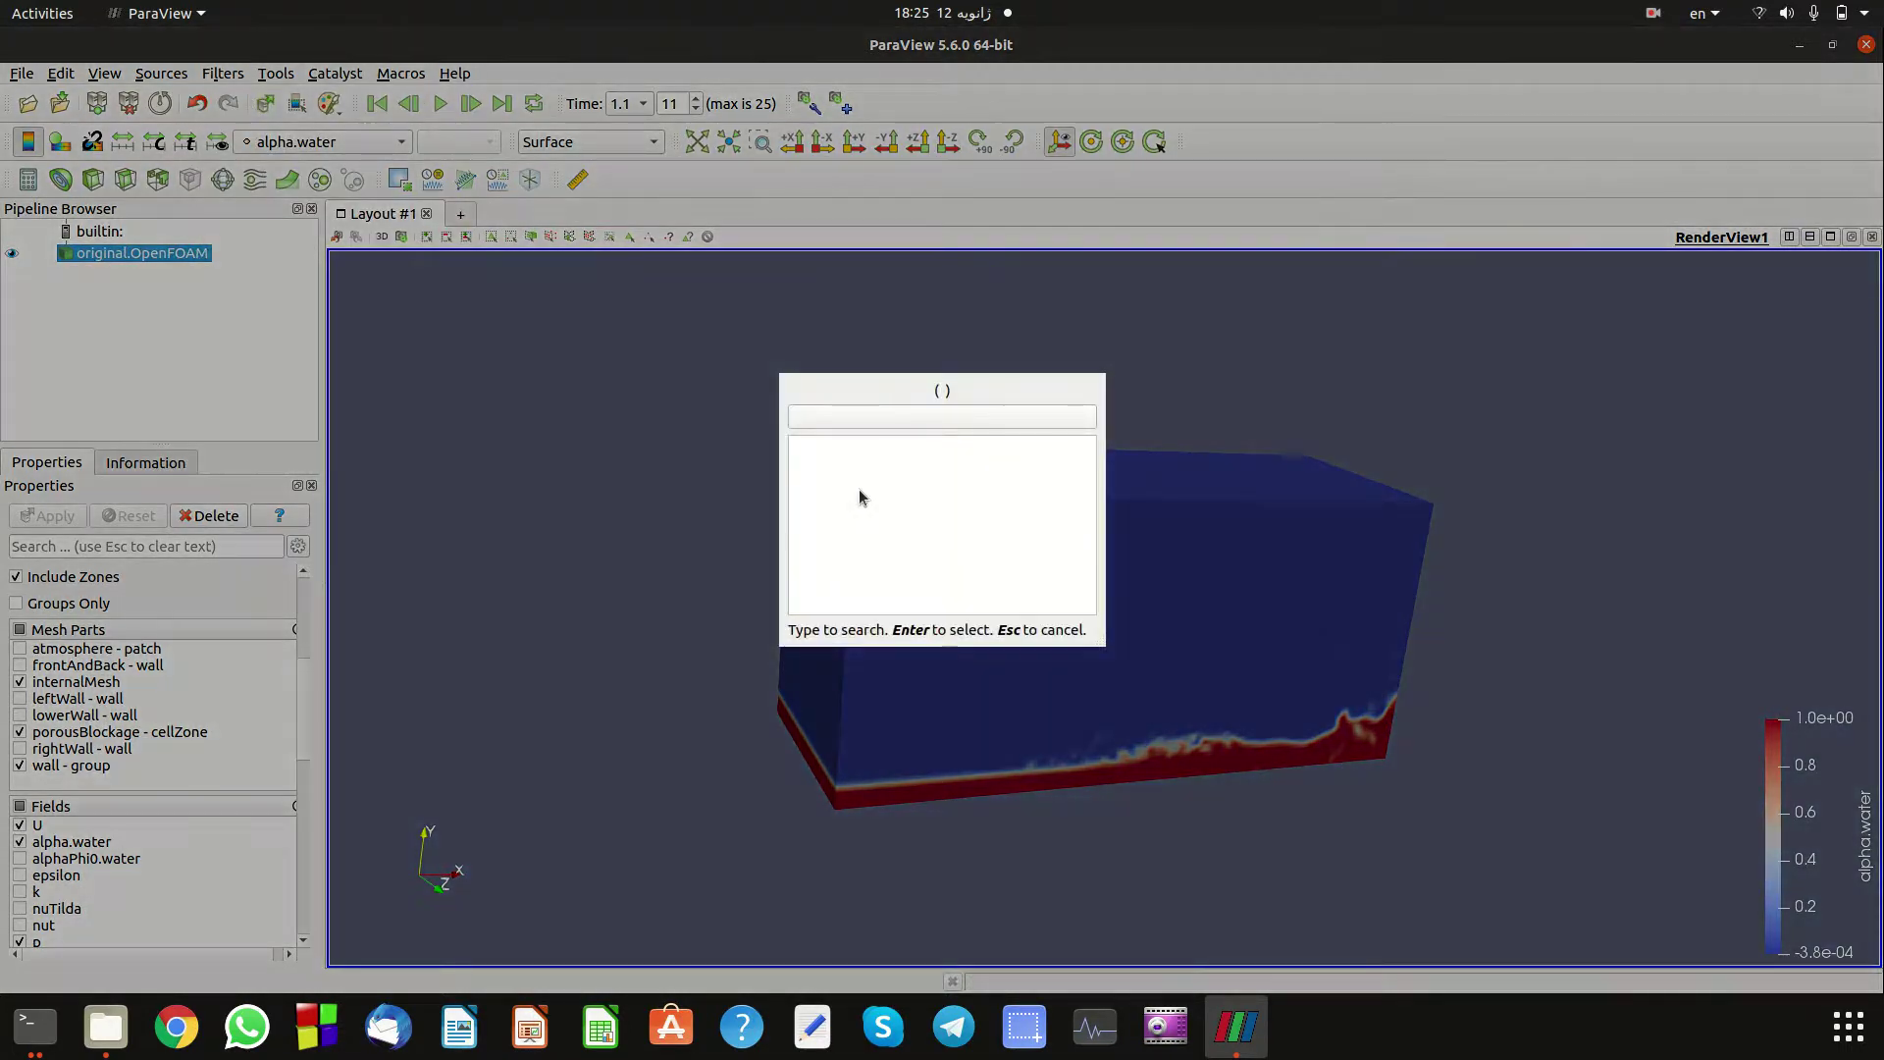
text(extra)
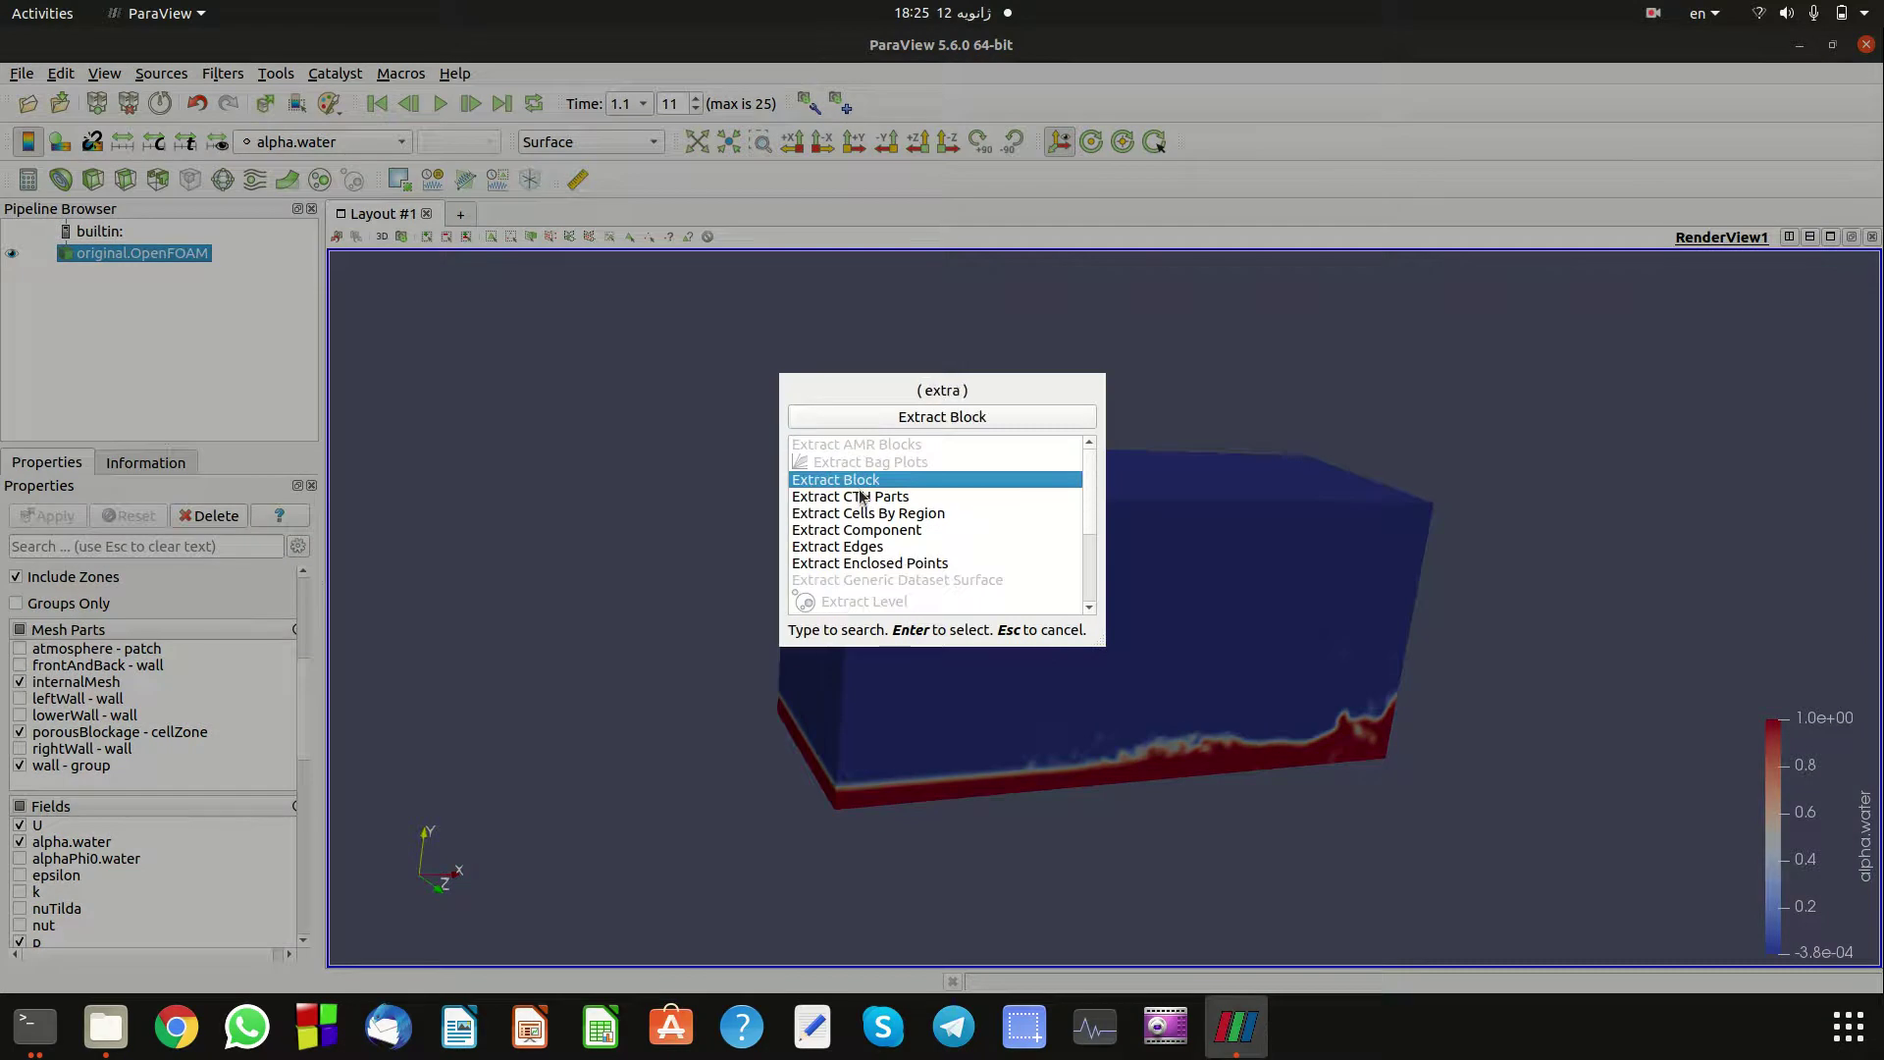
click(1005, 422)
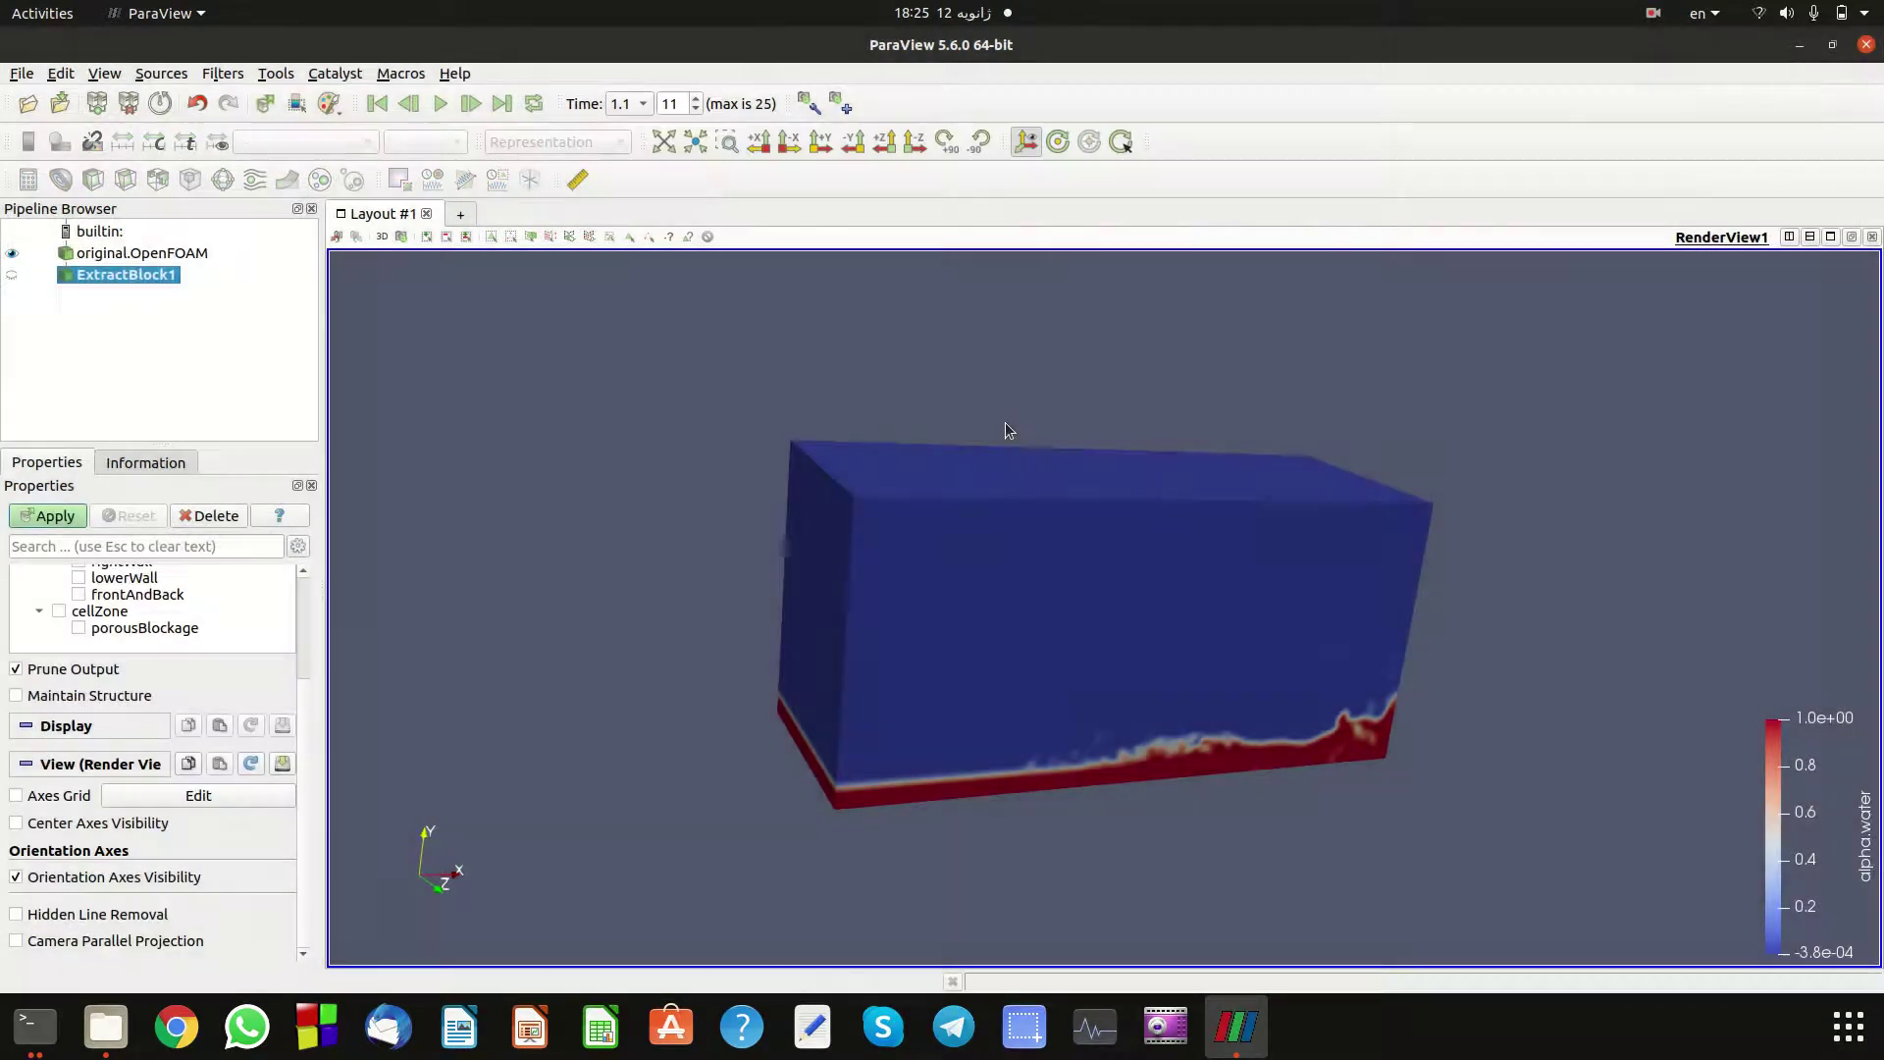
scroll(306, 672, up, 2)
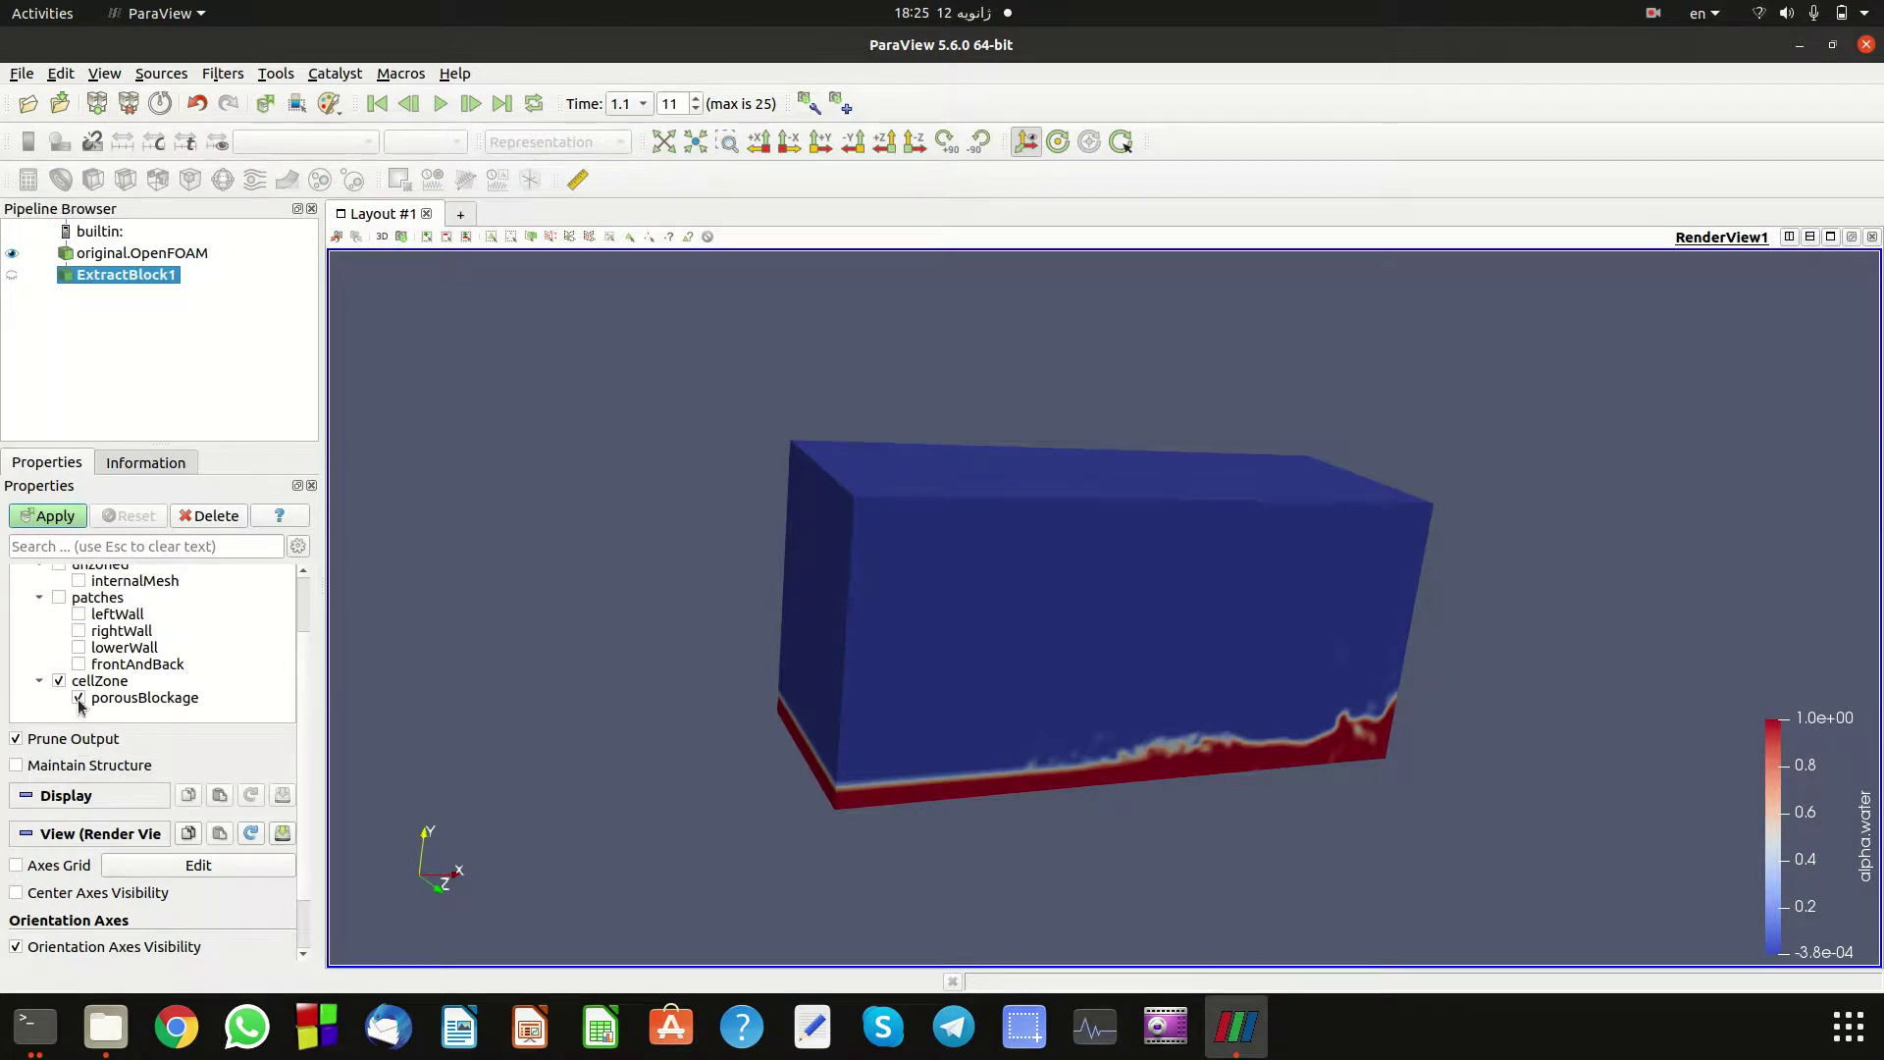
click(55, 516)
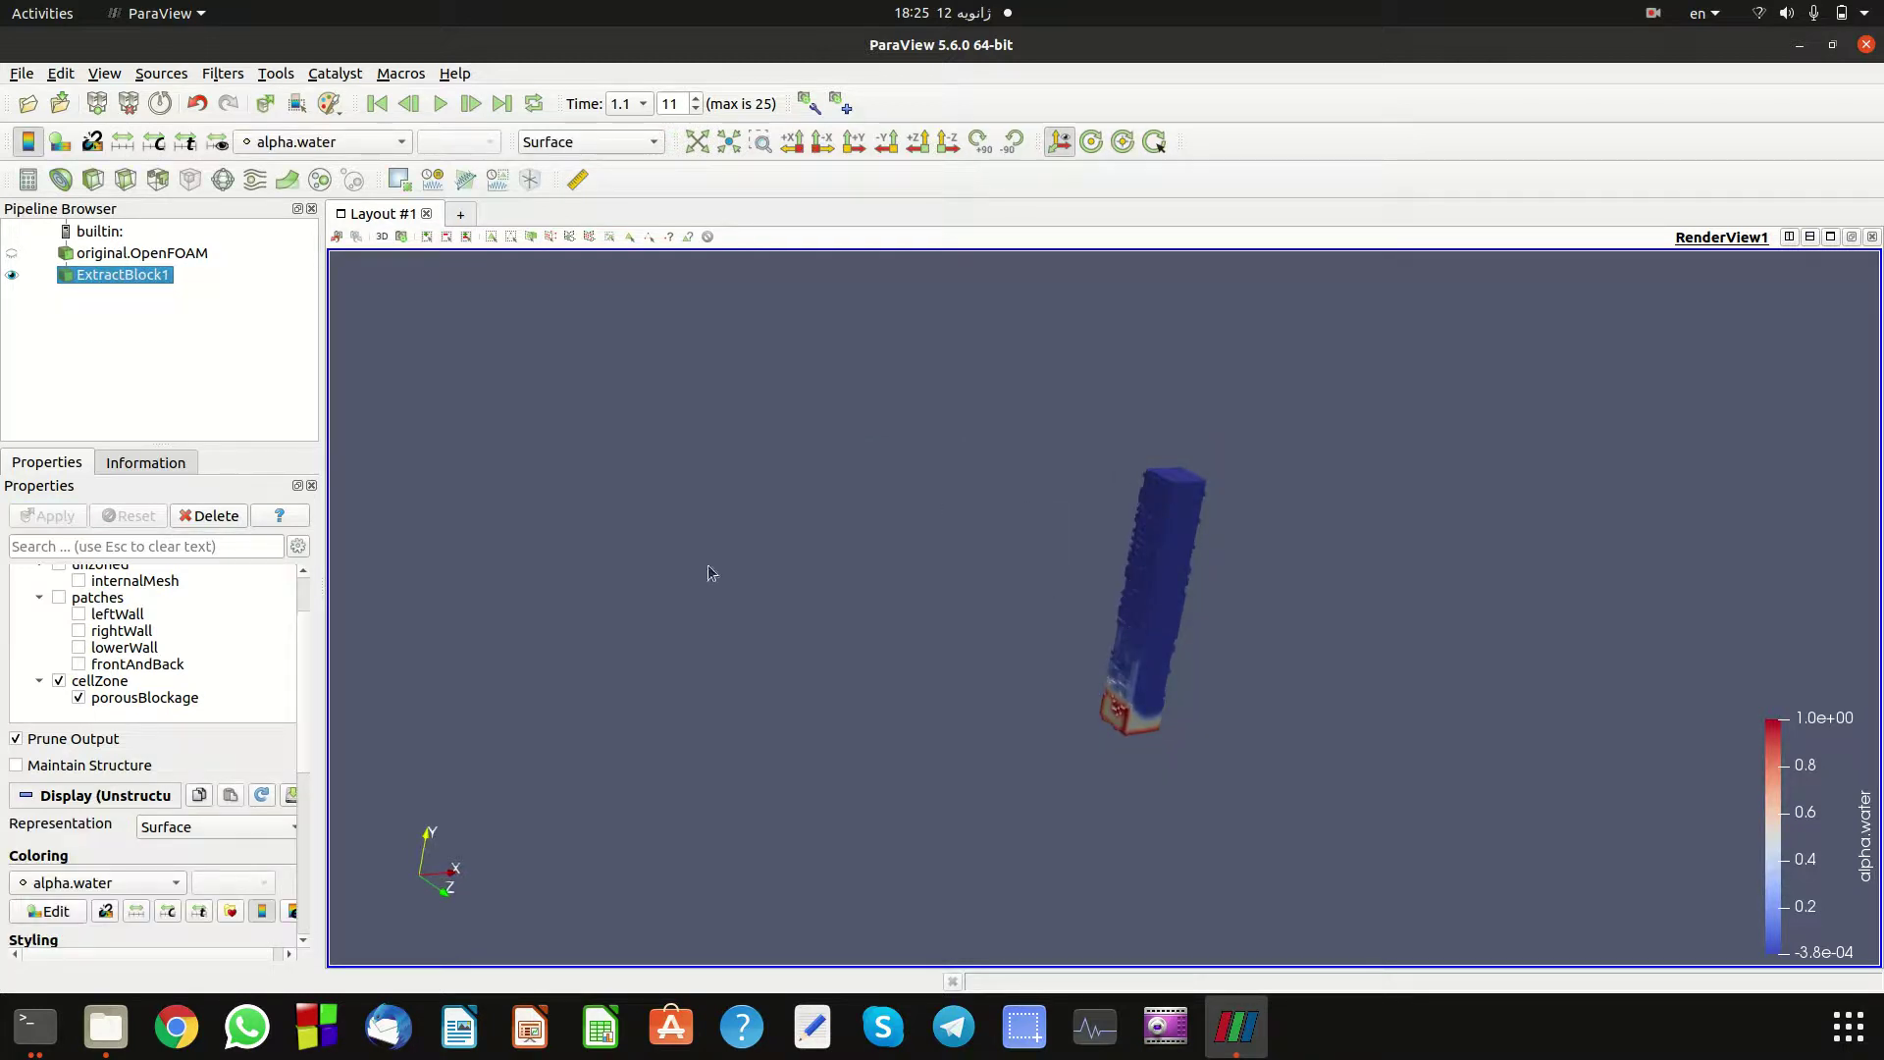
Apply an Extract Surface filter to the extracted porousBlockage block with its default settings.
click(216, 79)
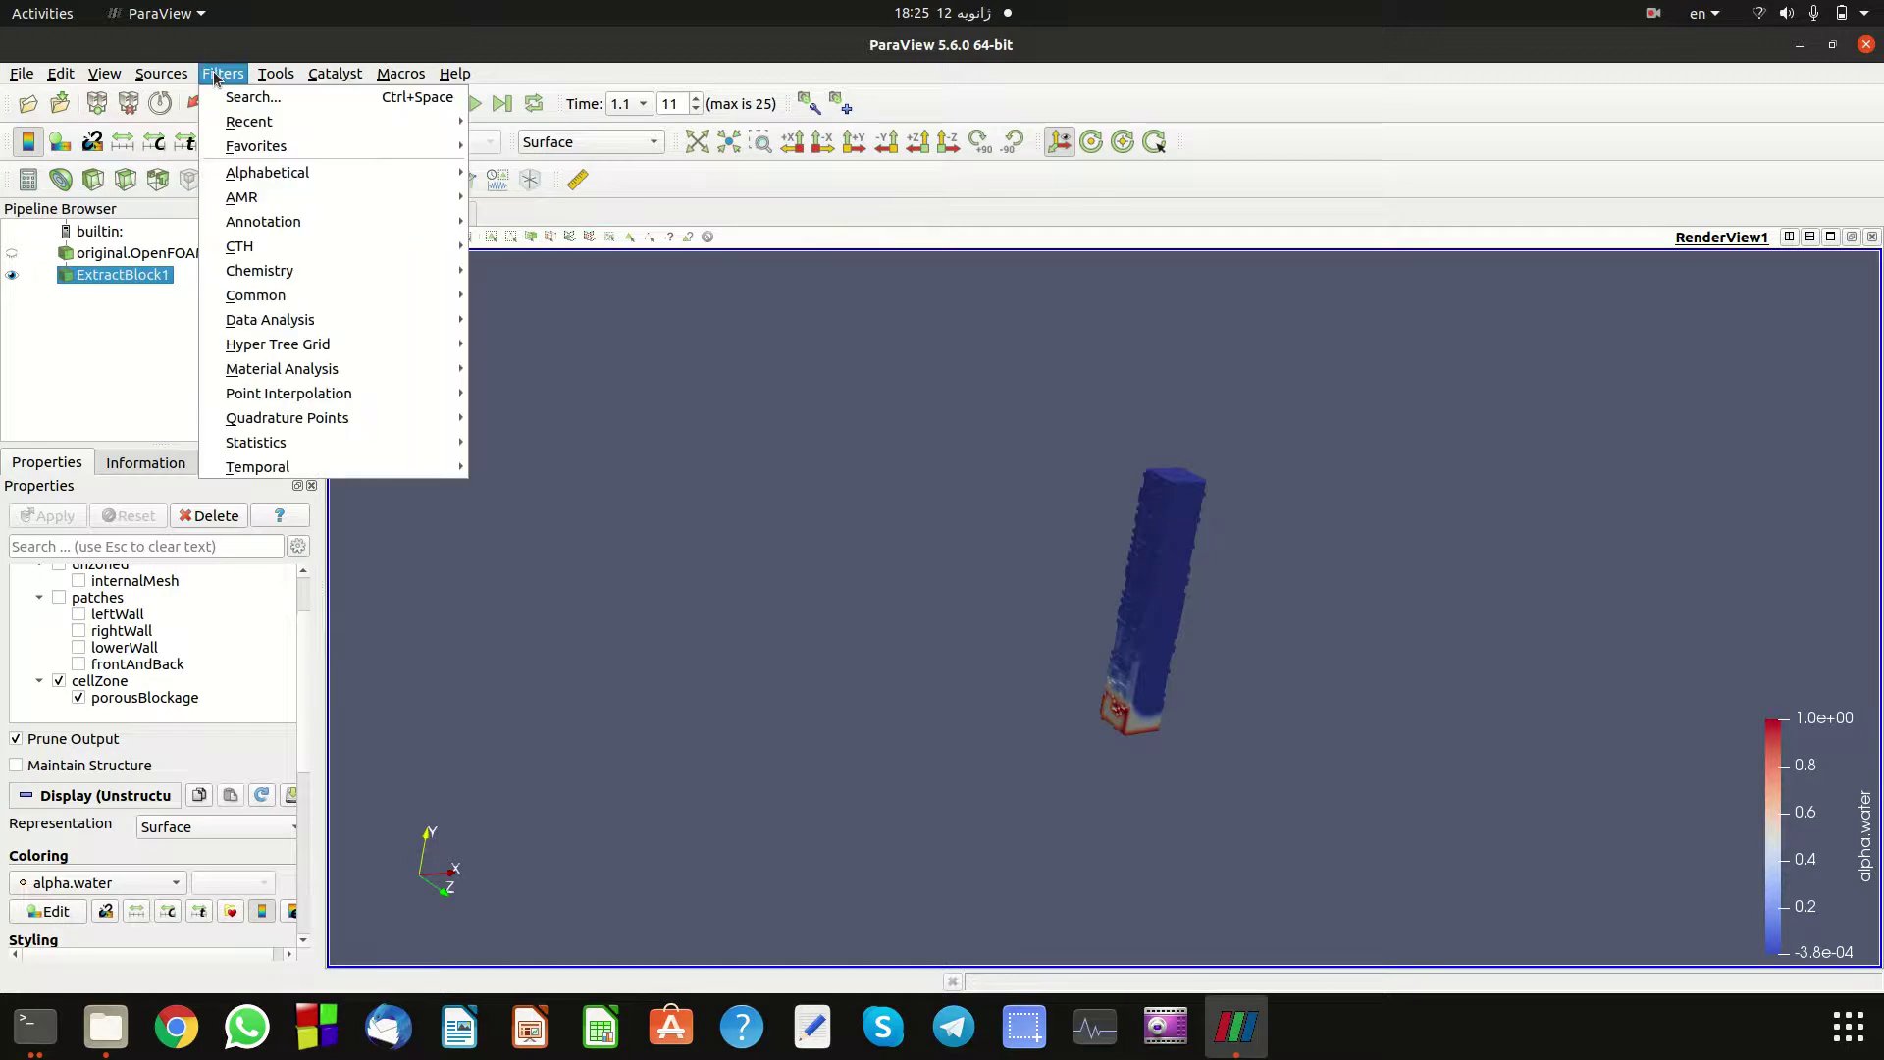
click(236, 95)
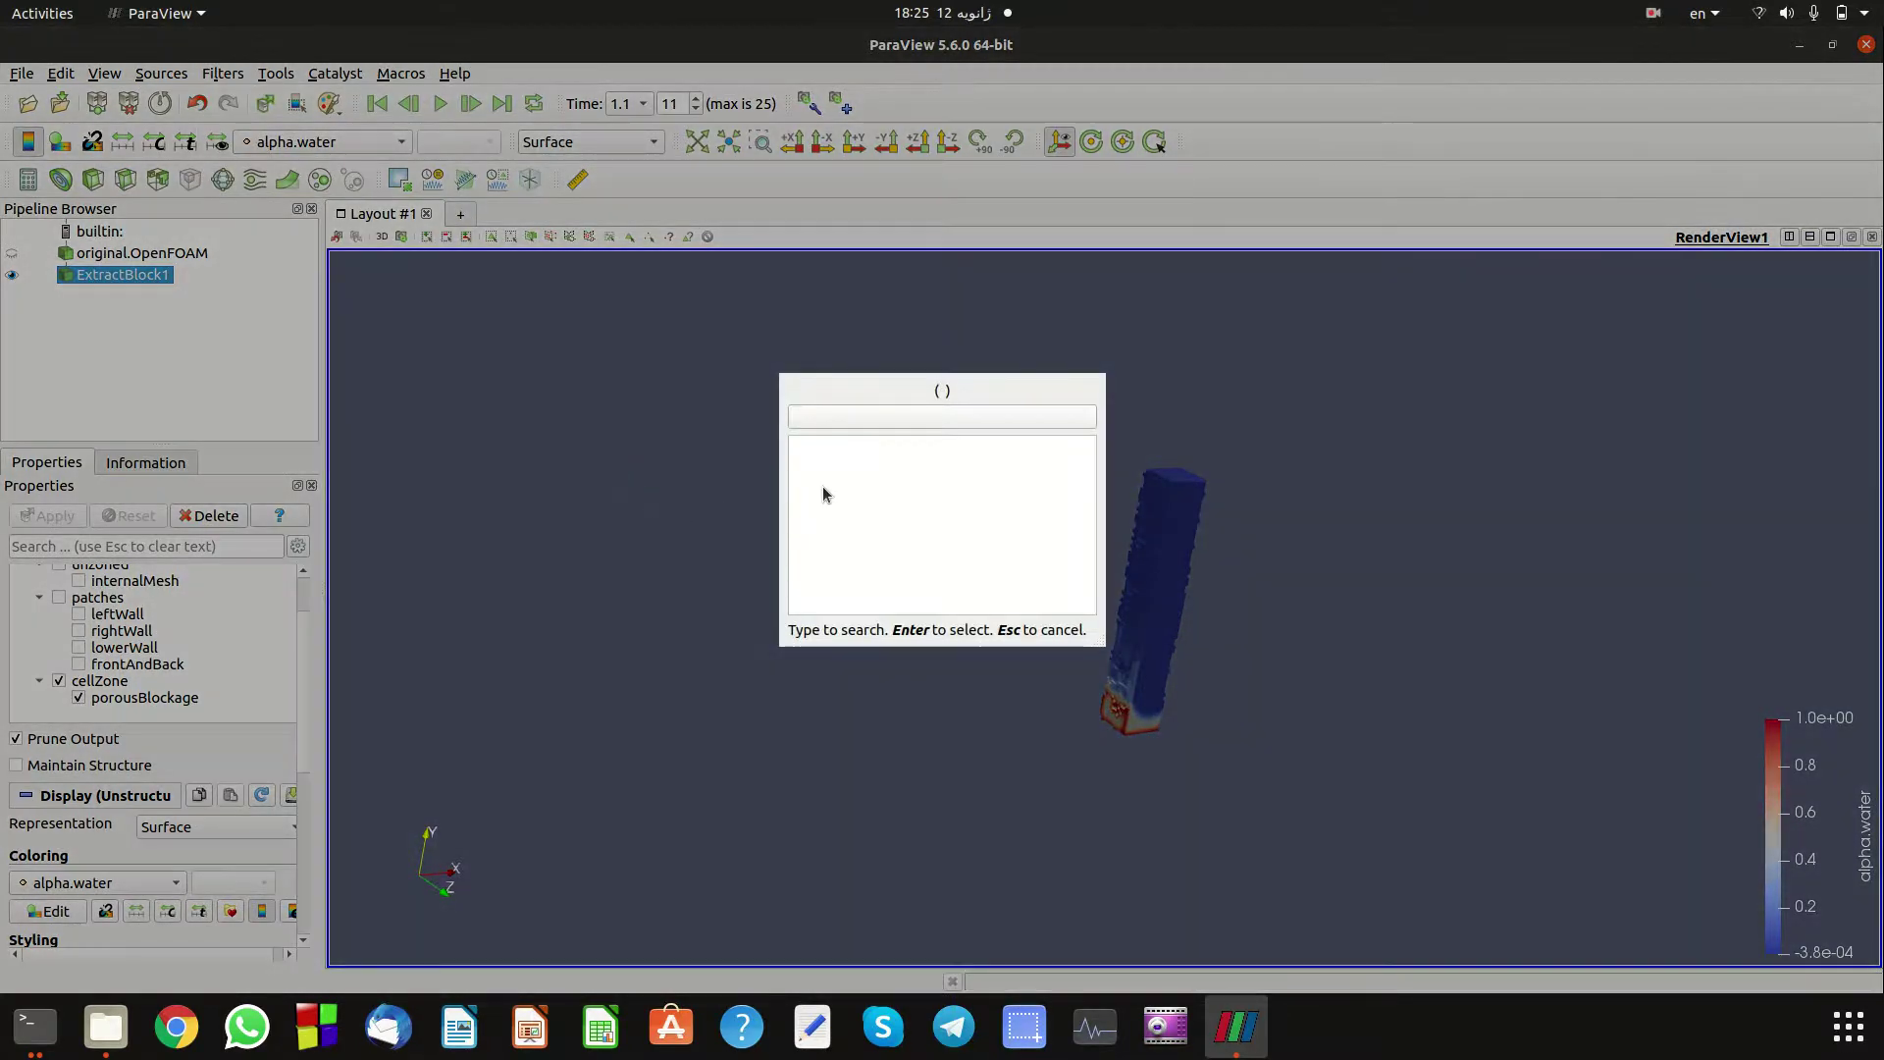
text(extra )
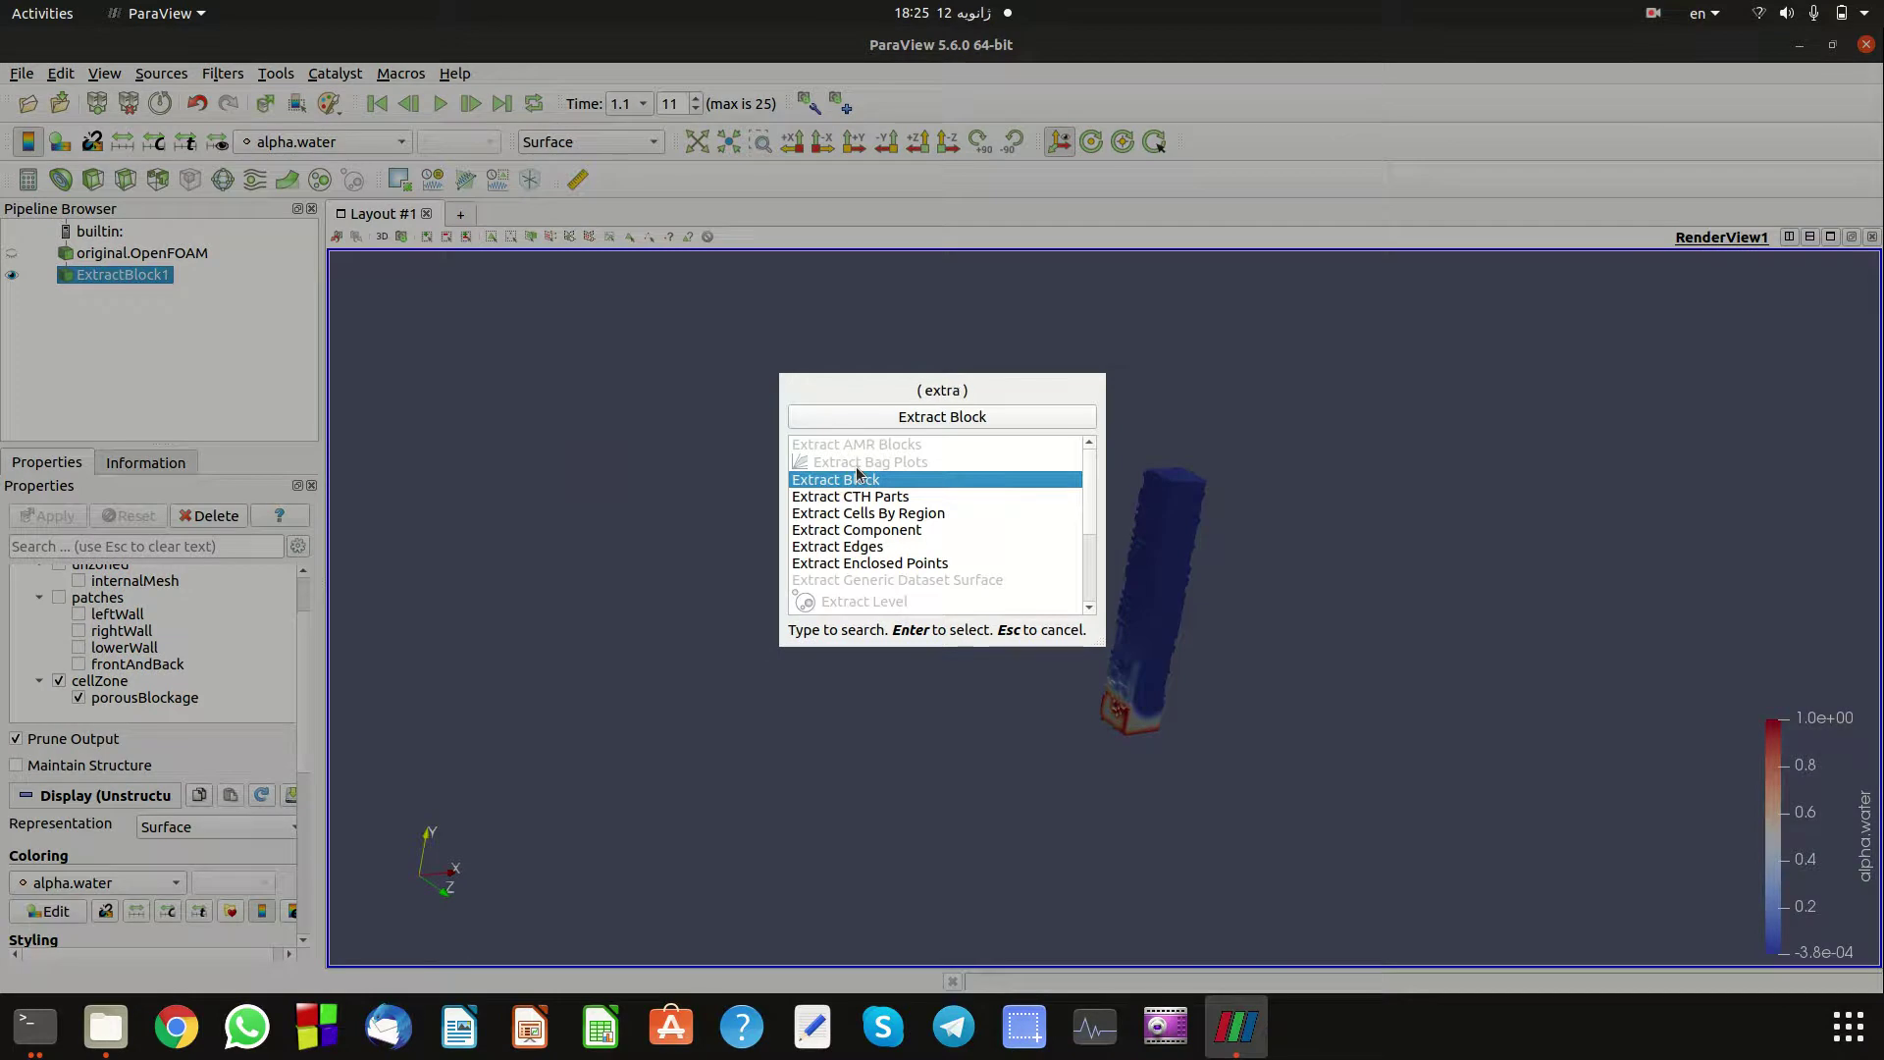
text(ct s)
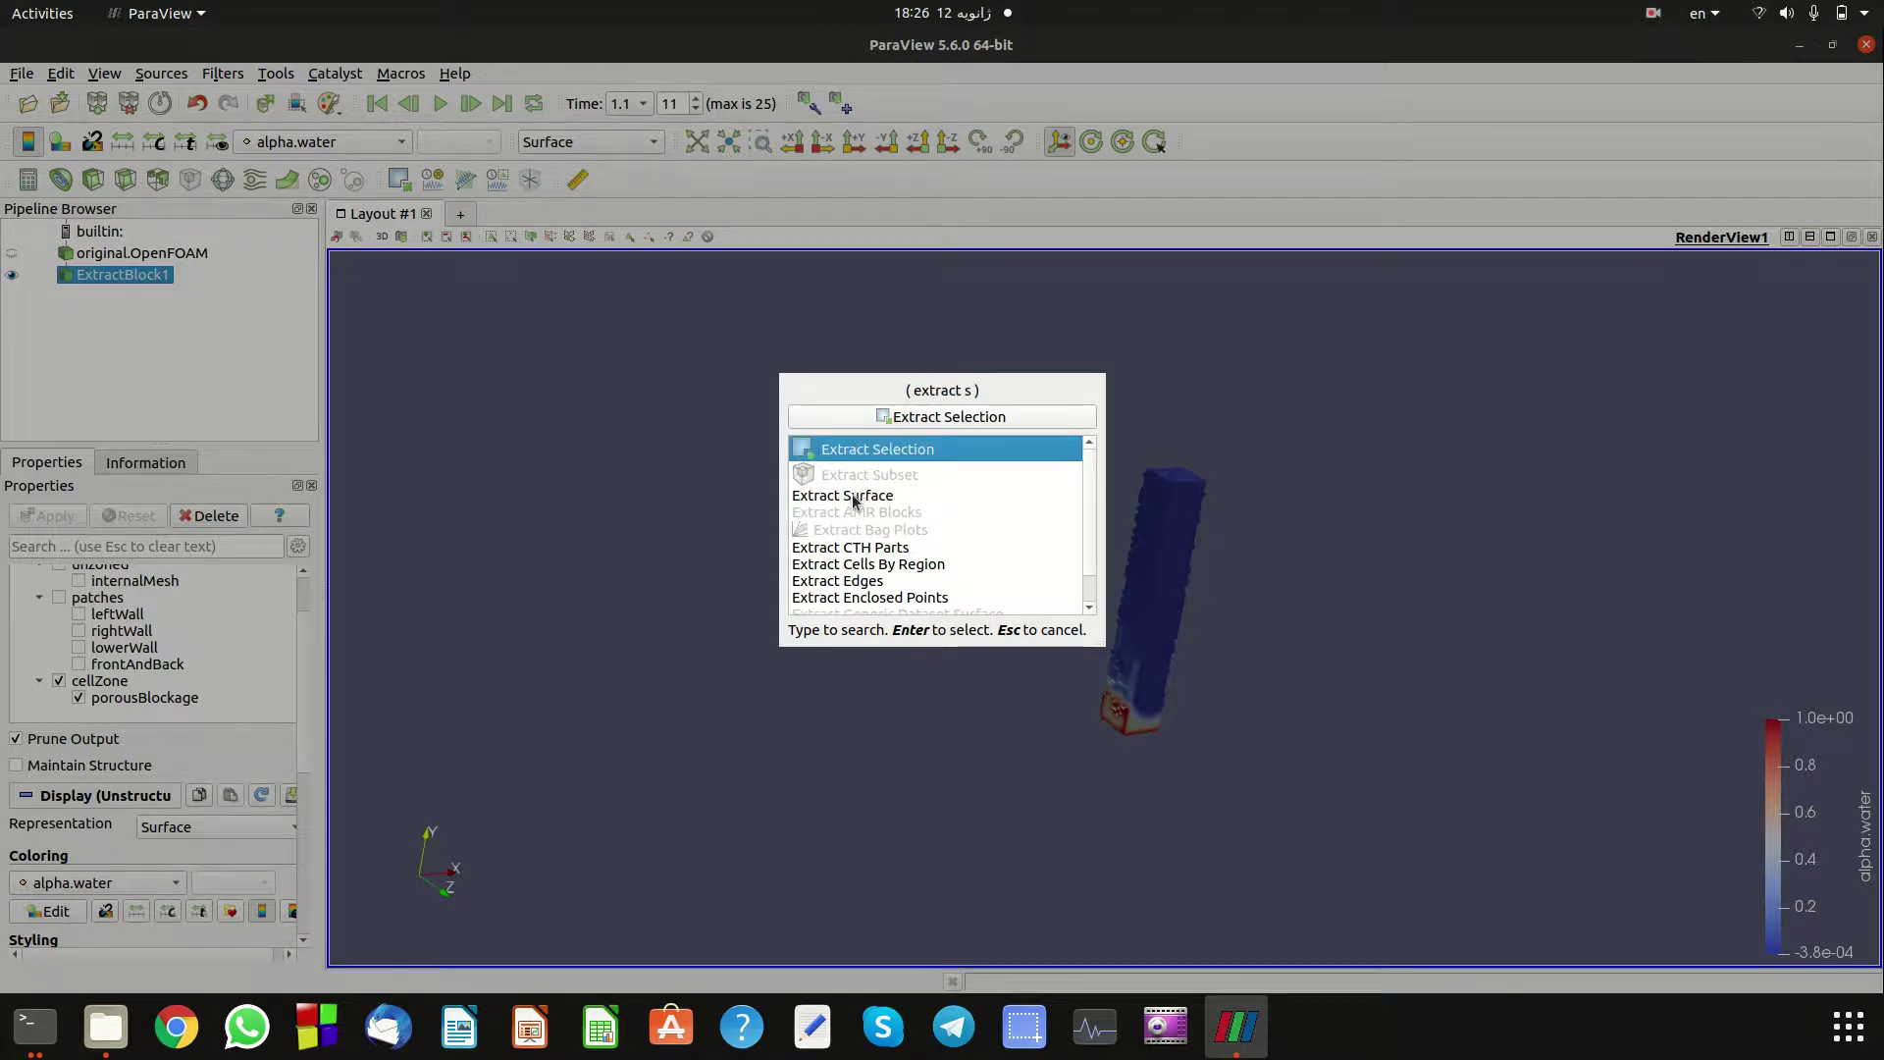
click(852, 497)
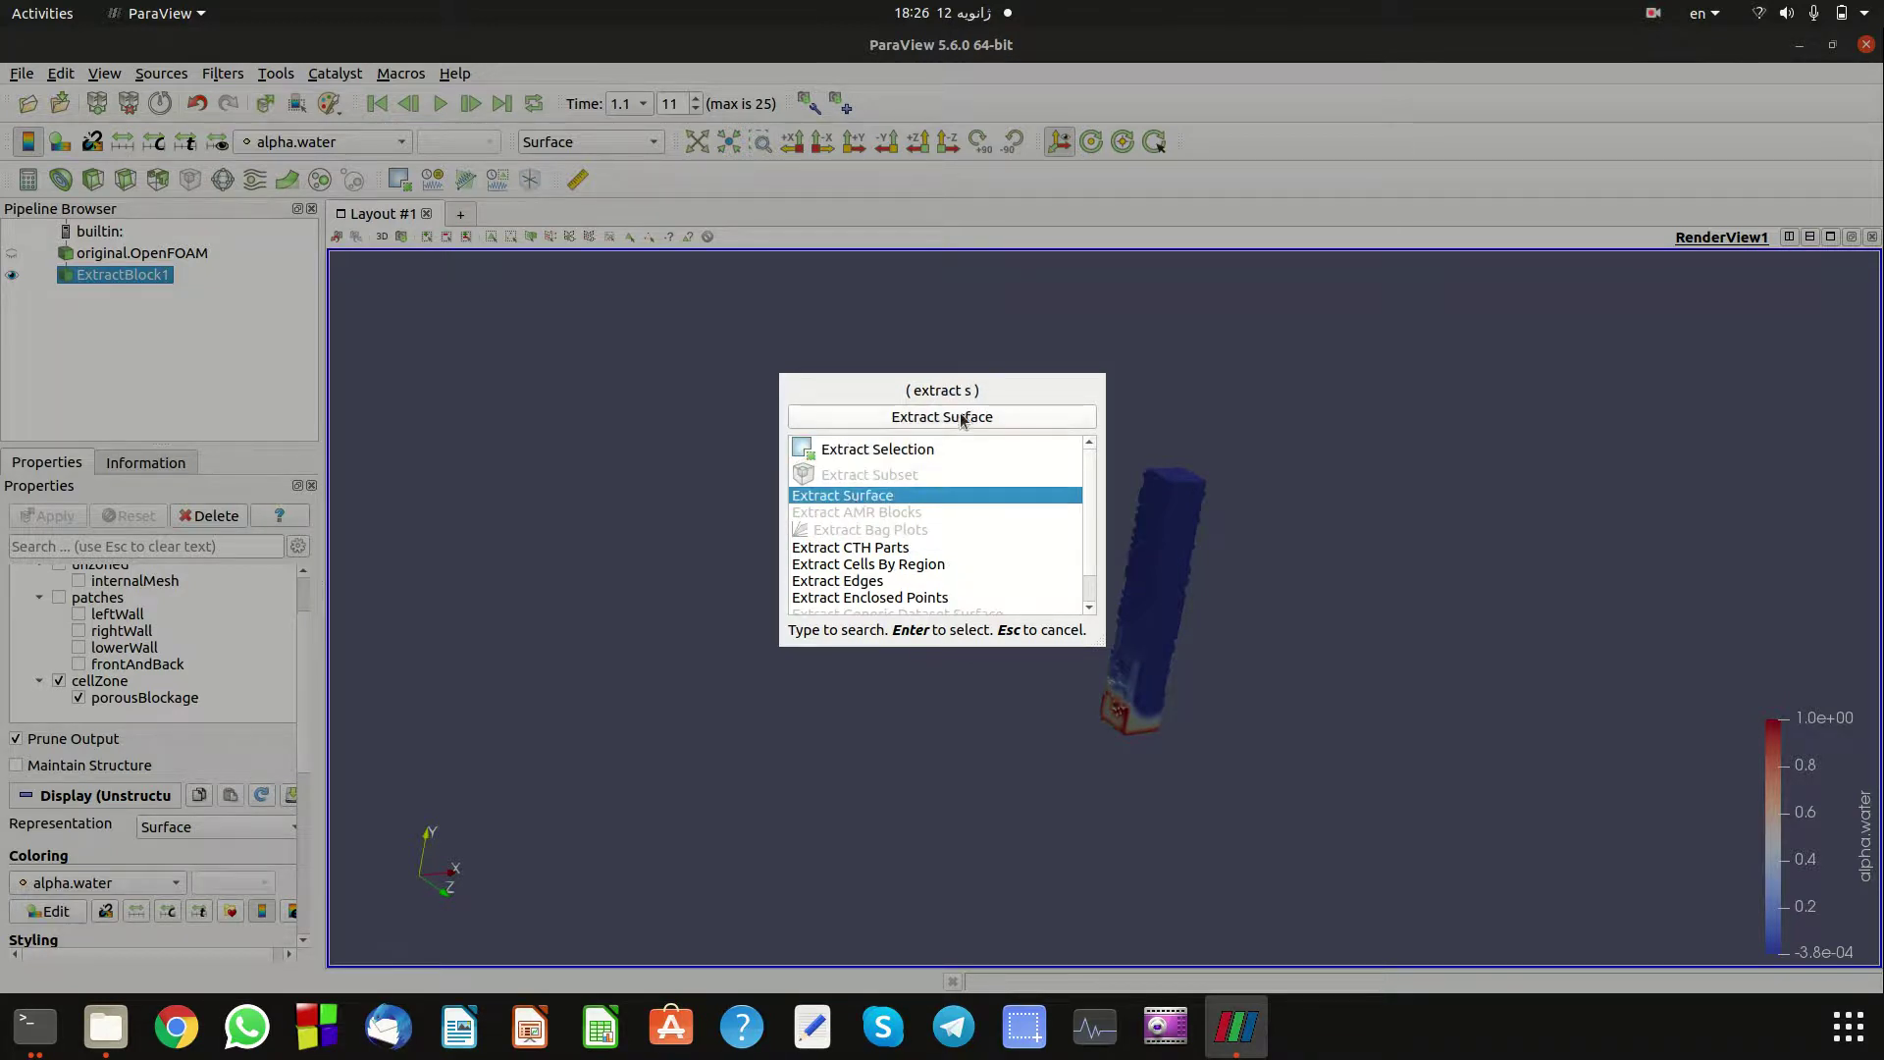
key(Return)
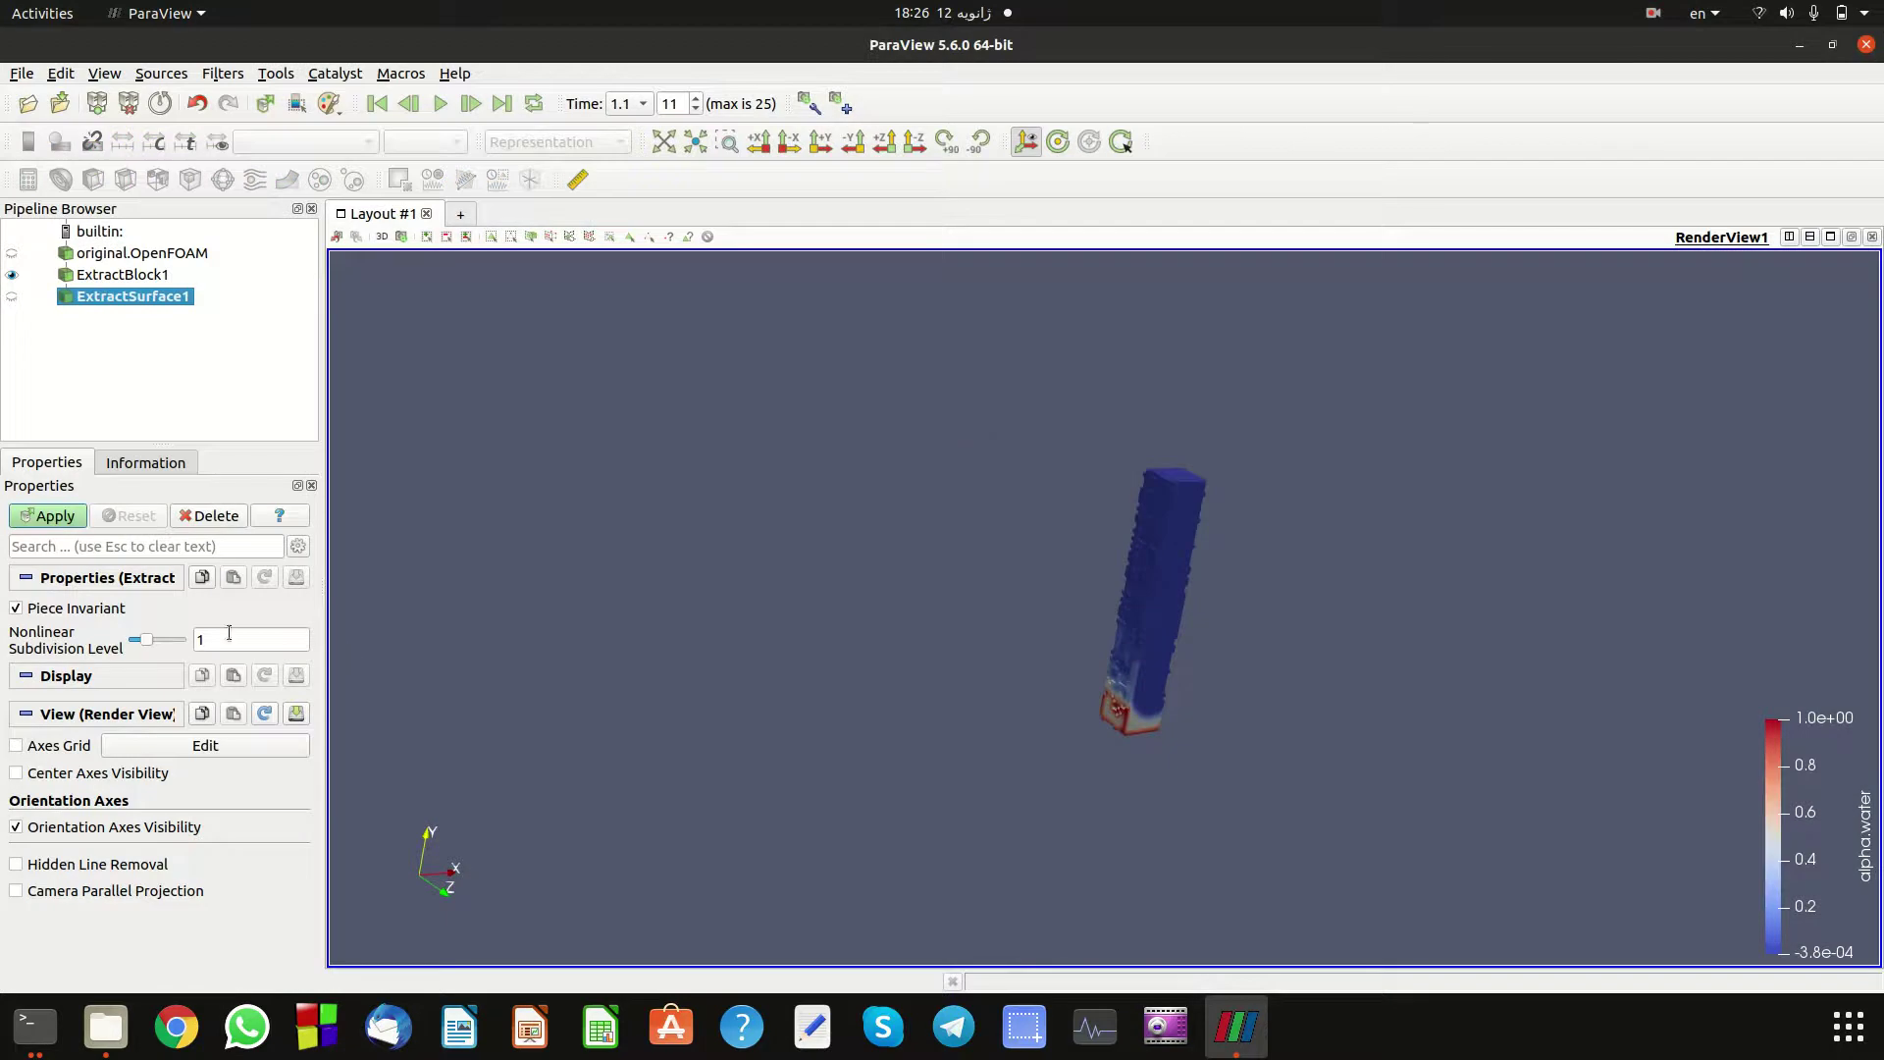
click(45, 520)
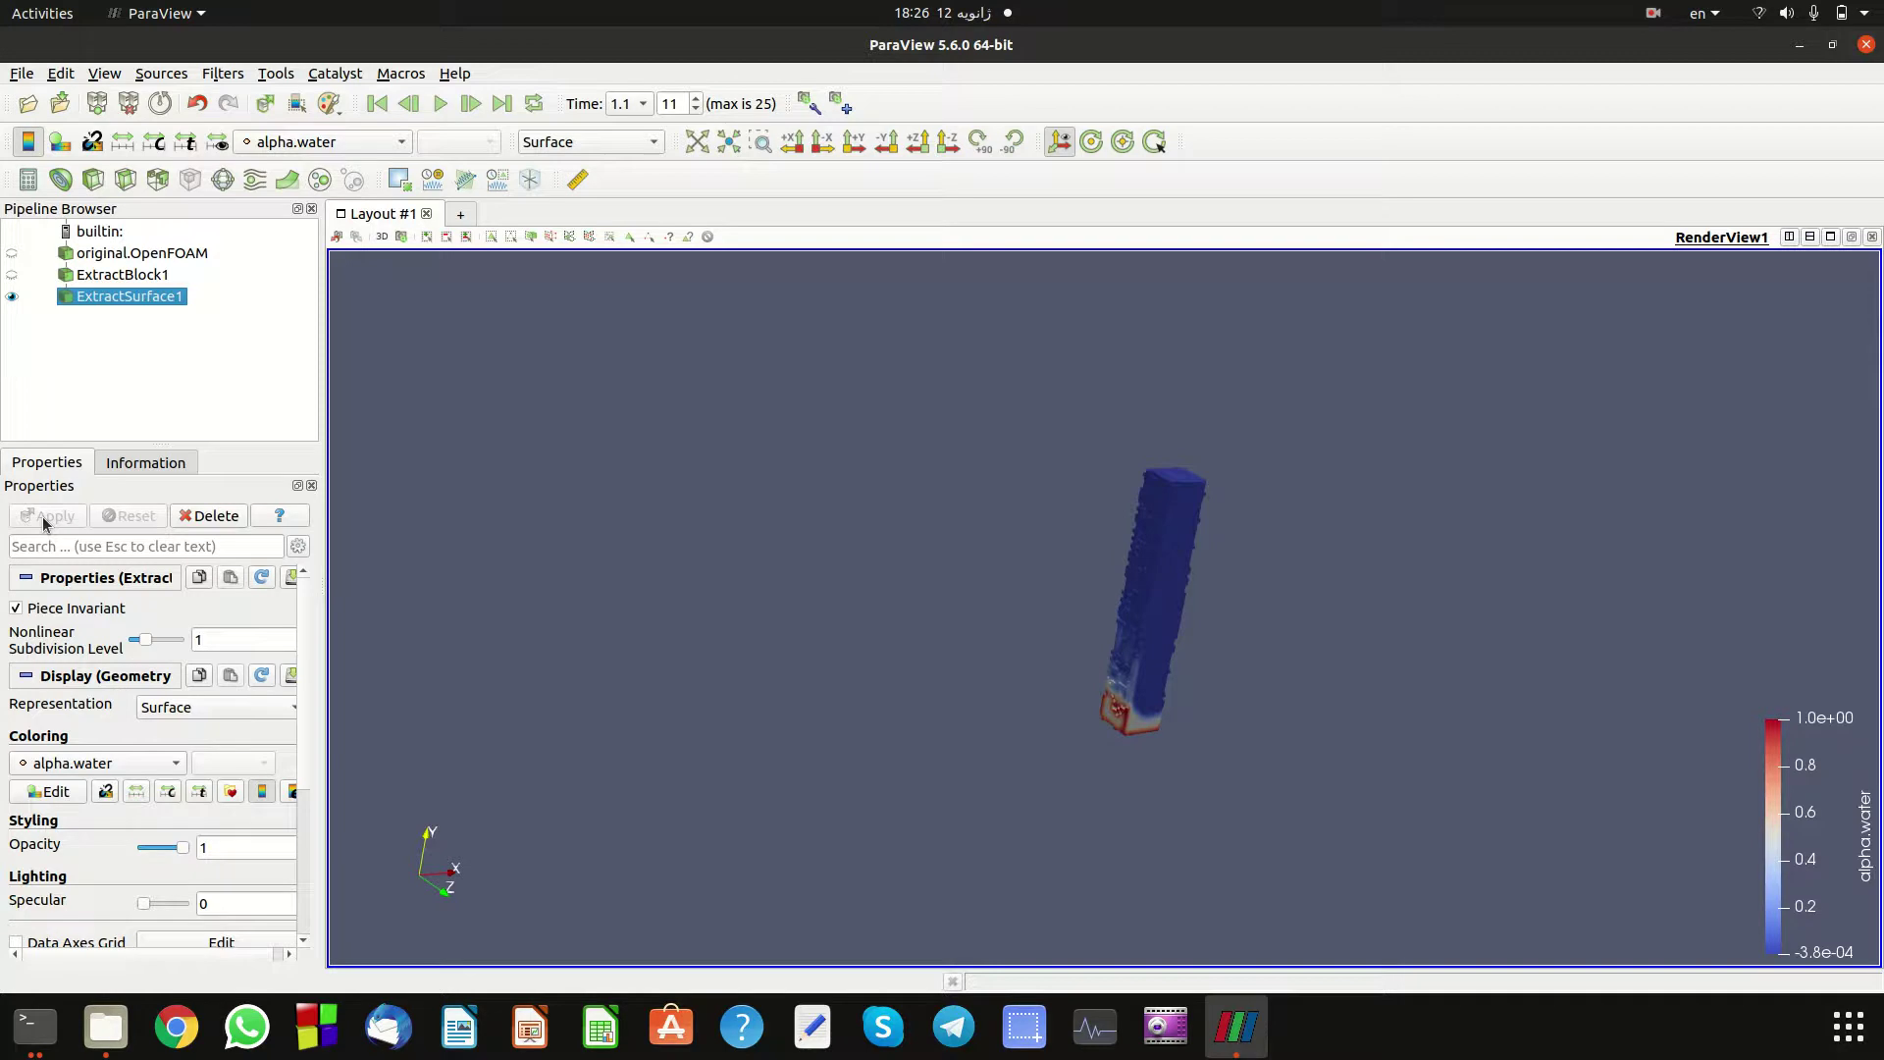
click(1654, 14)
click(1466, 452)
mouse_move(447, 901)
mouse_down()
mouse_move(353, 880)
mouse_move(452, 876)
mouse_up()
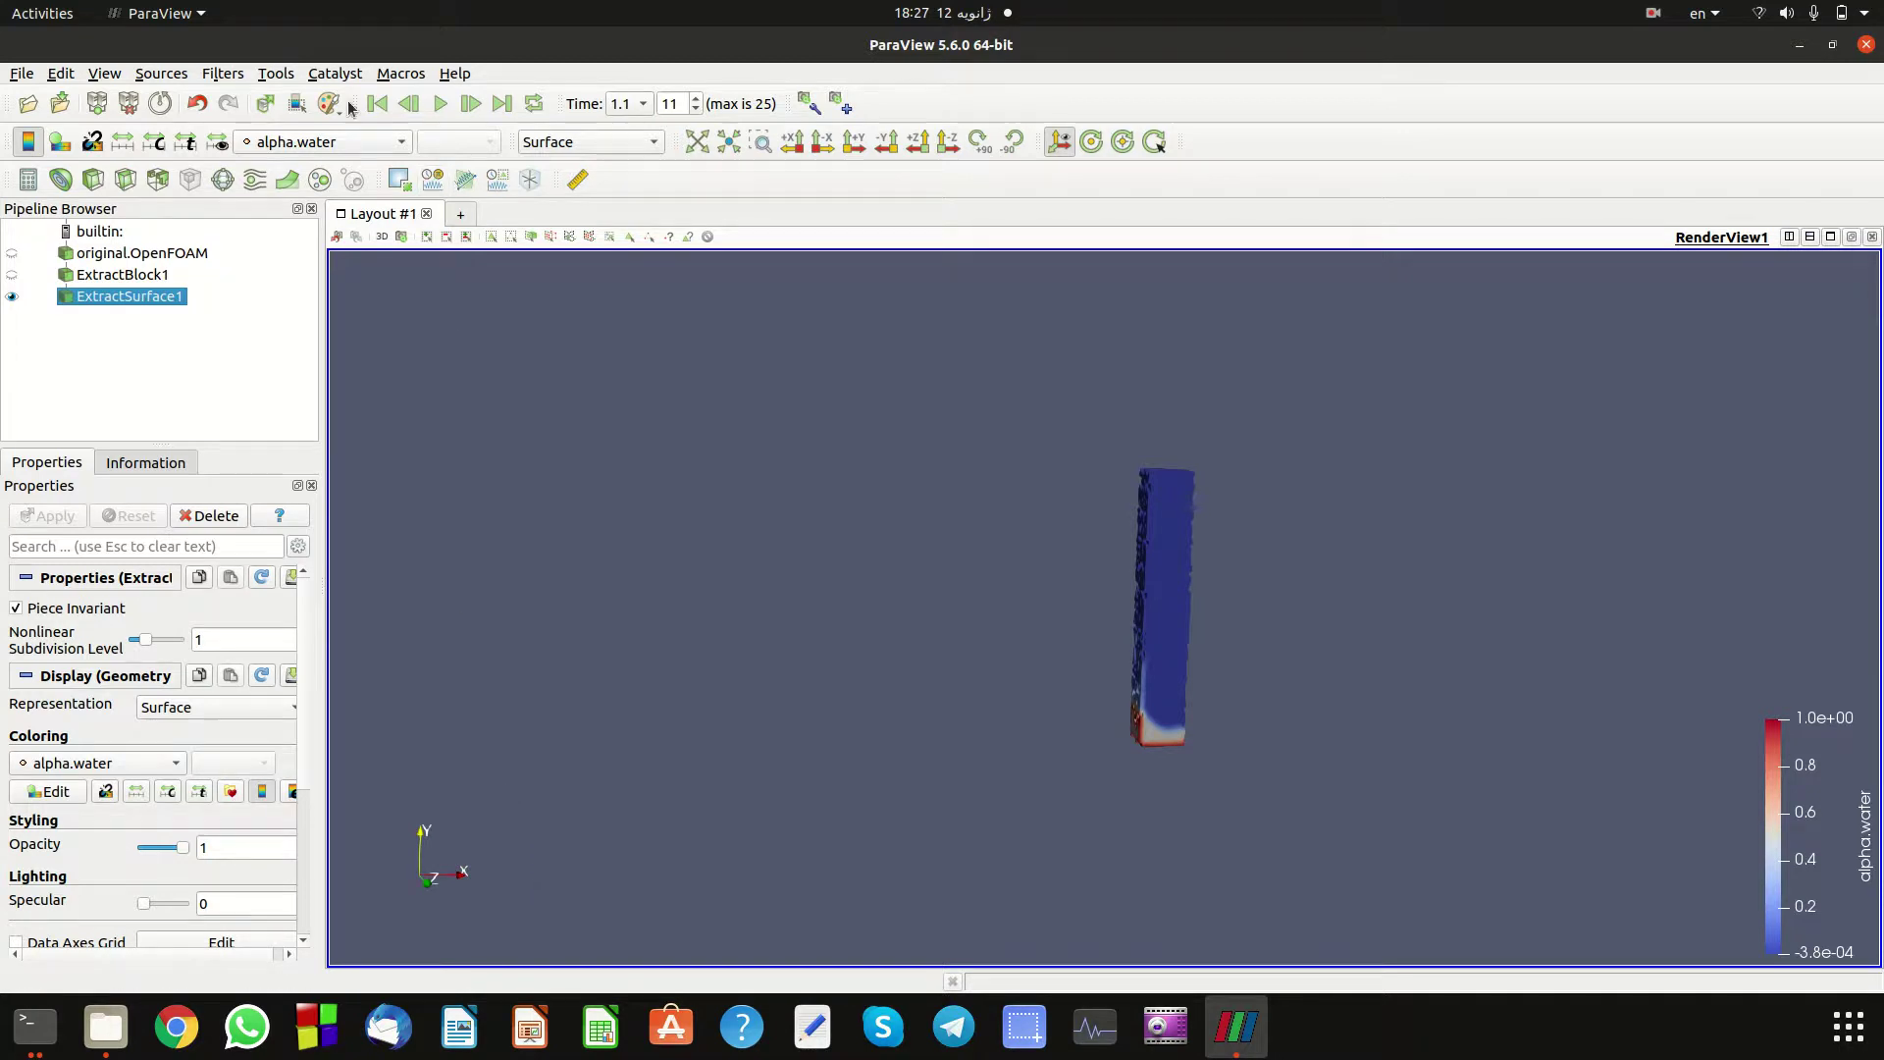
Apply a Generate Surface Normals filter to the extracted surface with Compute Cell Normals enabled.
click(229, 73)
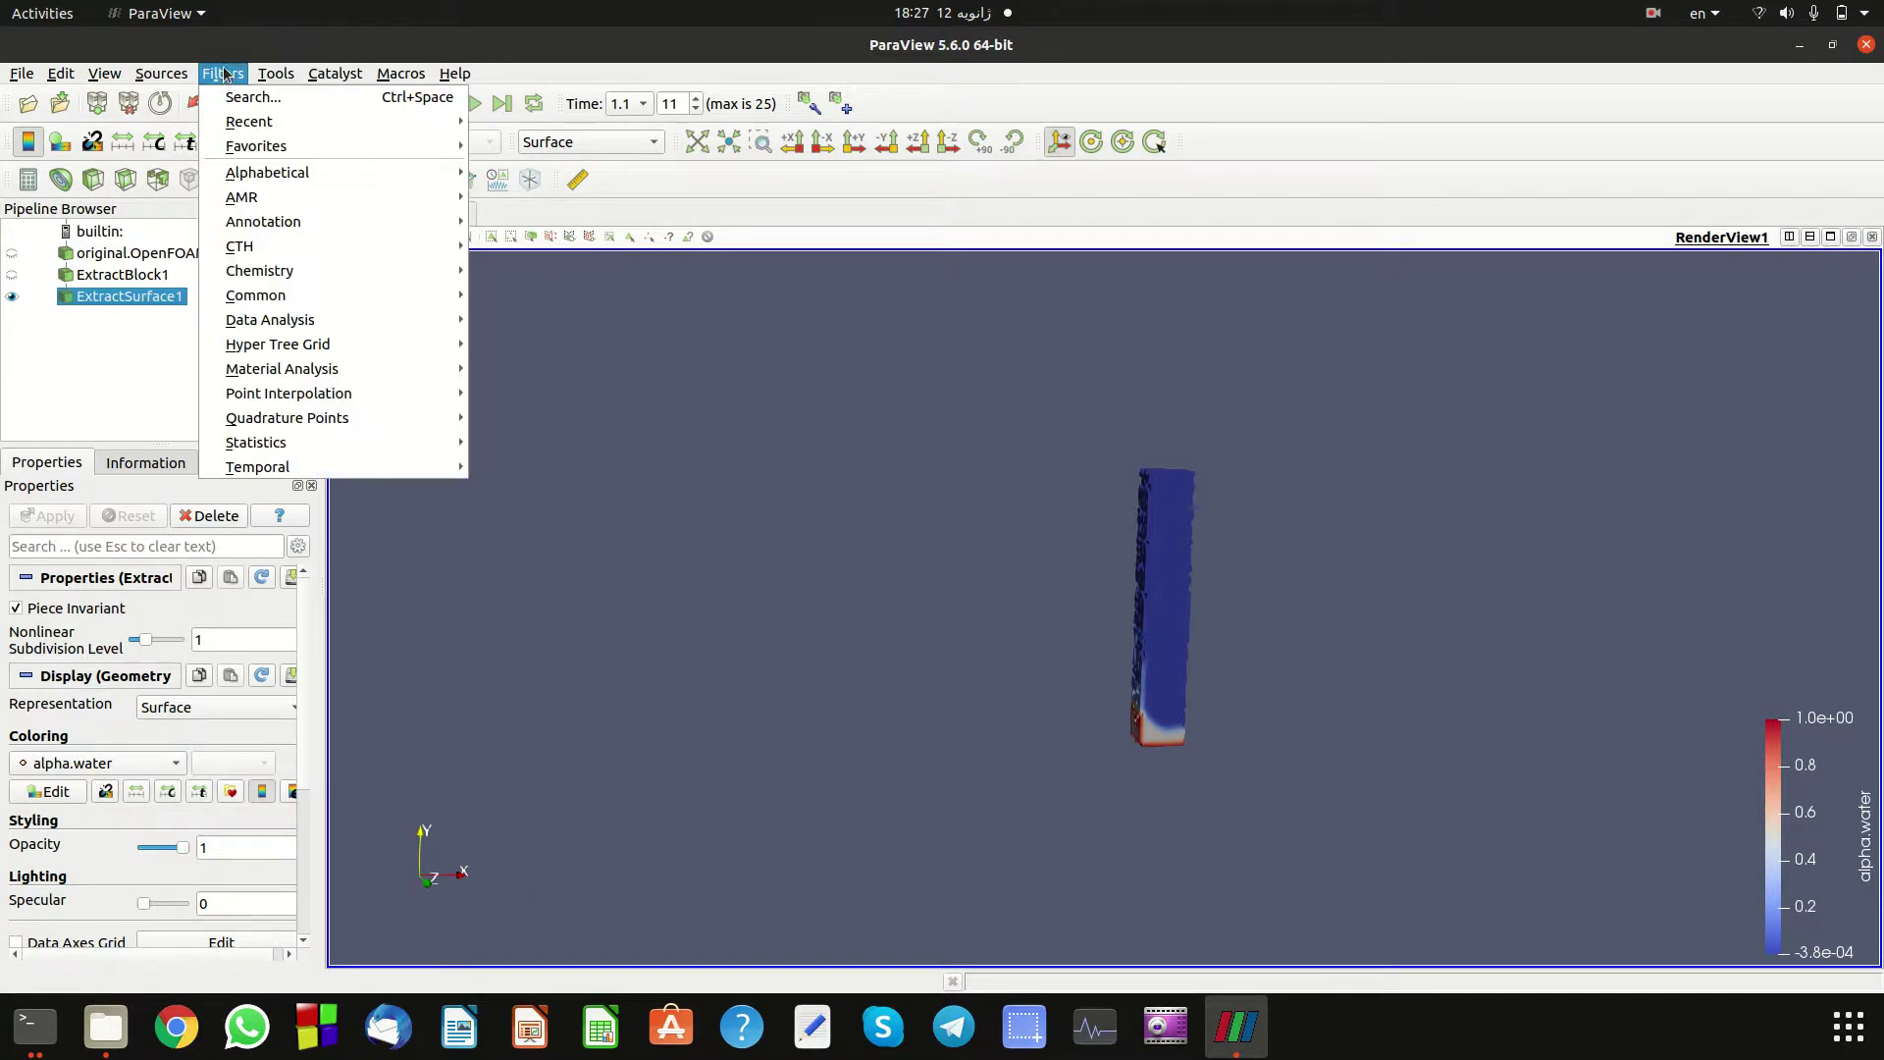
click(257, 94)
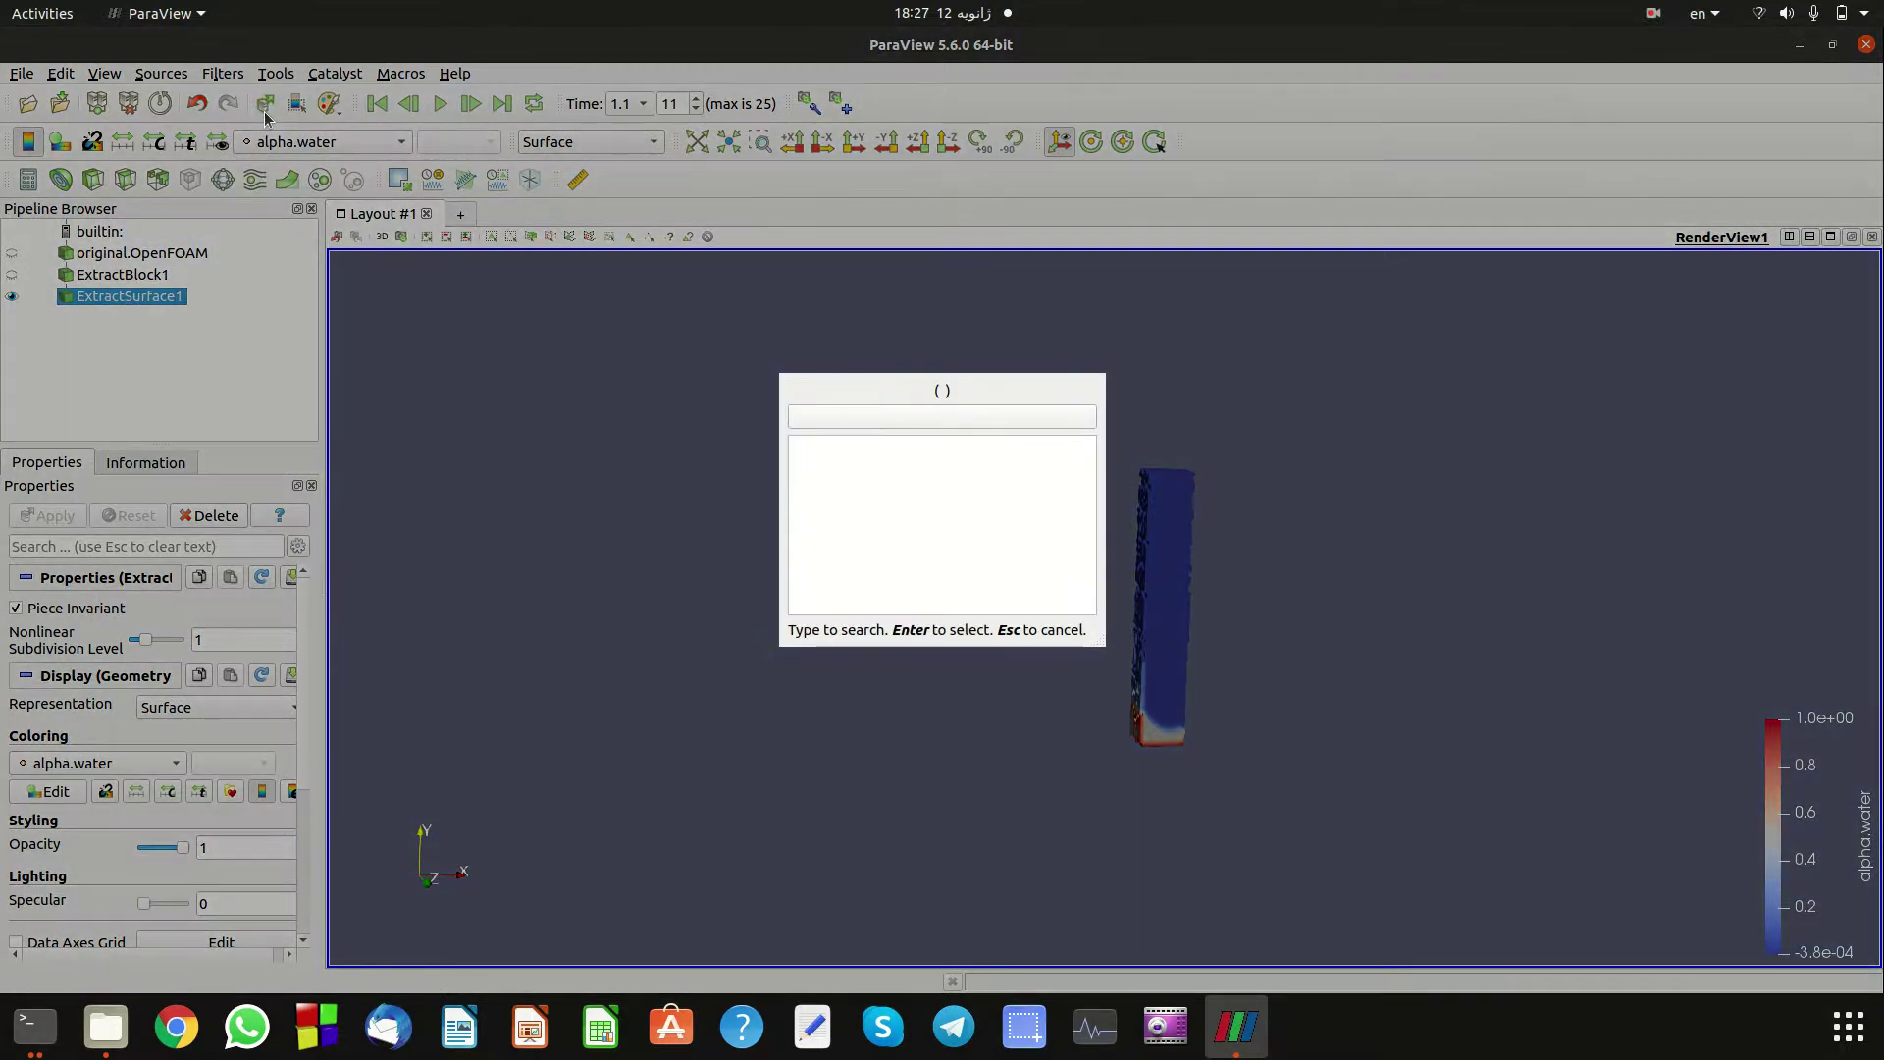
text(gen)
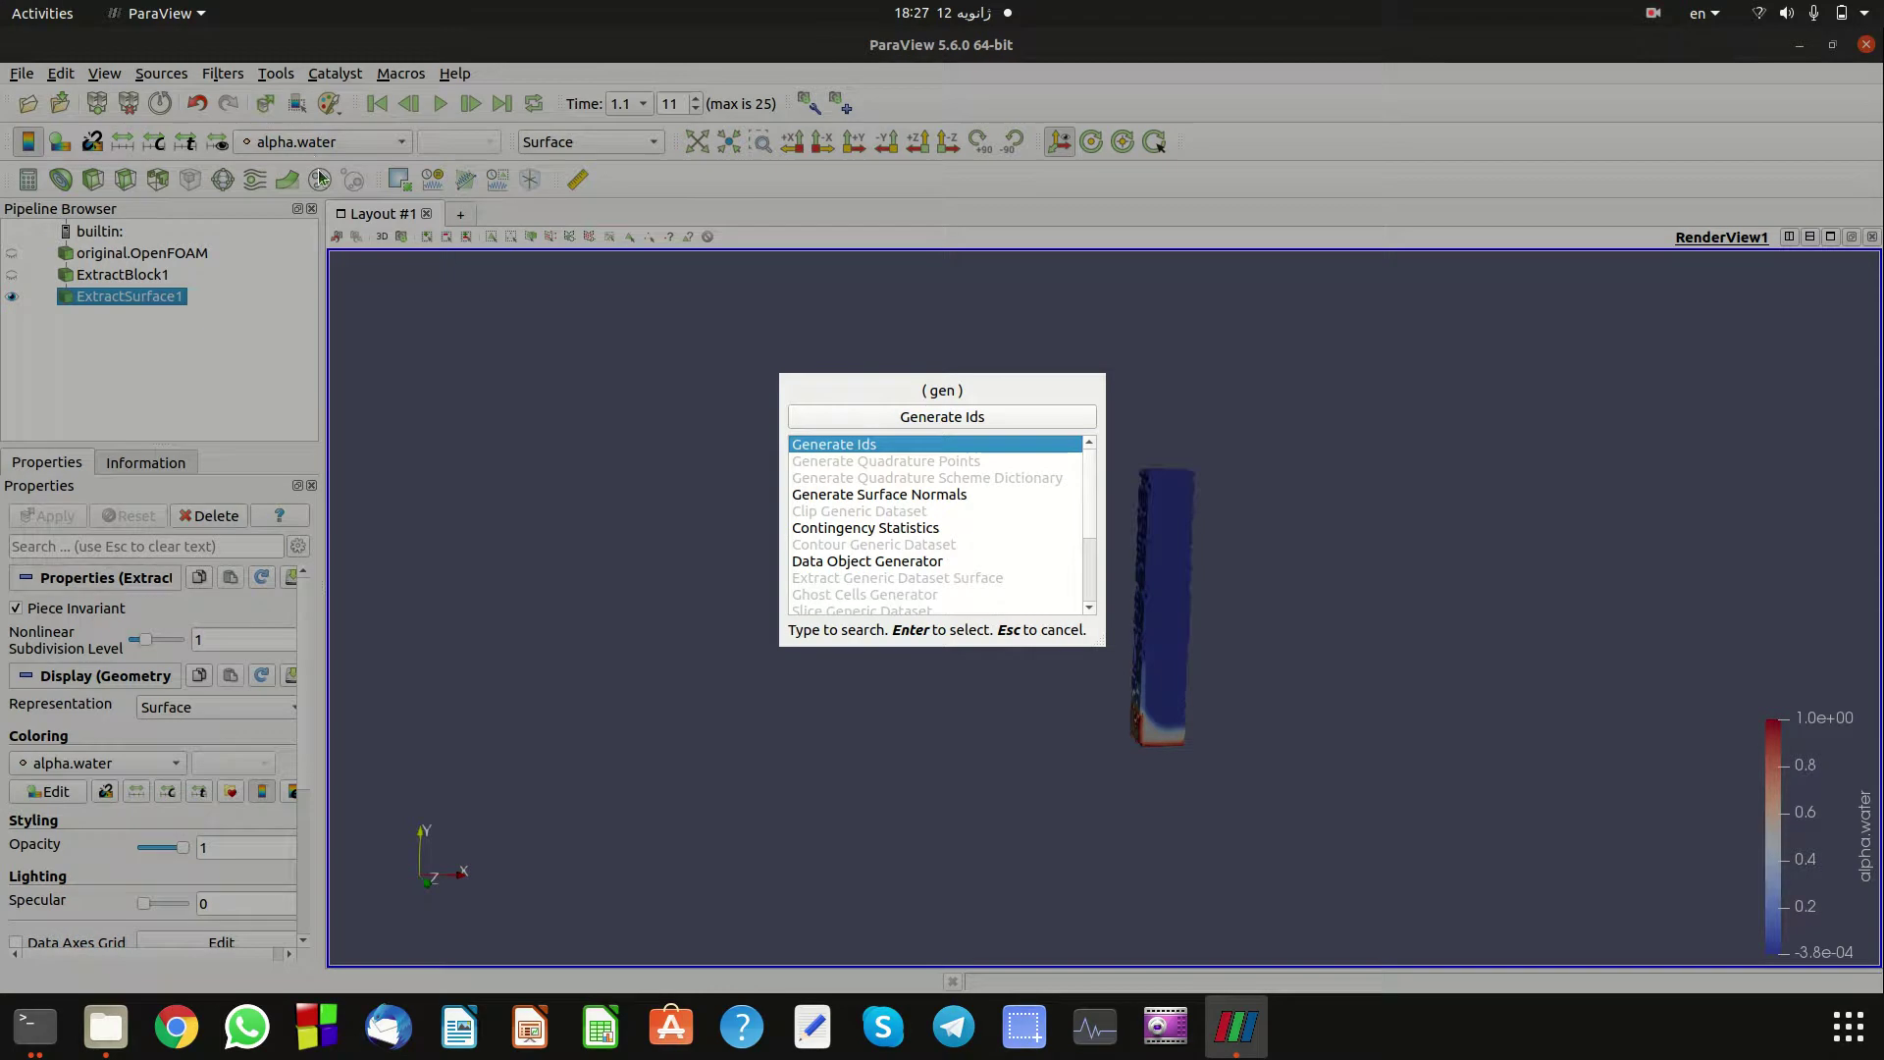
click(878, 494)
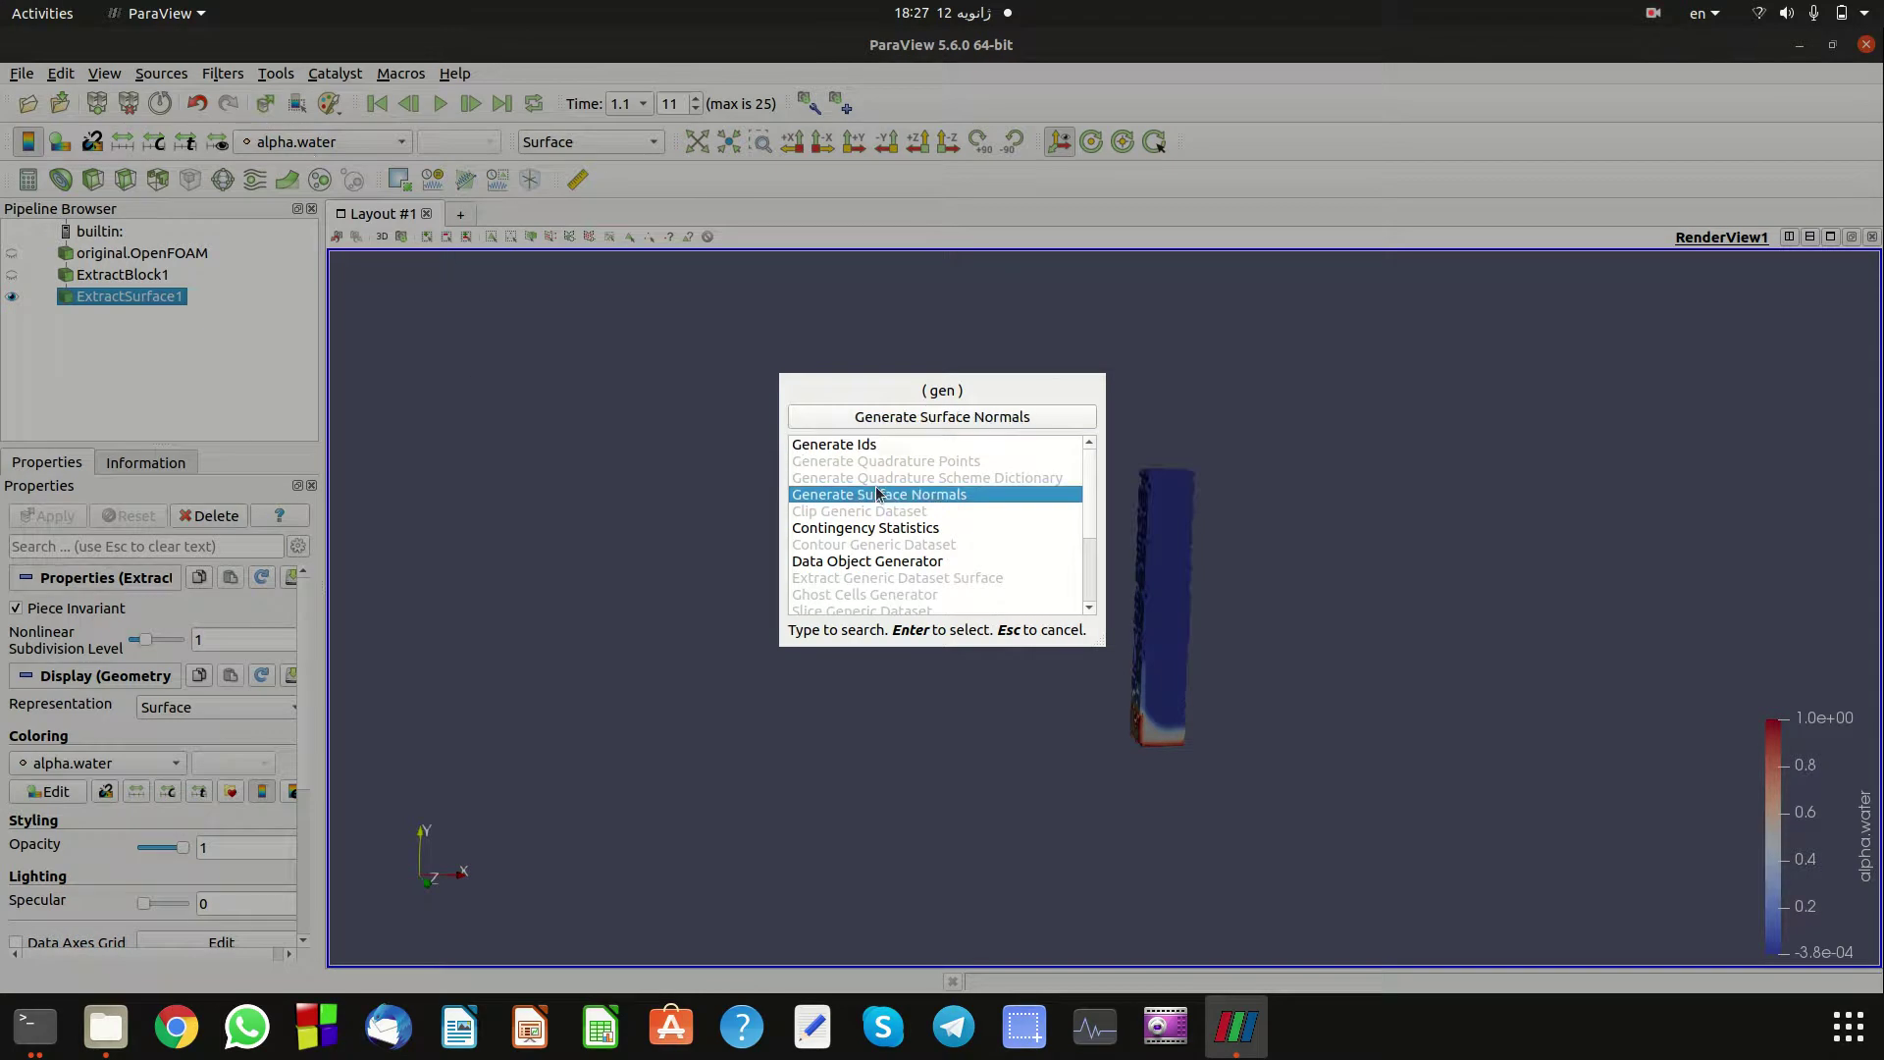
click(934, 414)
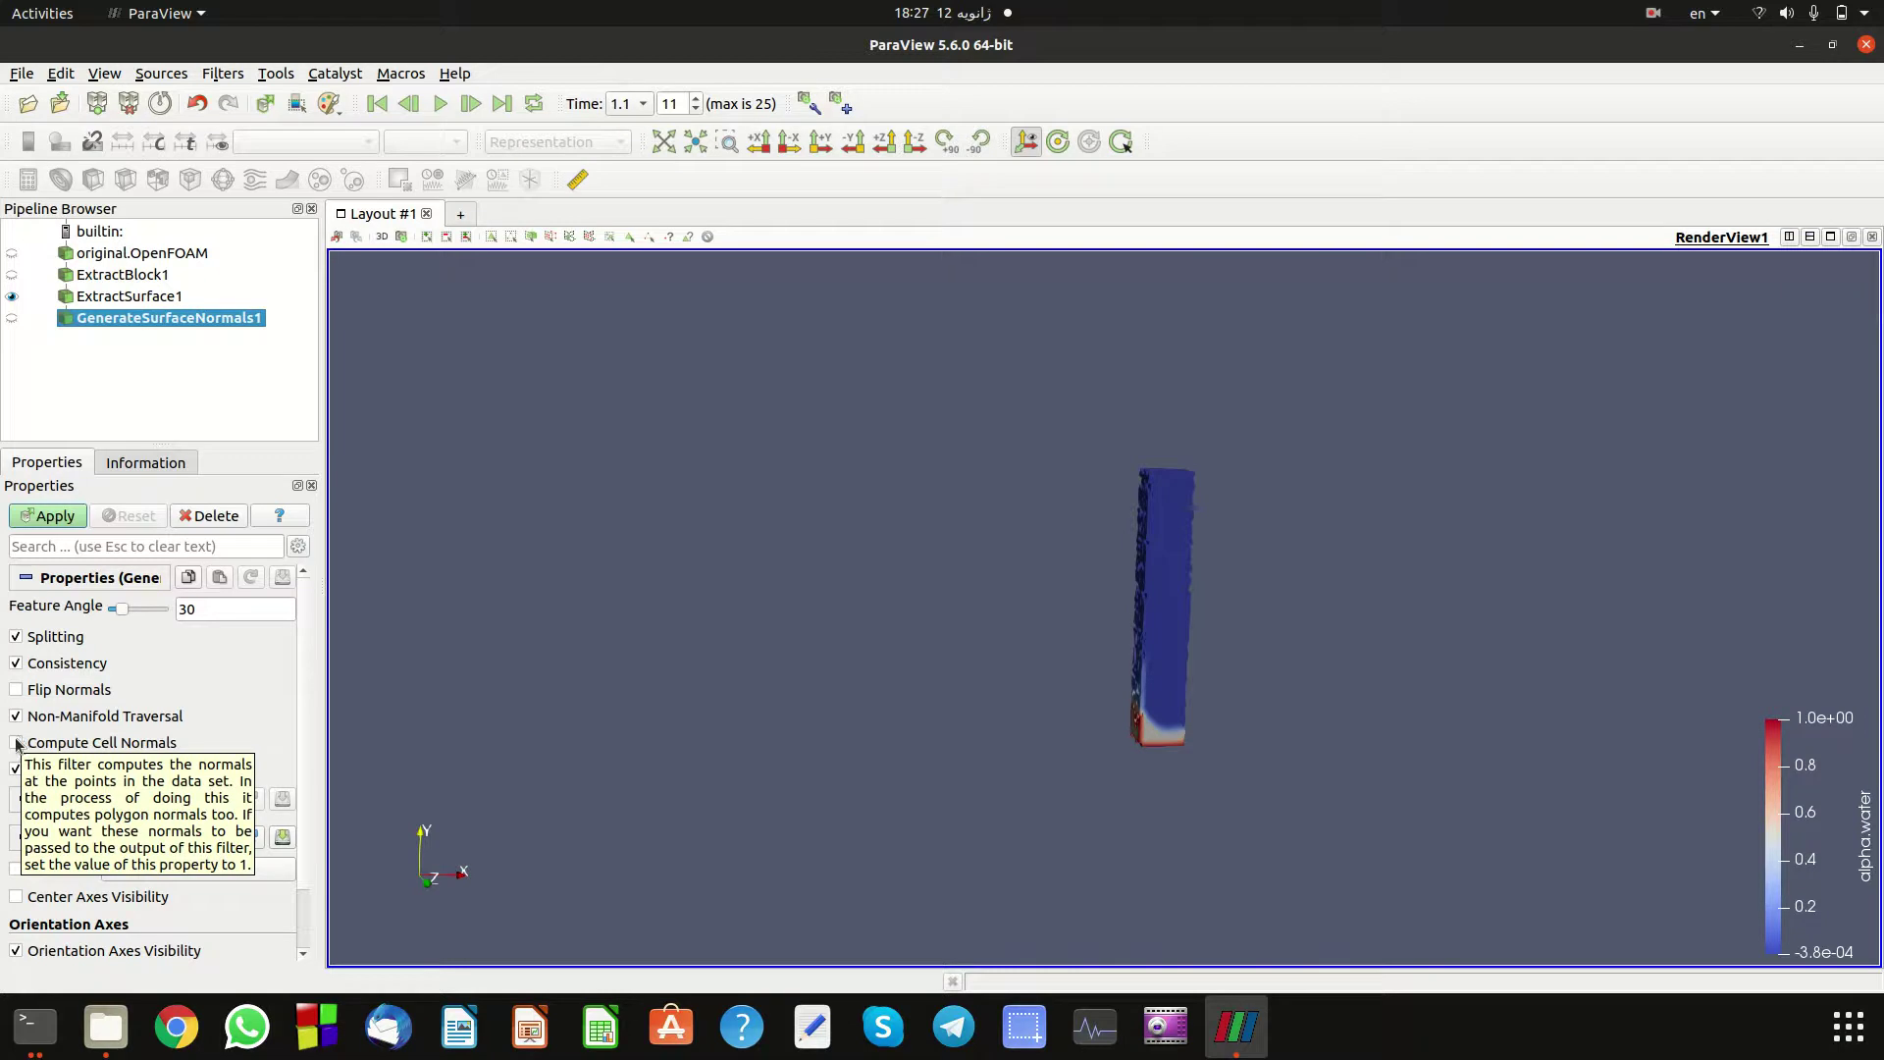
click(16, 743)
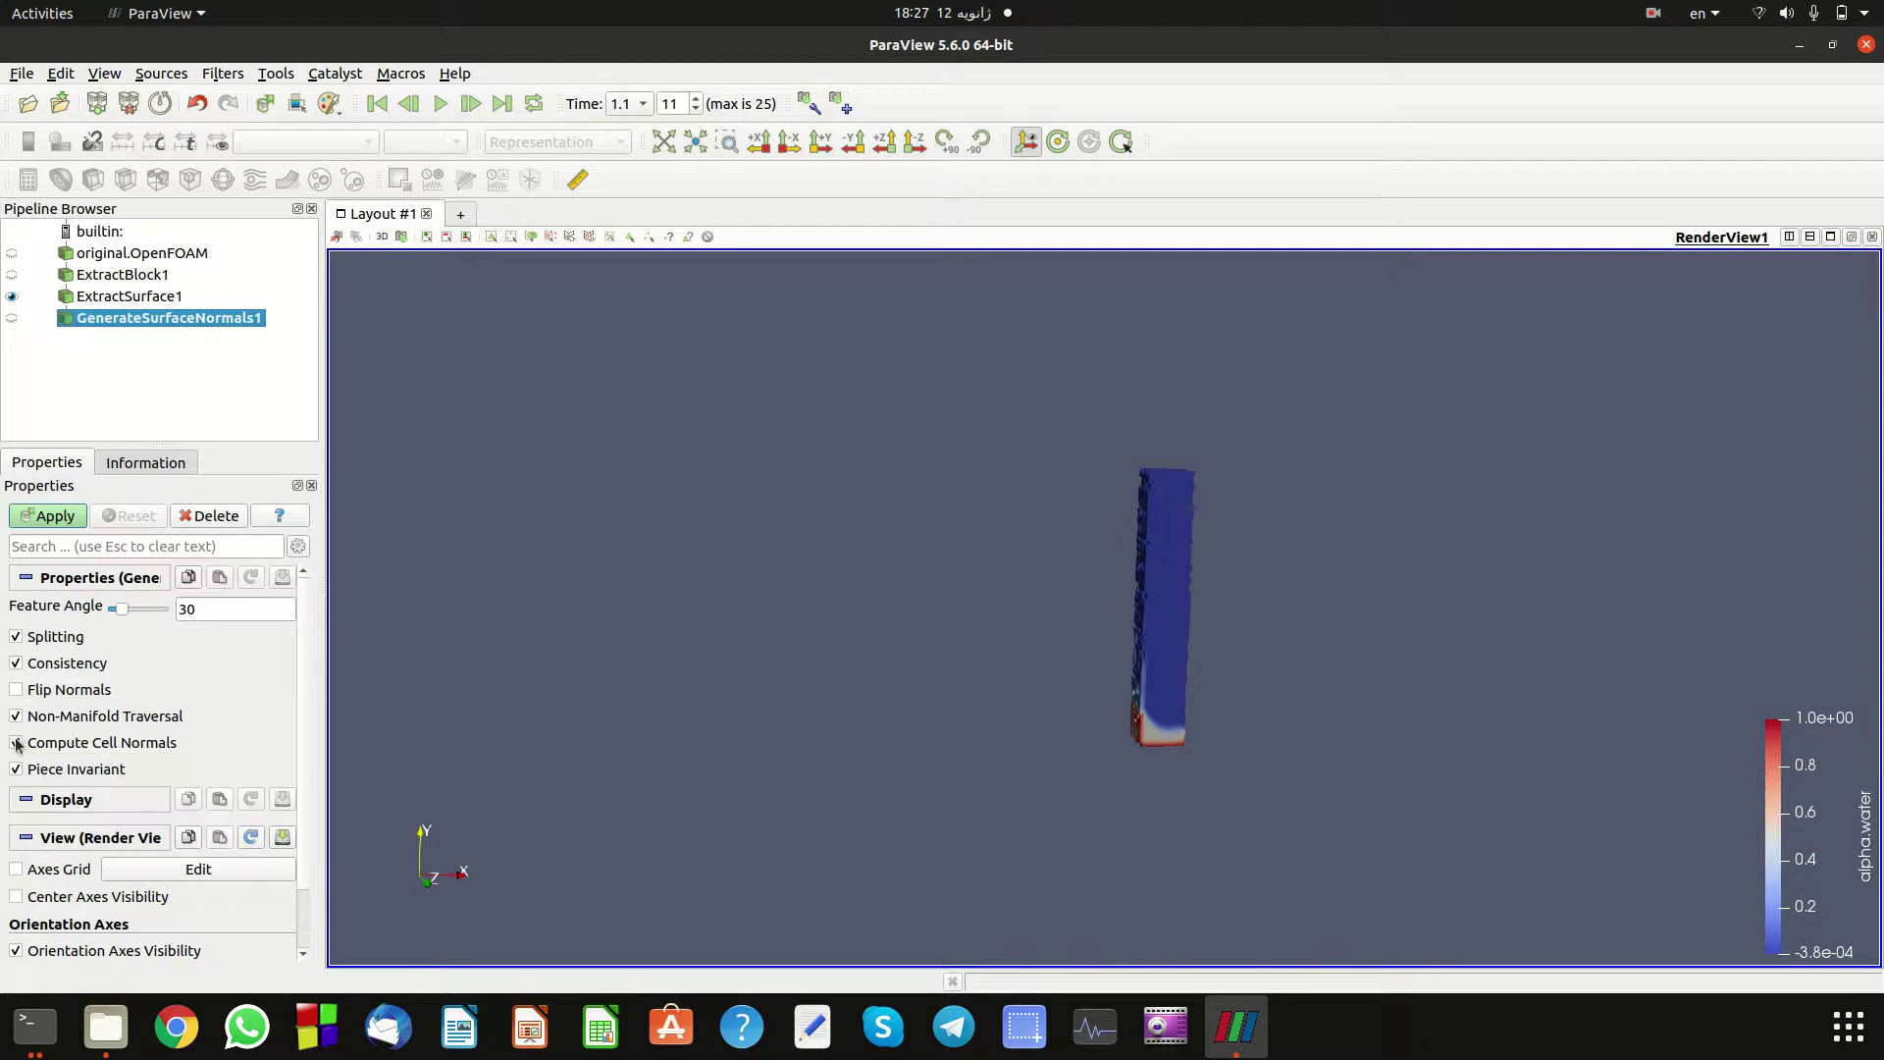
click(64, 514)
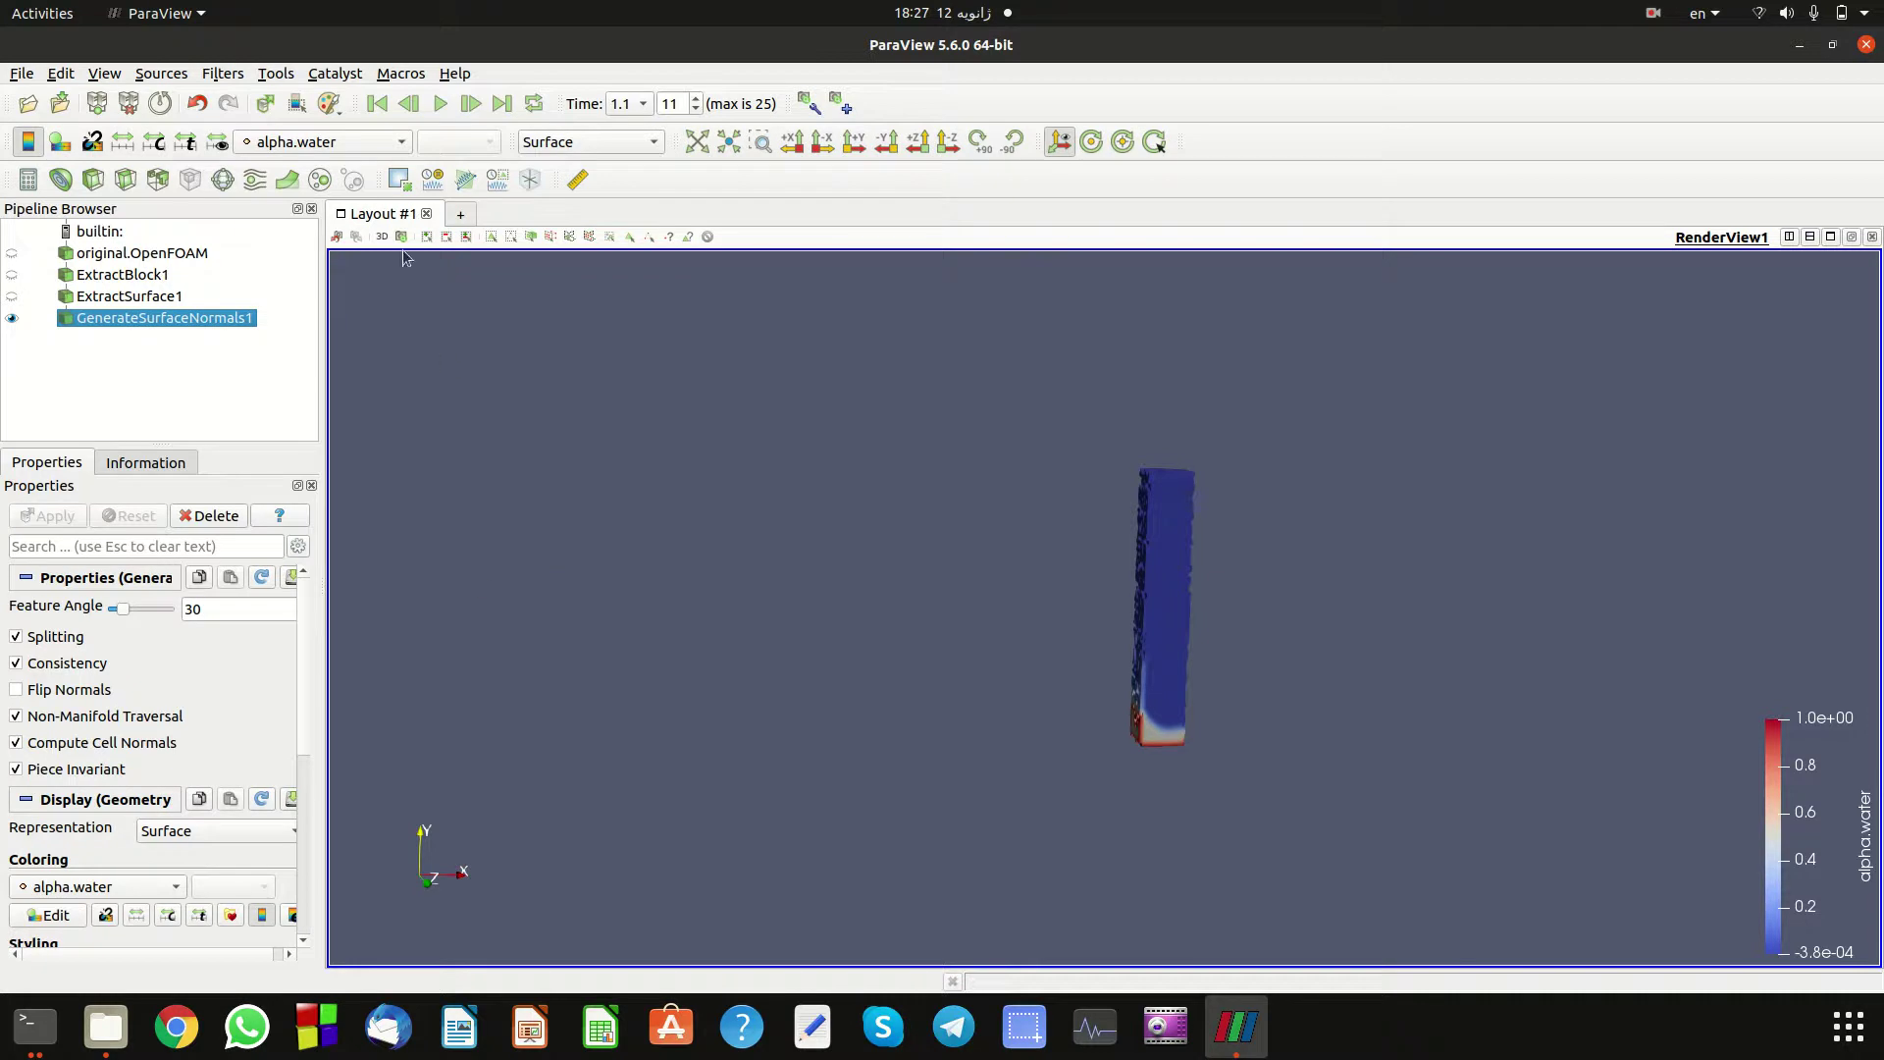
click(373, 146)
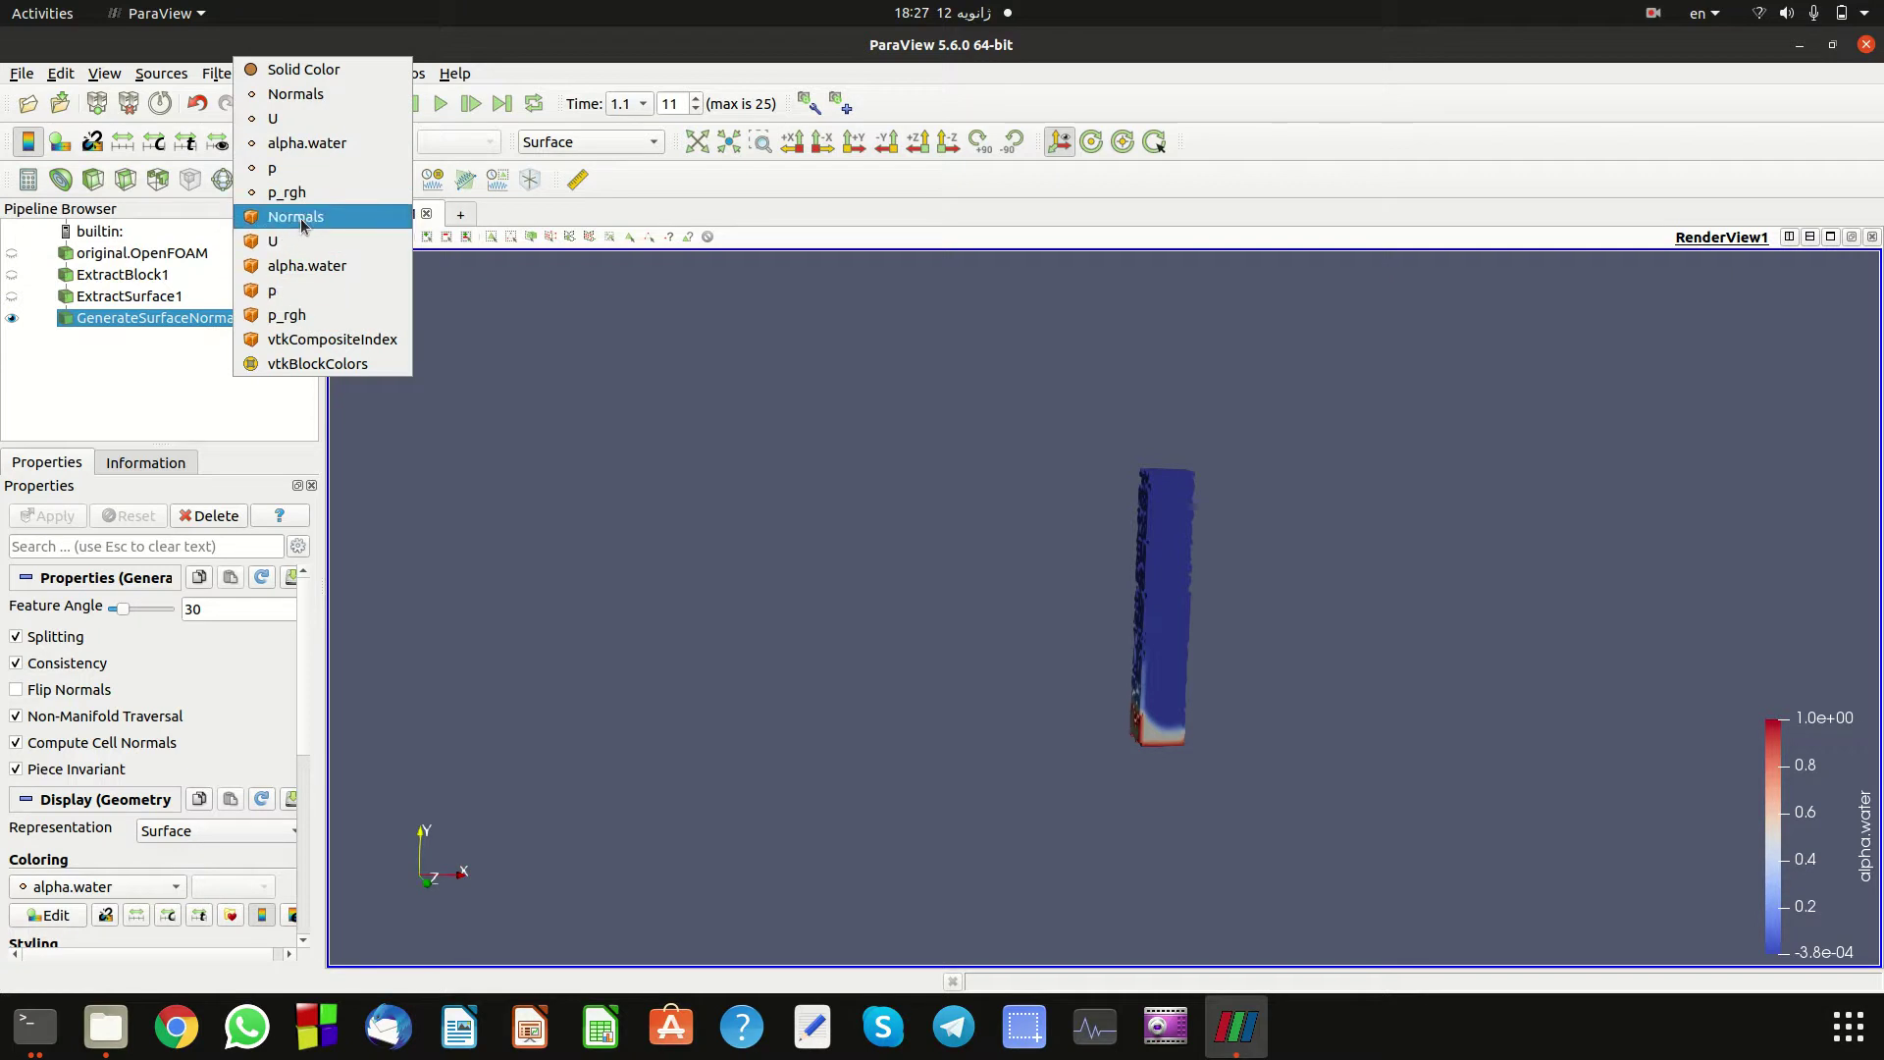
click(526, 371)
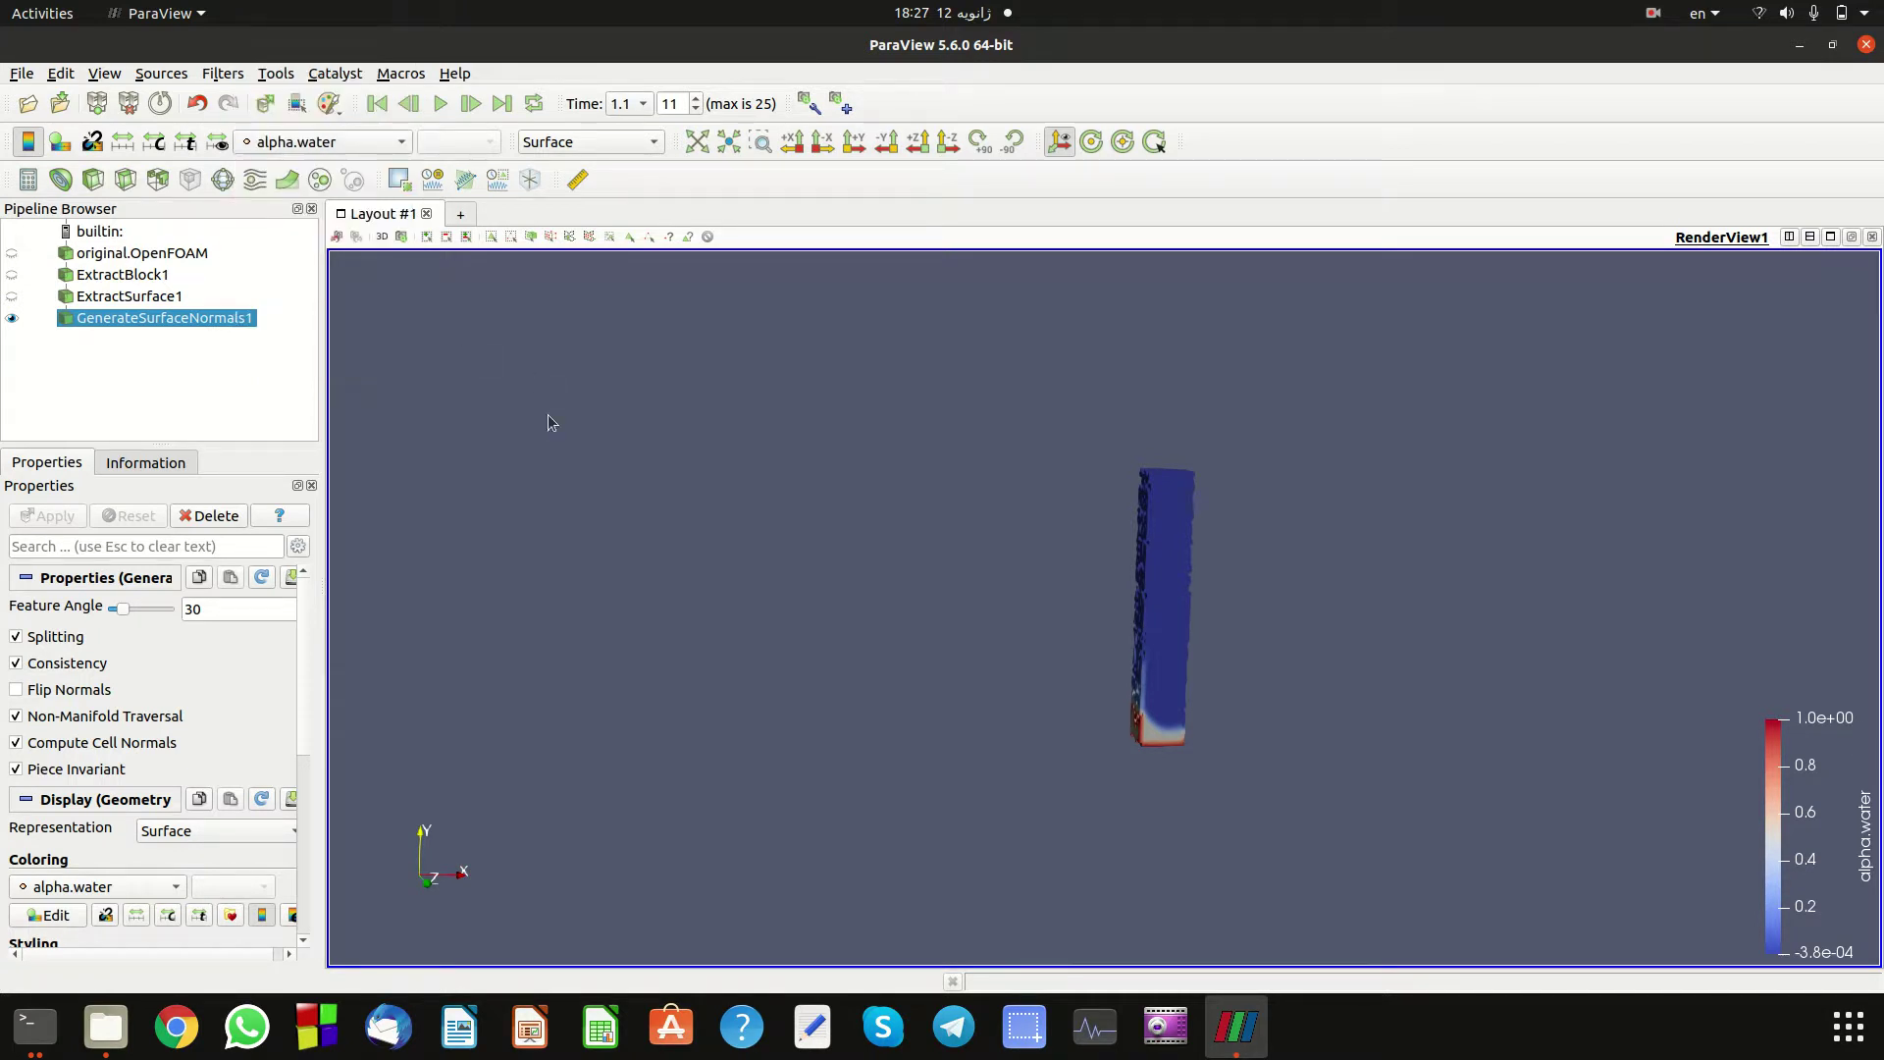
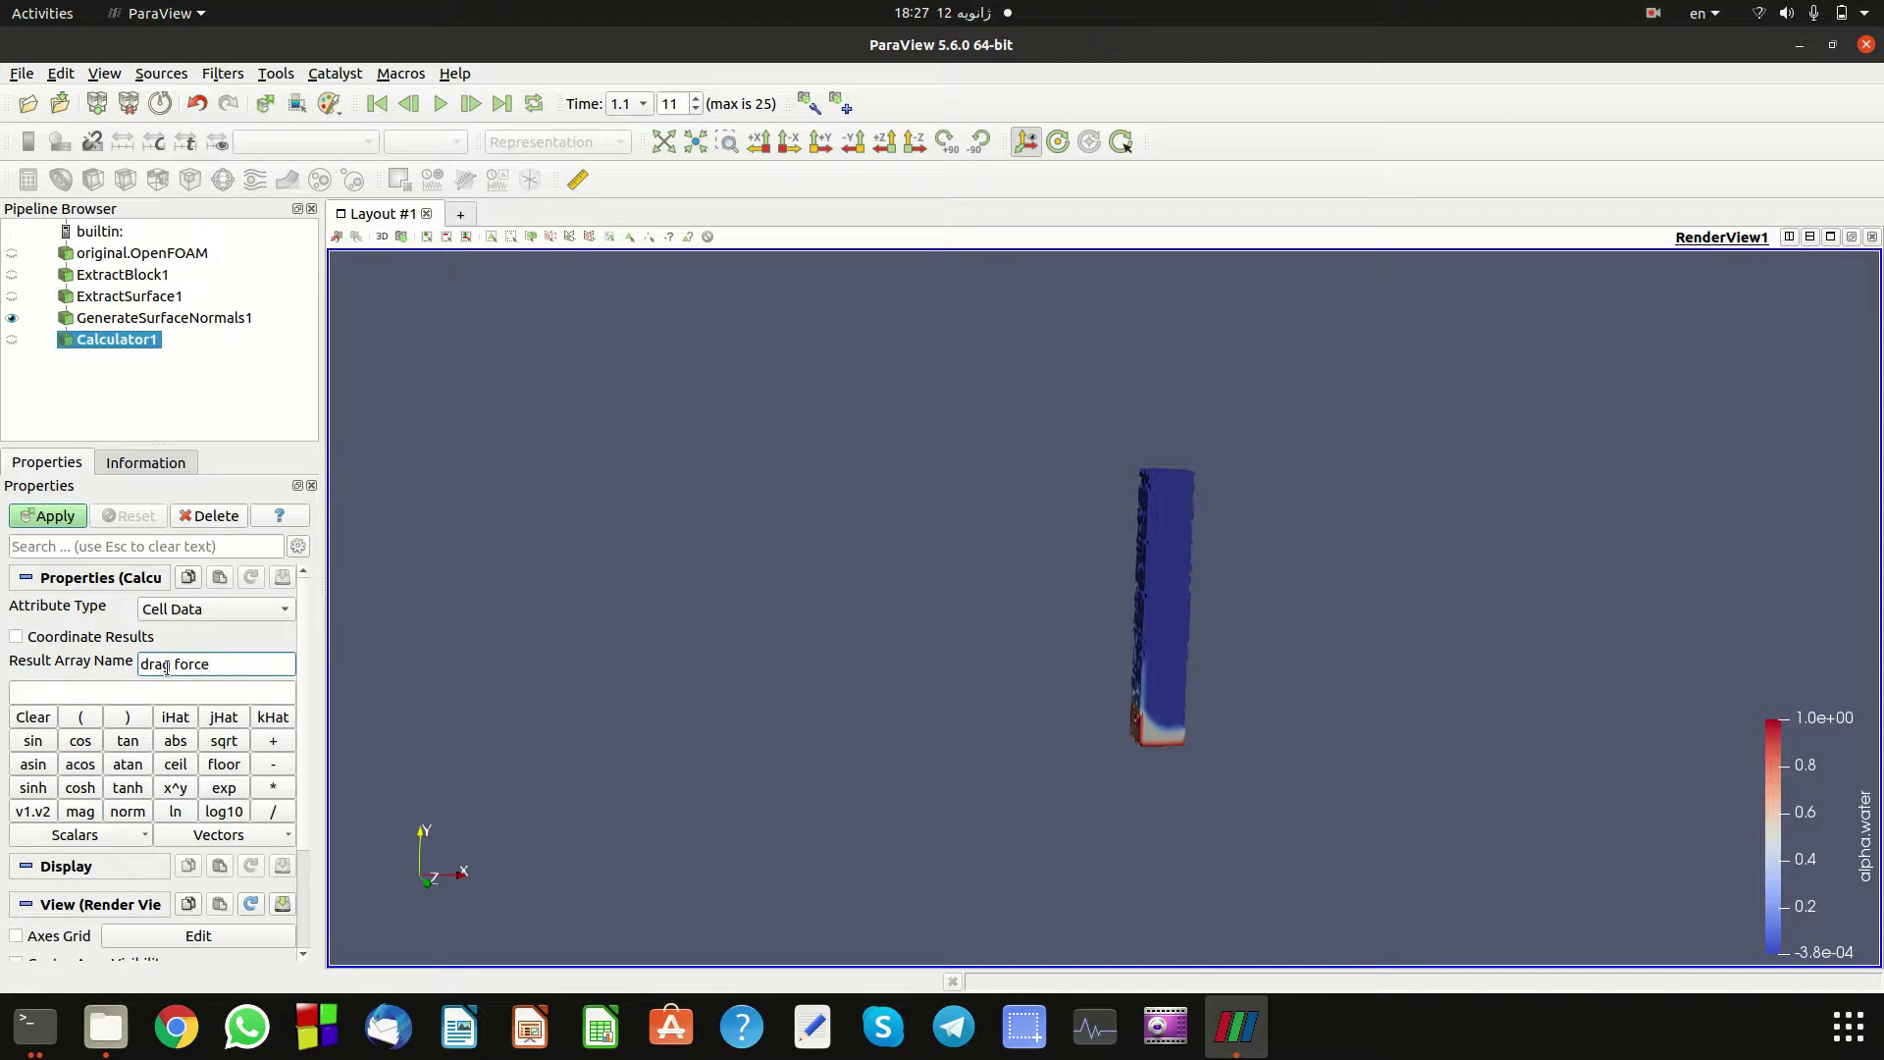
Set the calculator's expression for the drag force array to p*Normals_X and apply it.
click(112, 836)
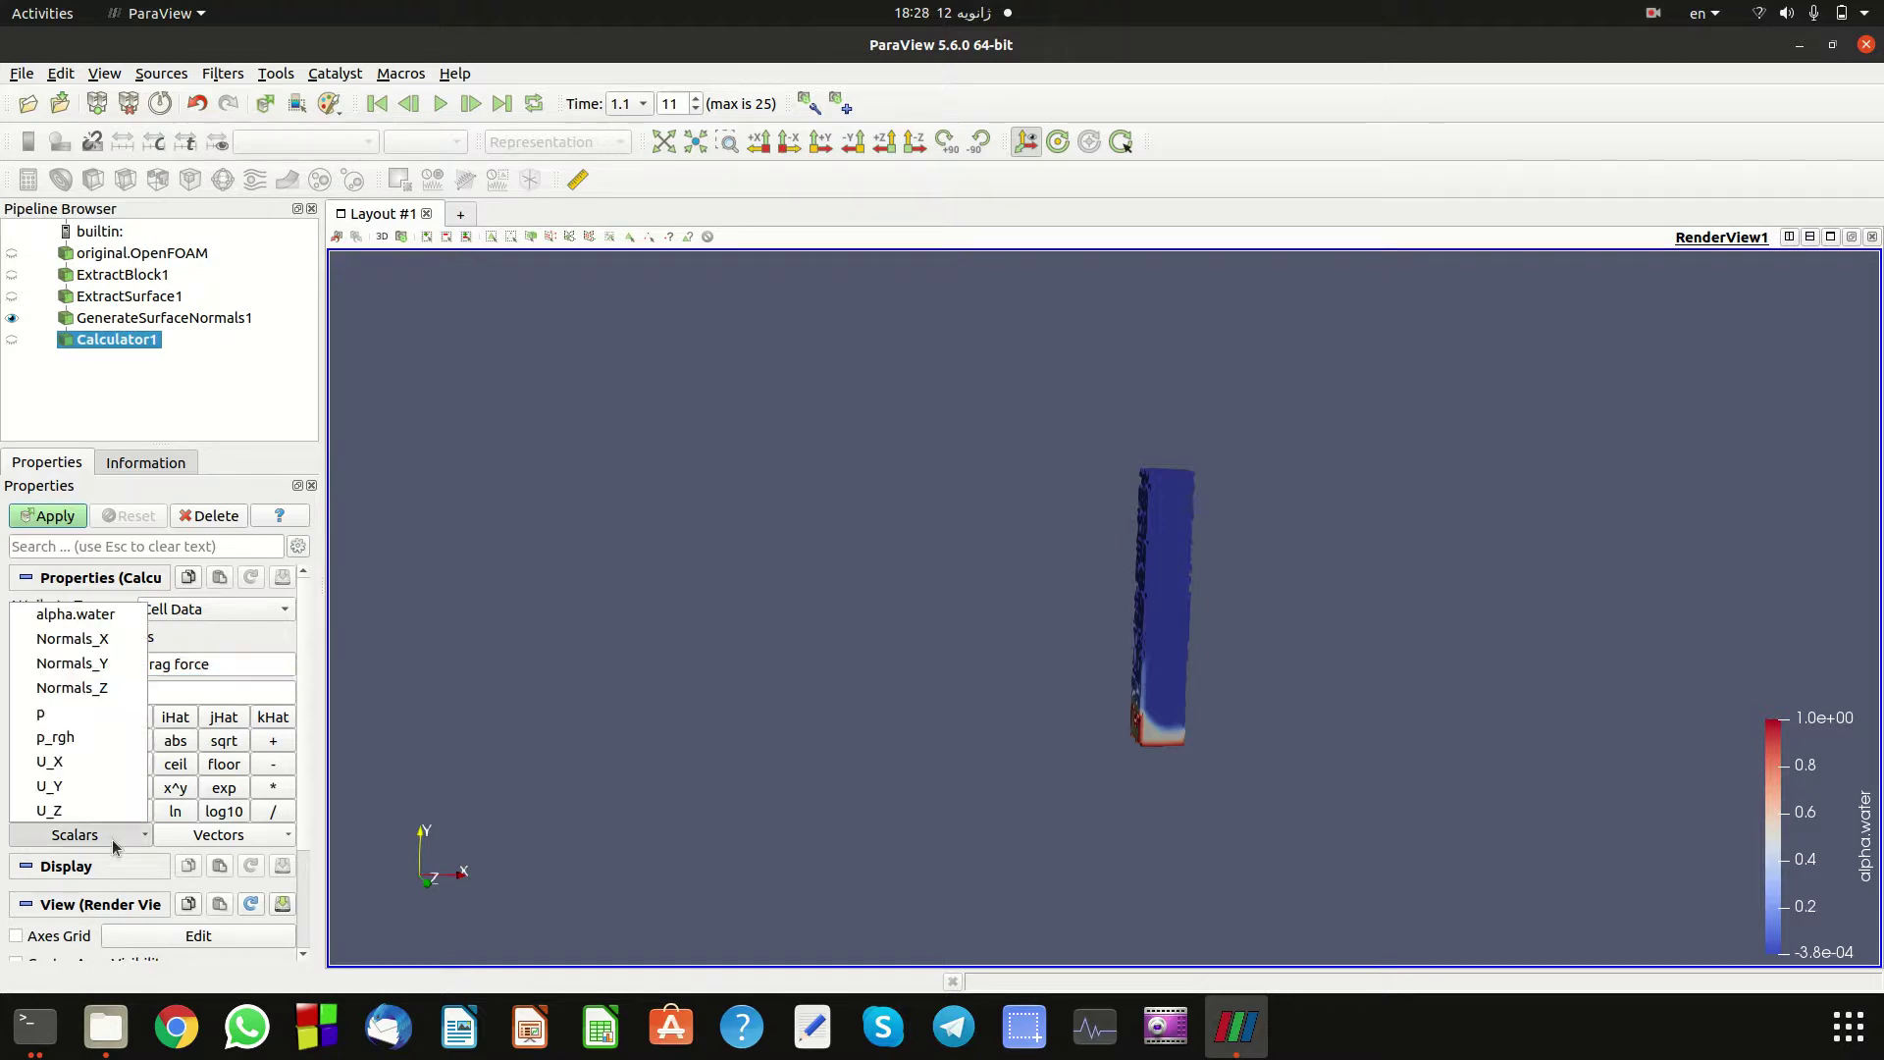
click(82, 723)
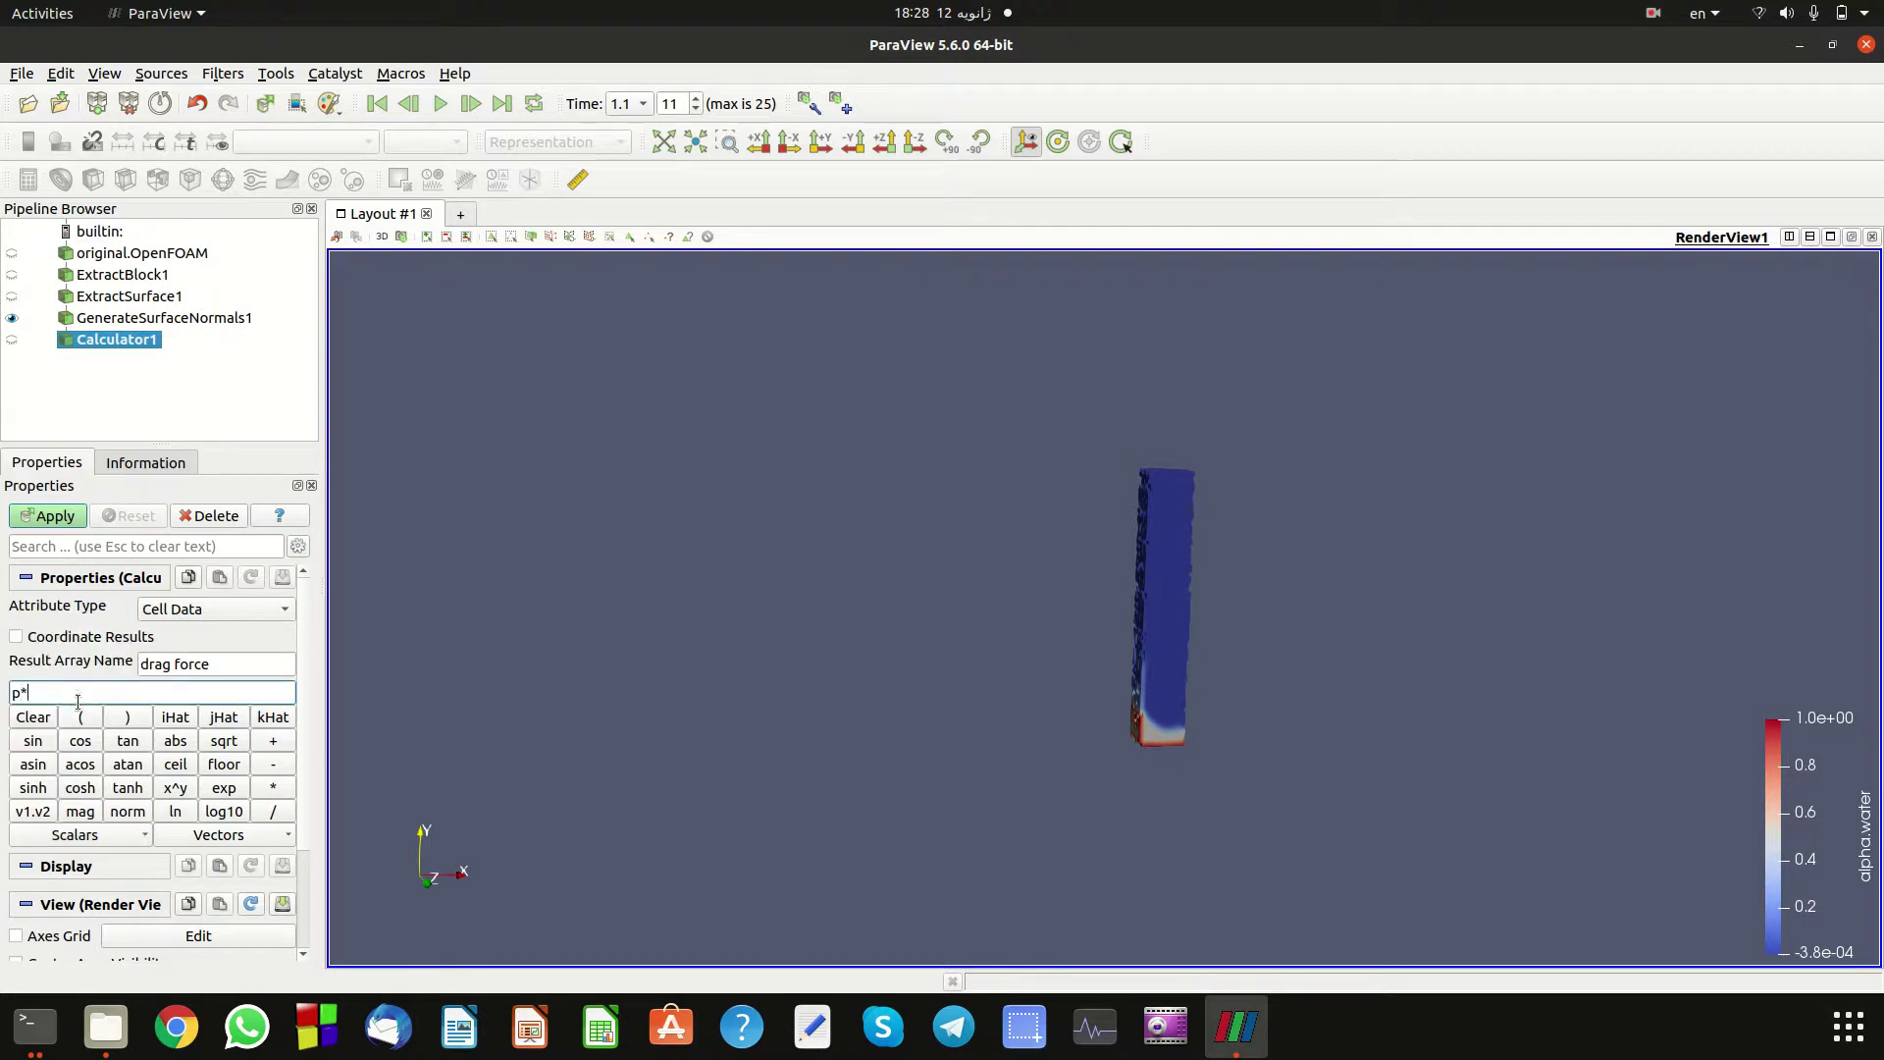
click(98, 840)
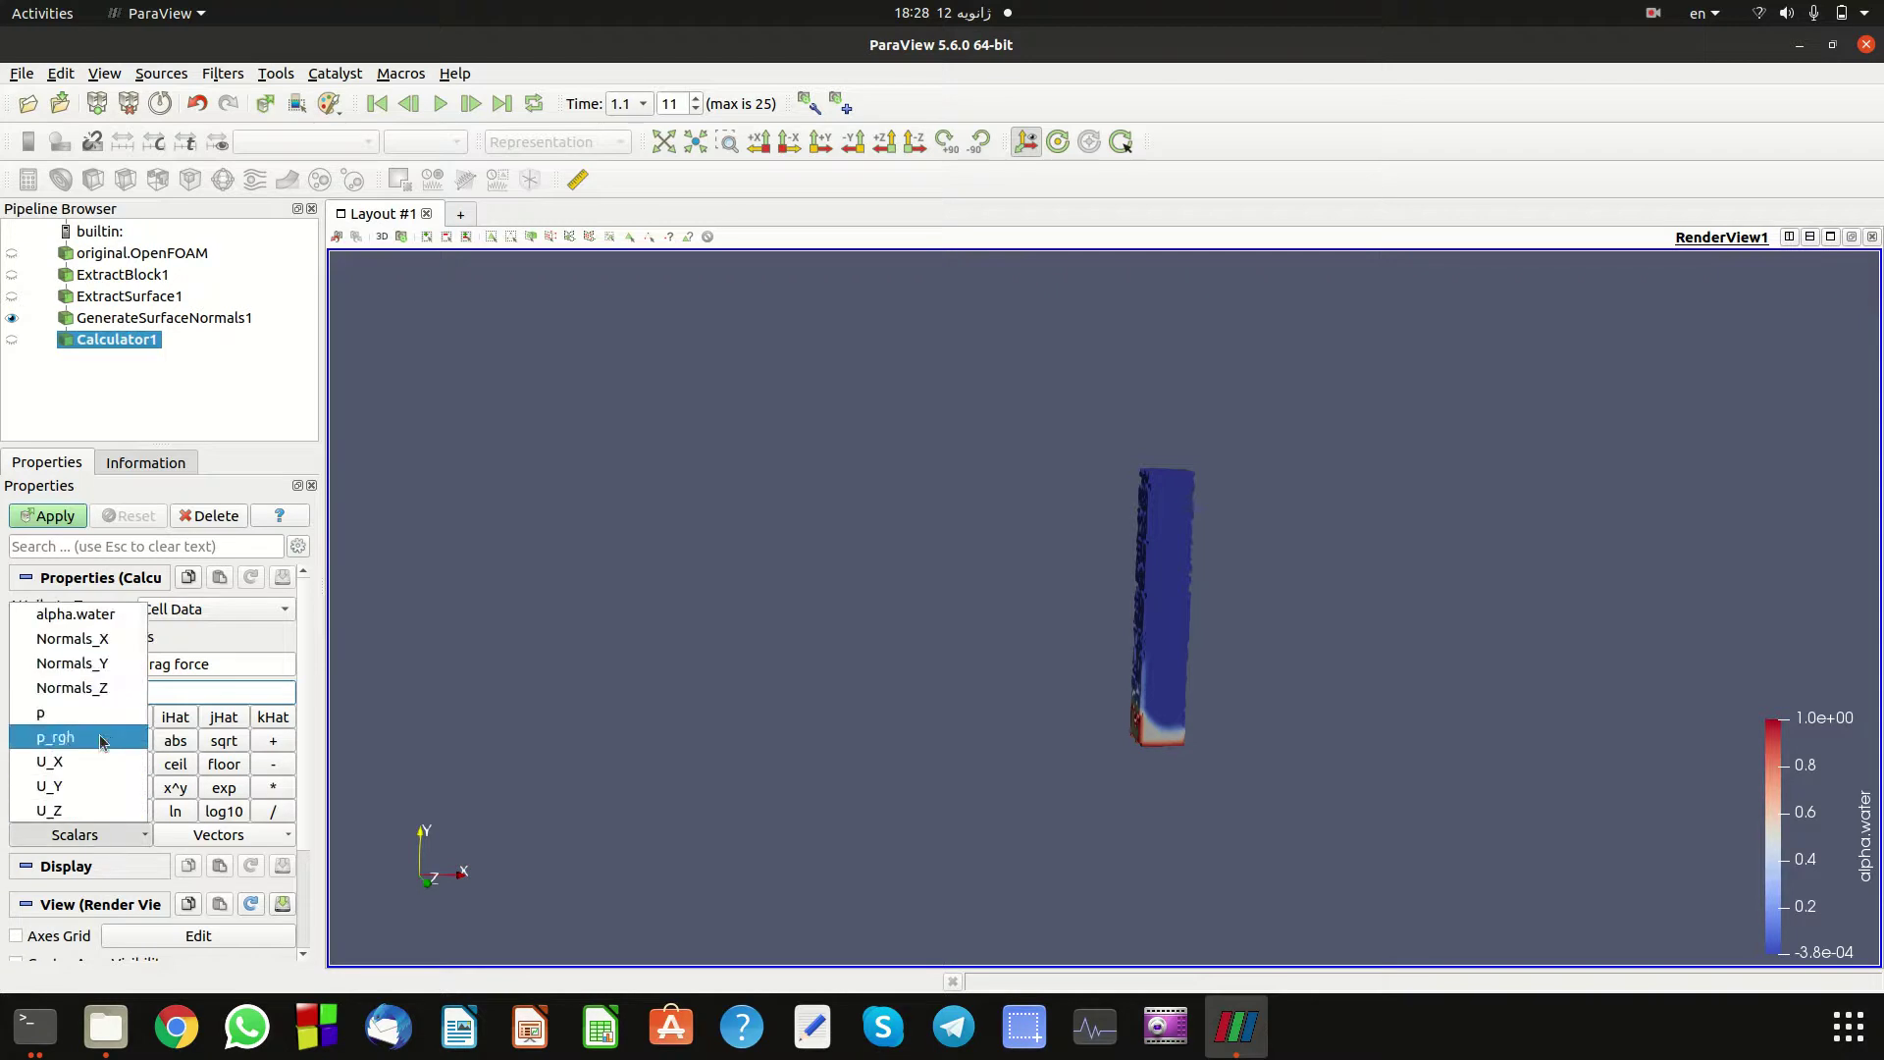
click(89, 640)
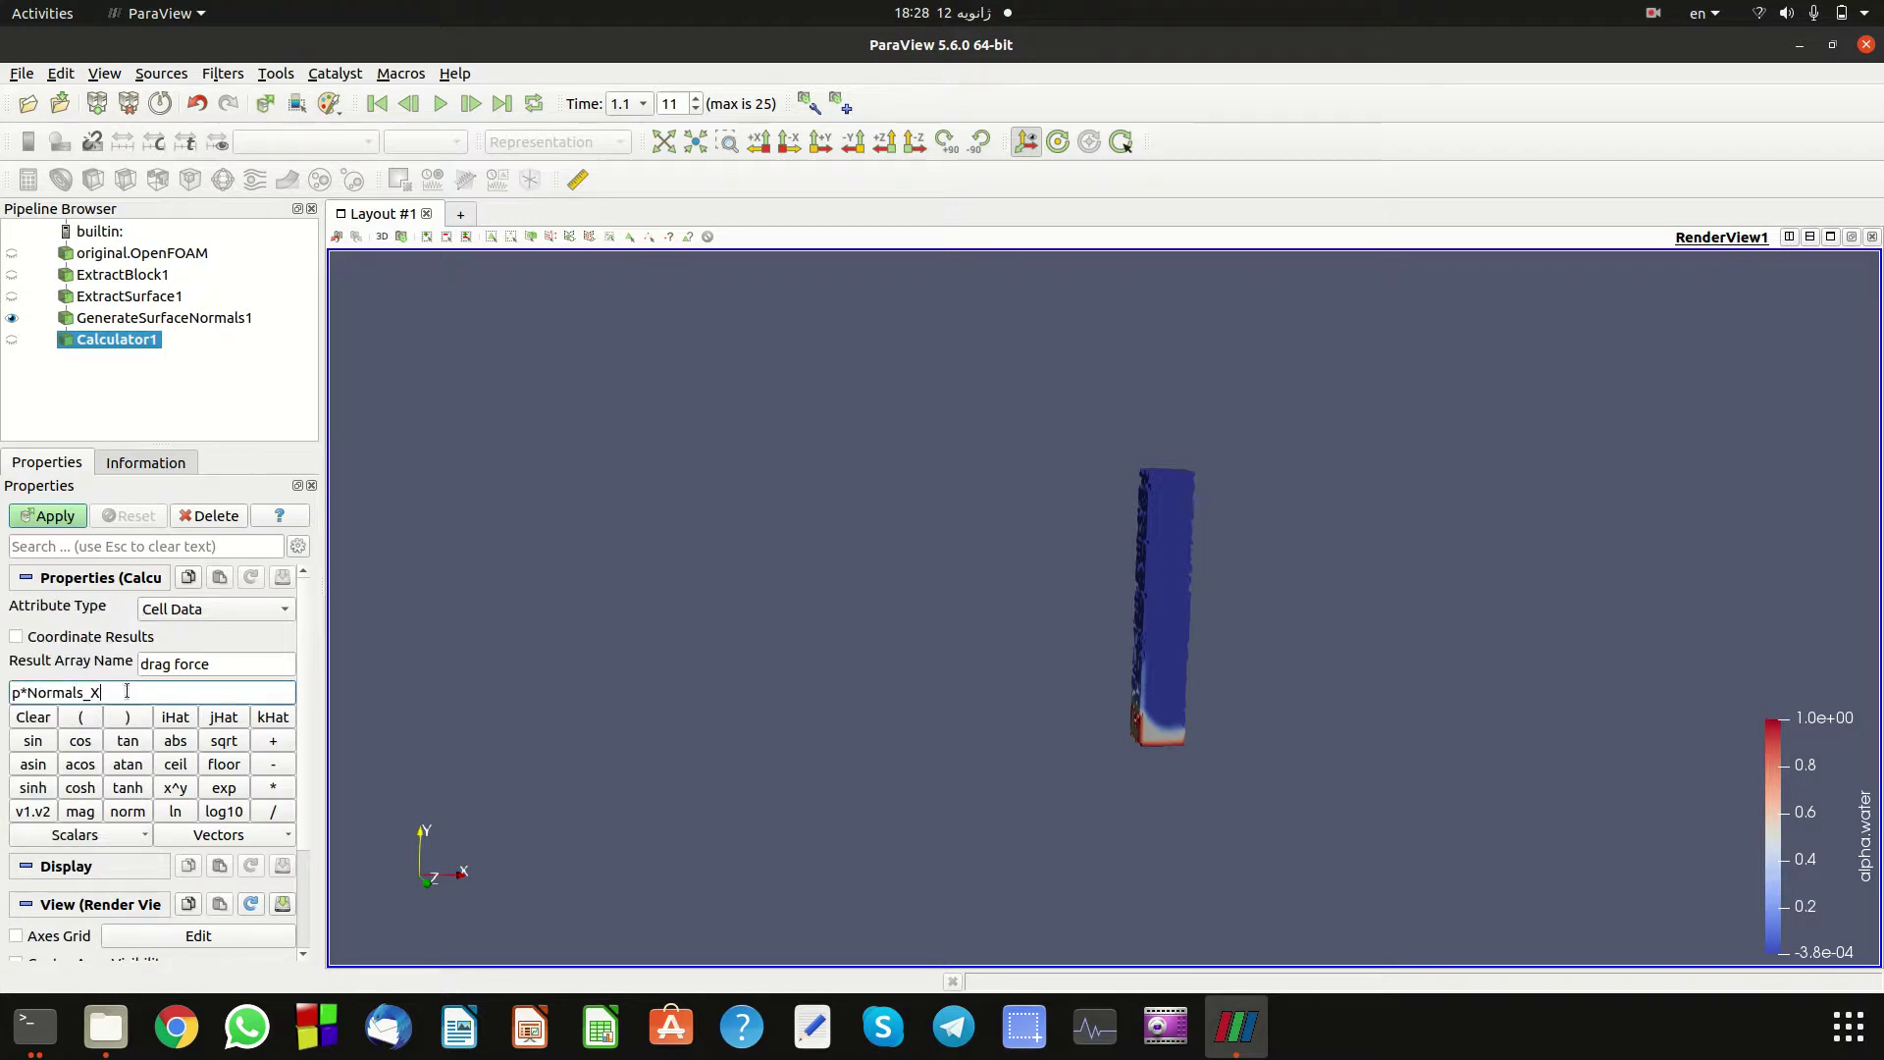
click(62, 514)
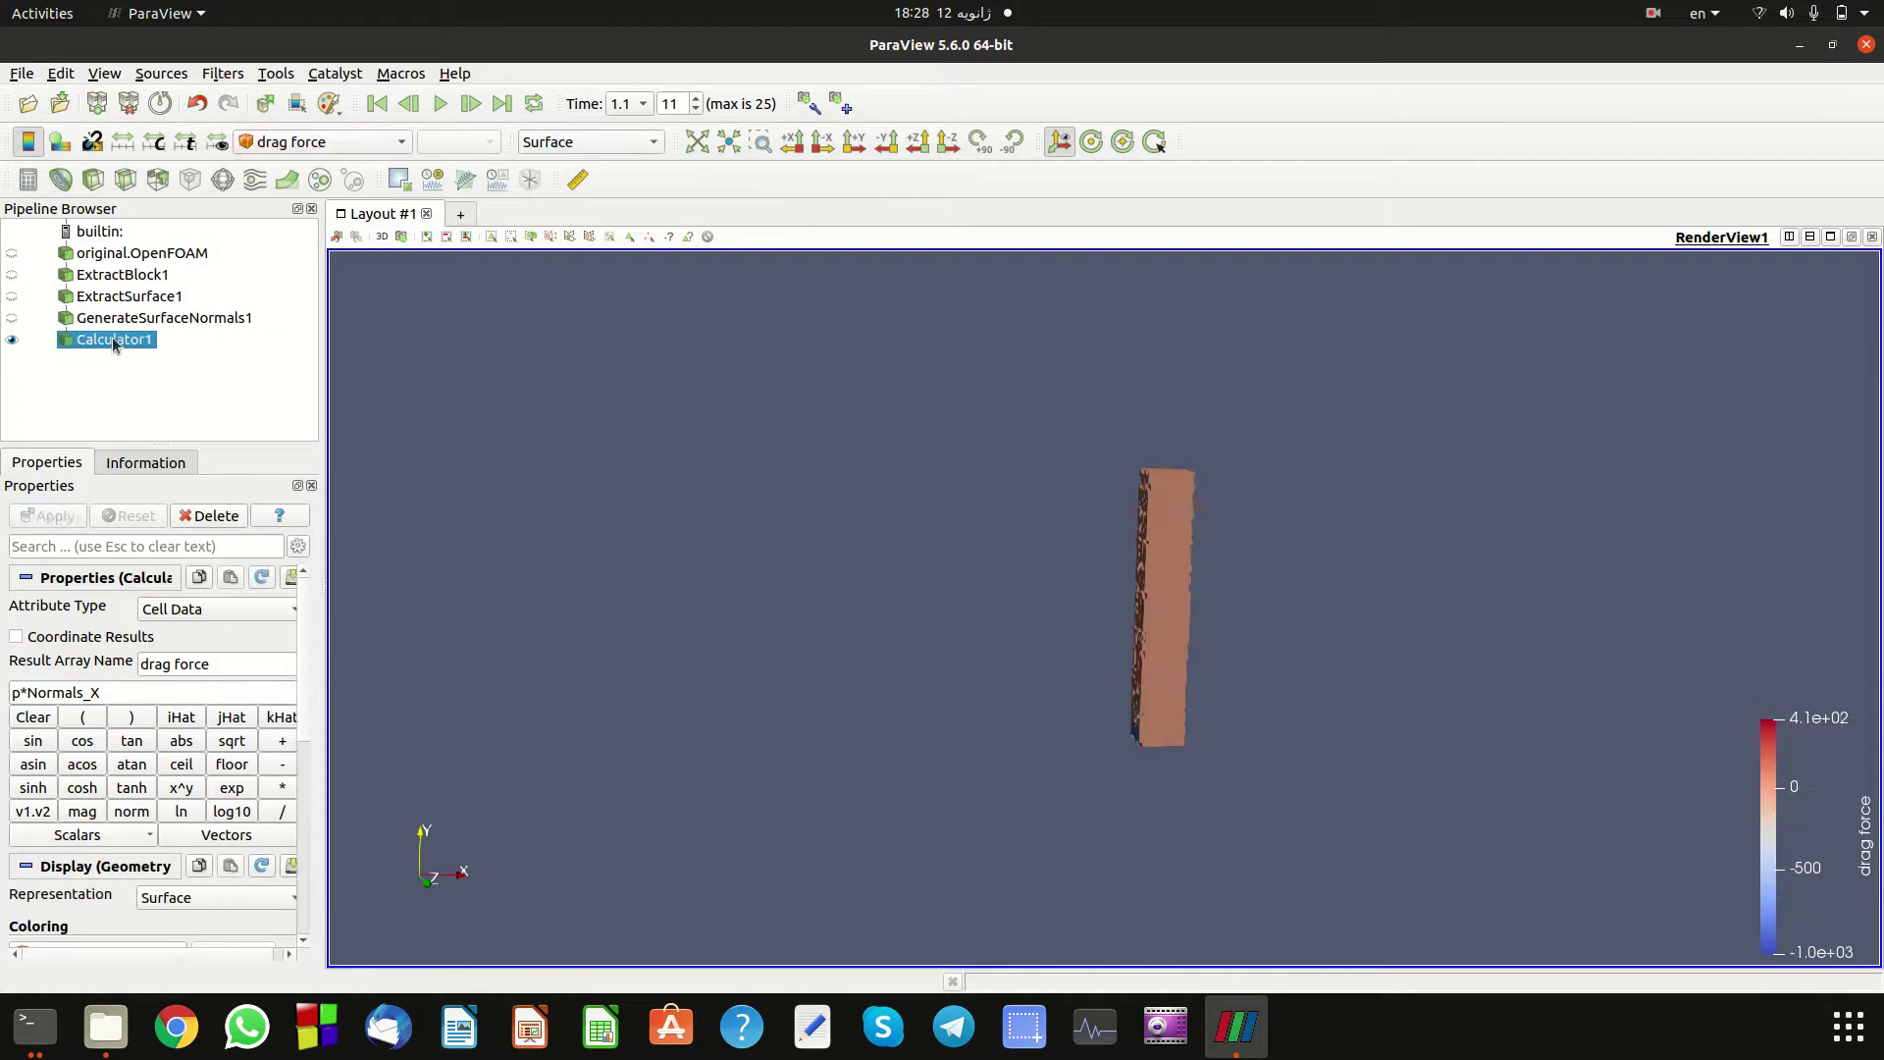
Rename the Calculator1 pipeline item as drag force.
key(F2)
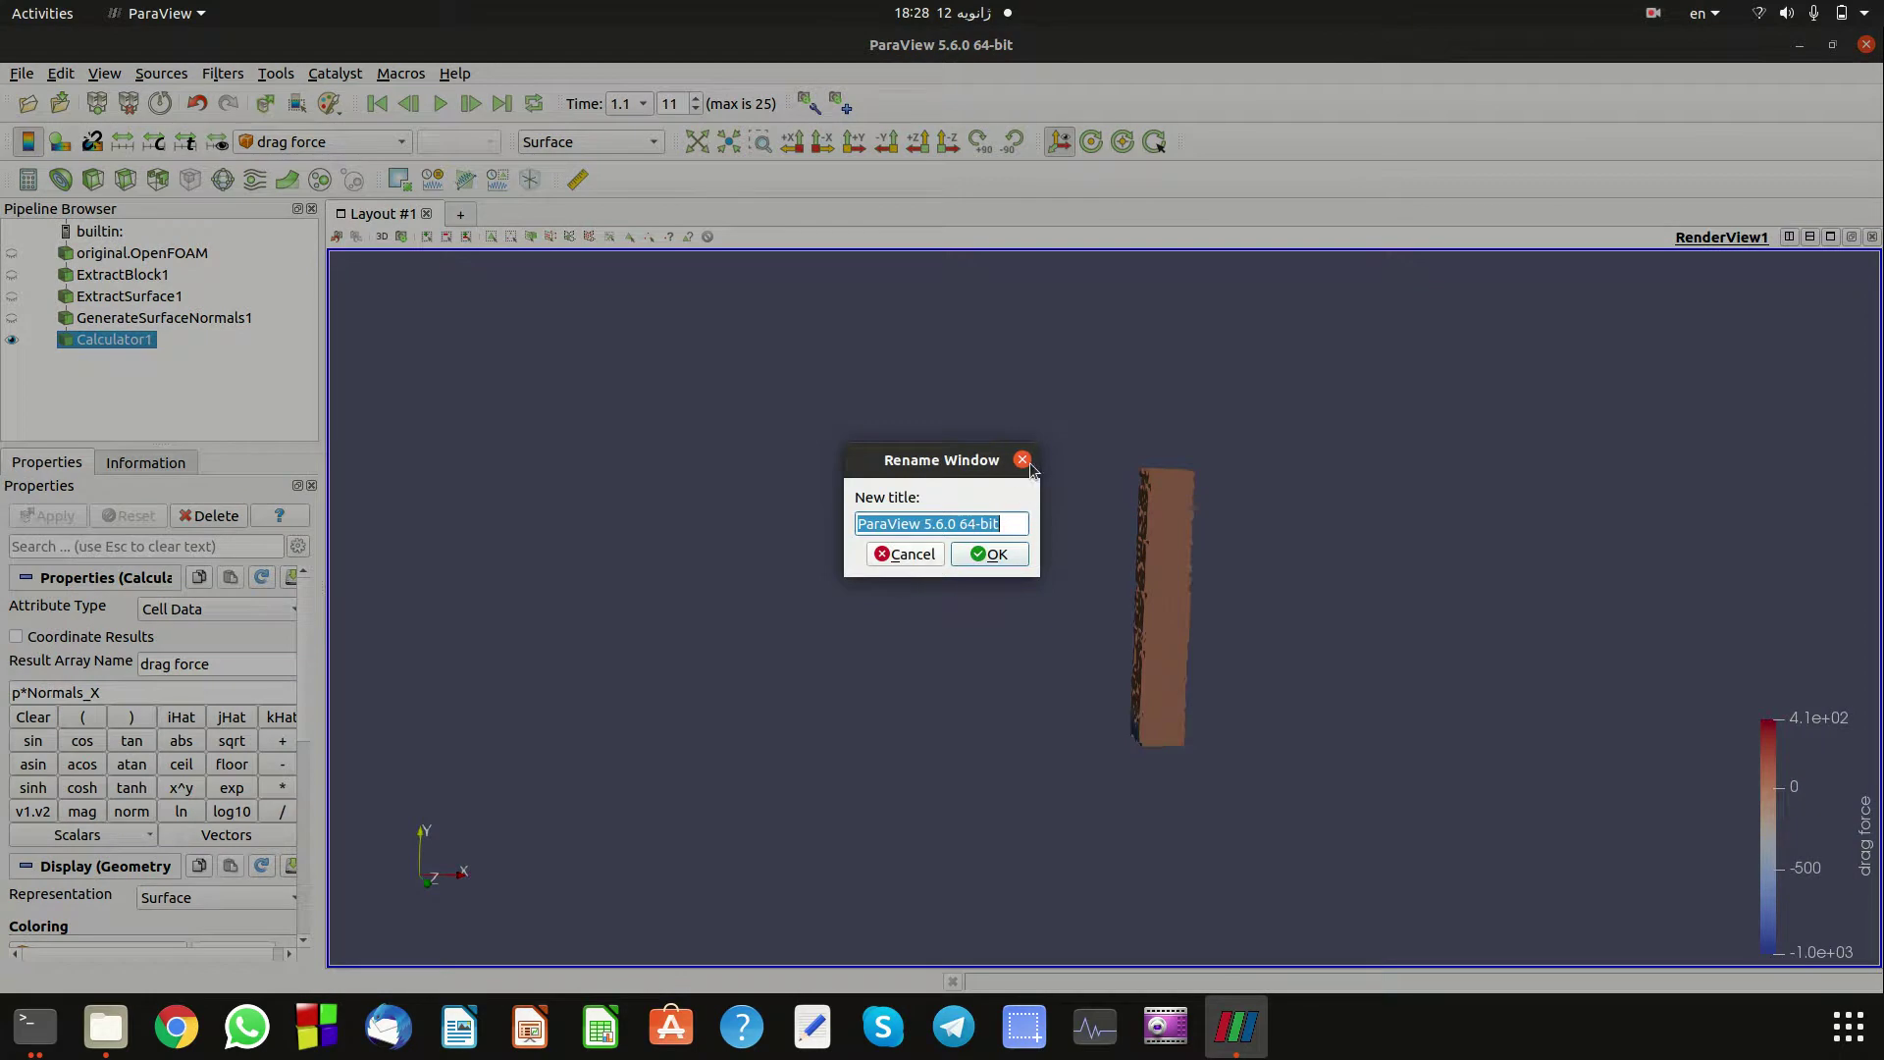
click(1029, 467)
double_click(132, 339)
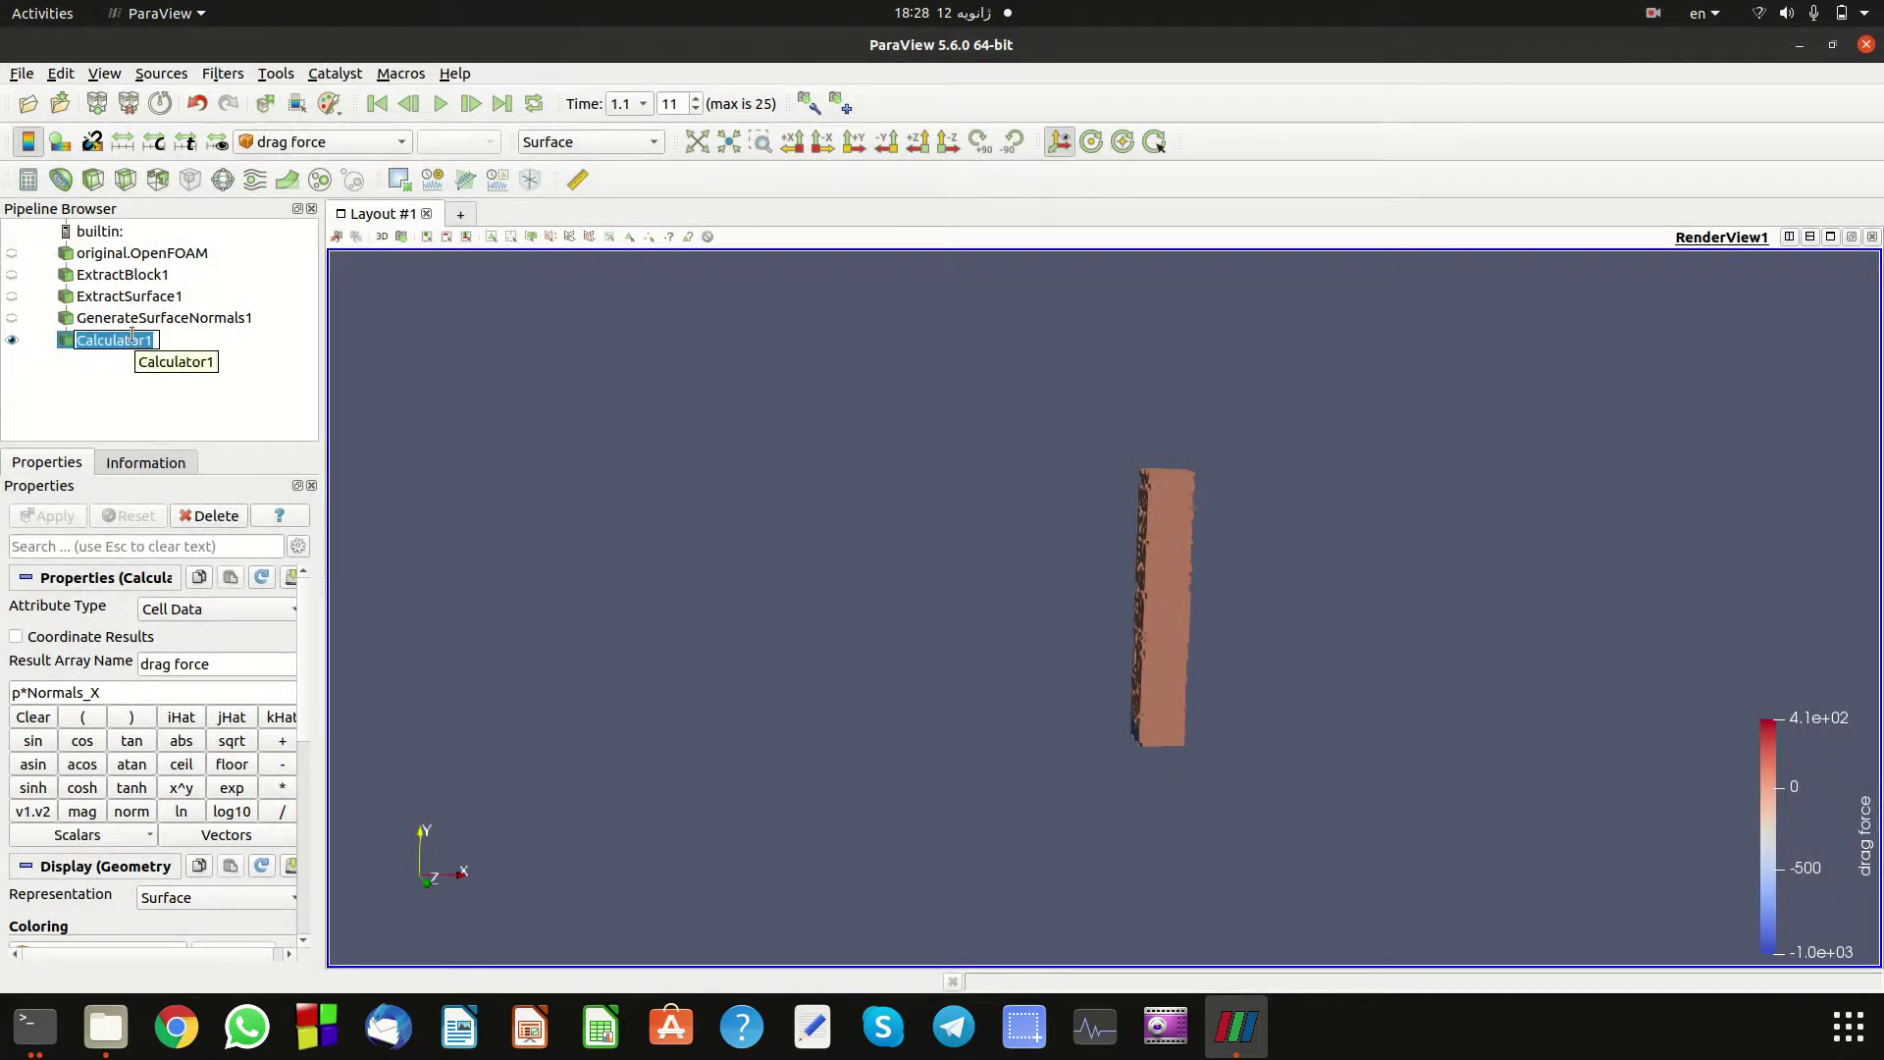
text(drag force)
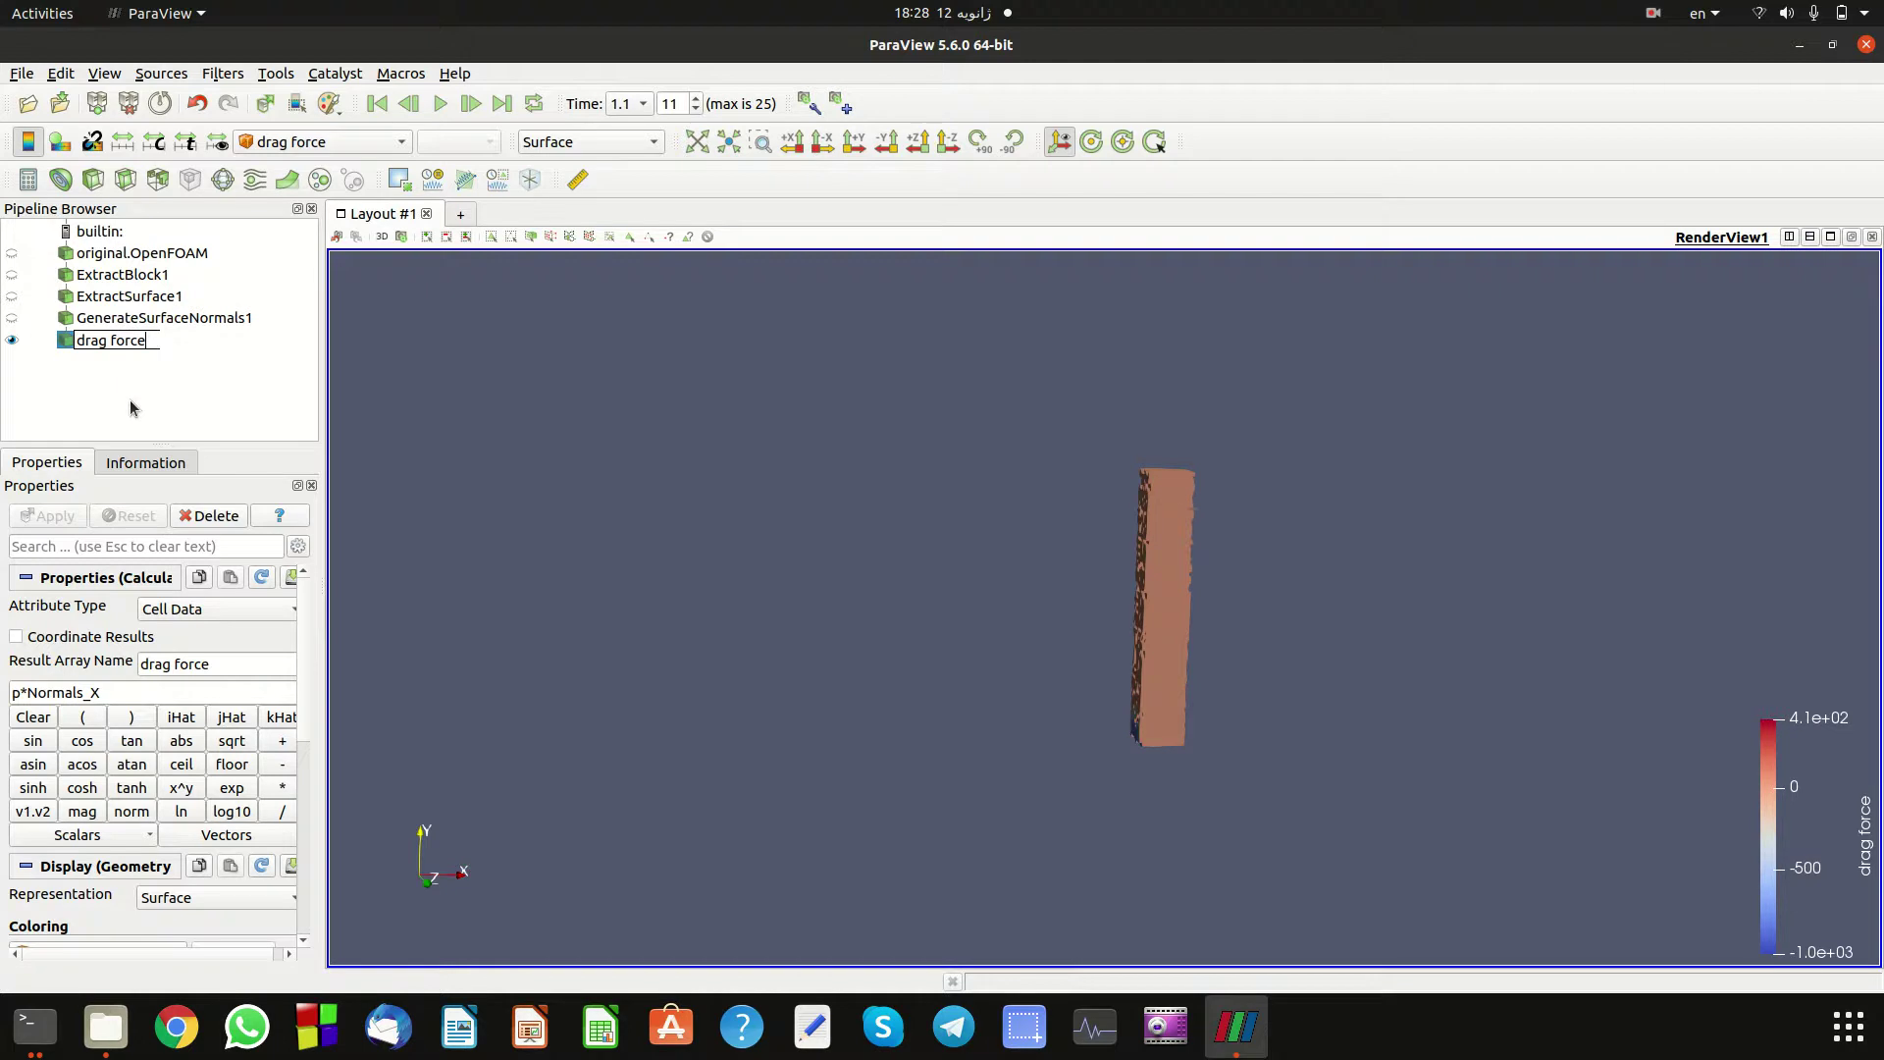
key(Return)
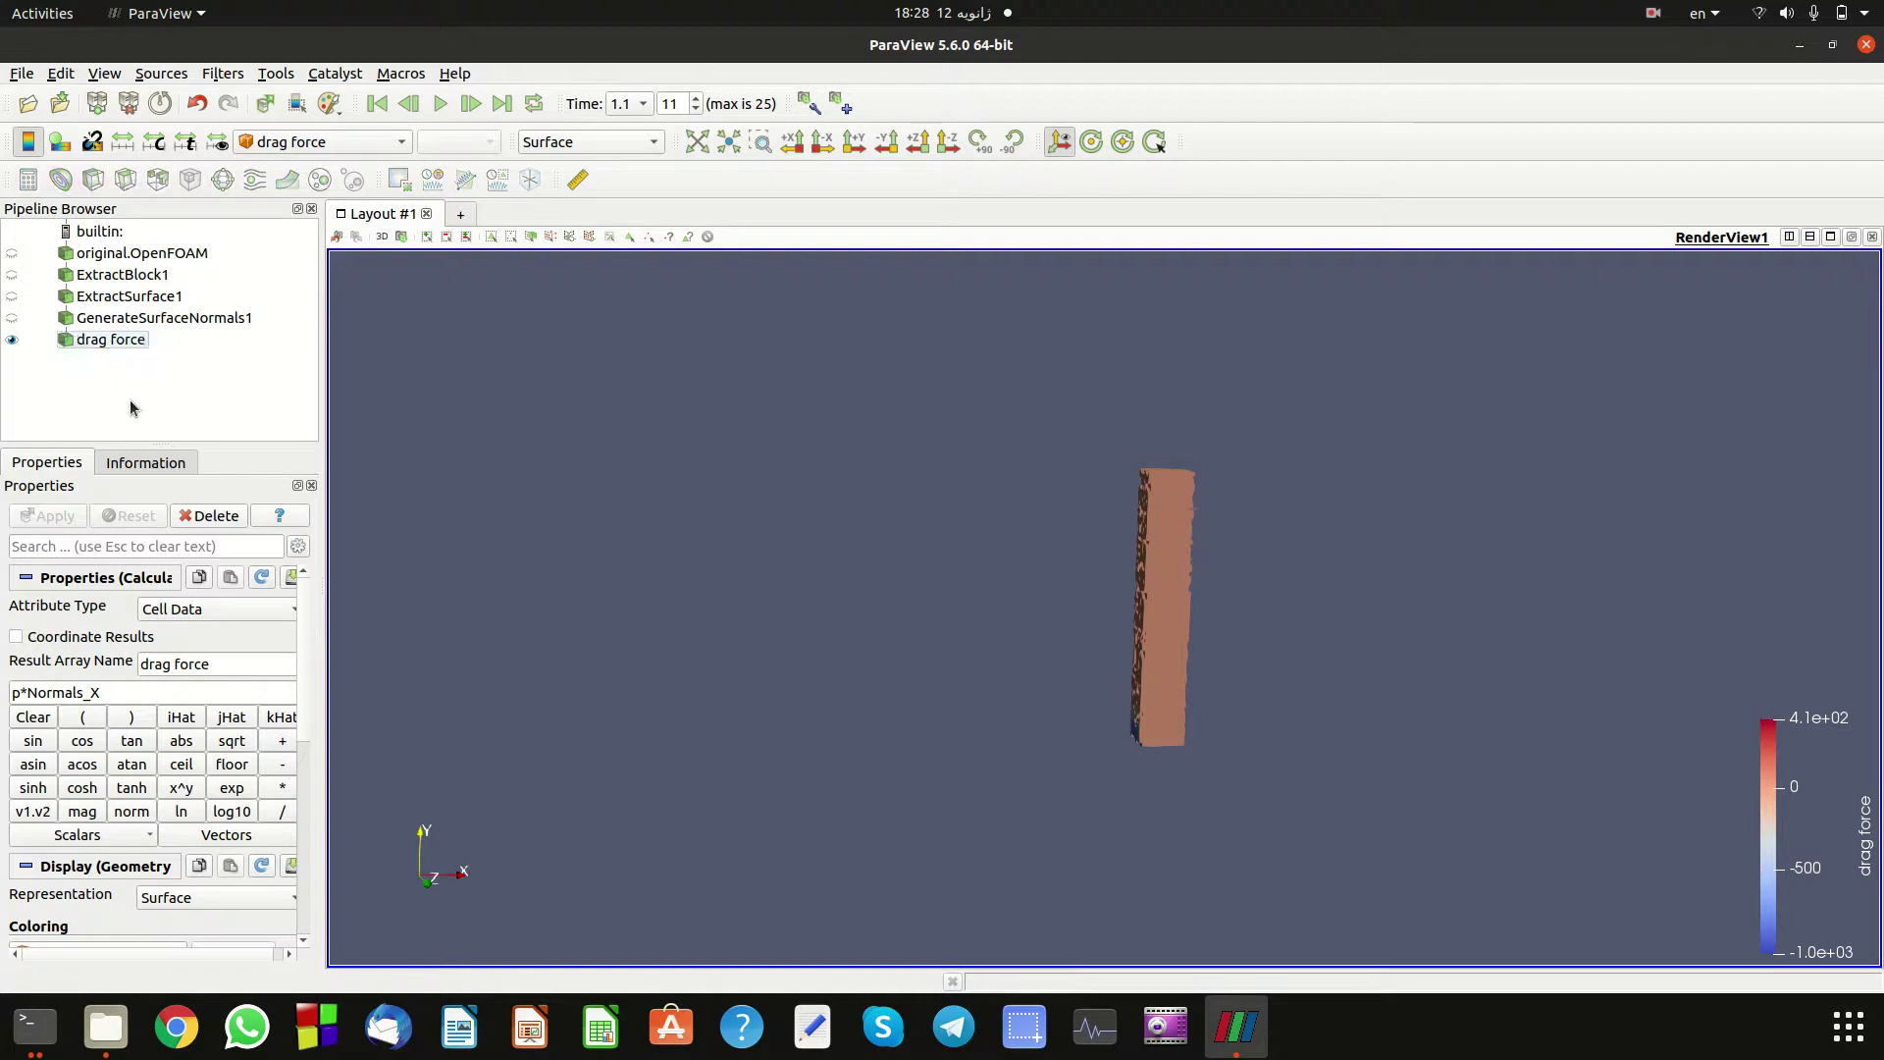
scroll(299, 628, down, 1)
scroll(299, 628, up, 1)
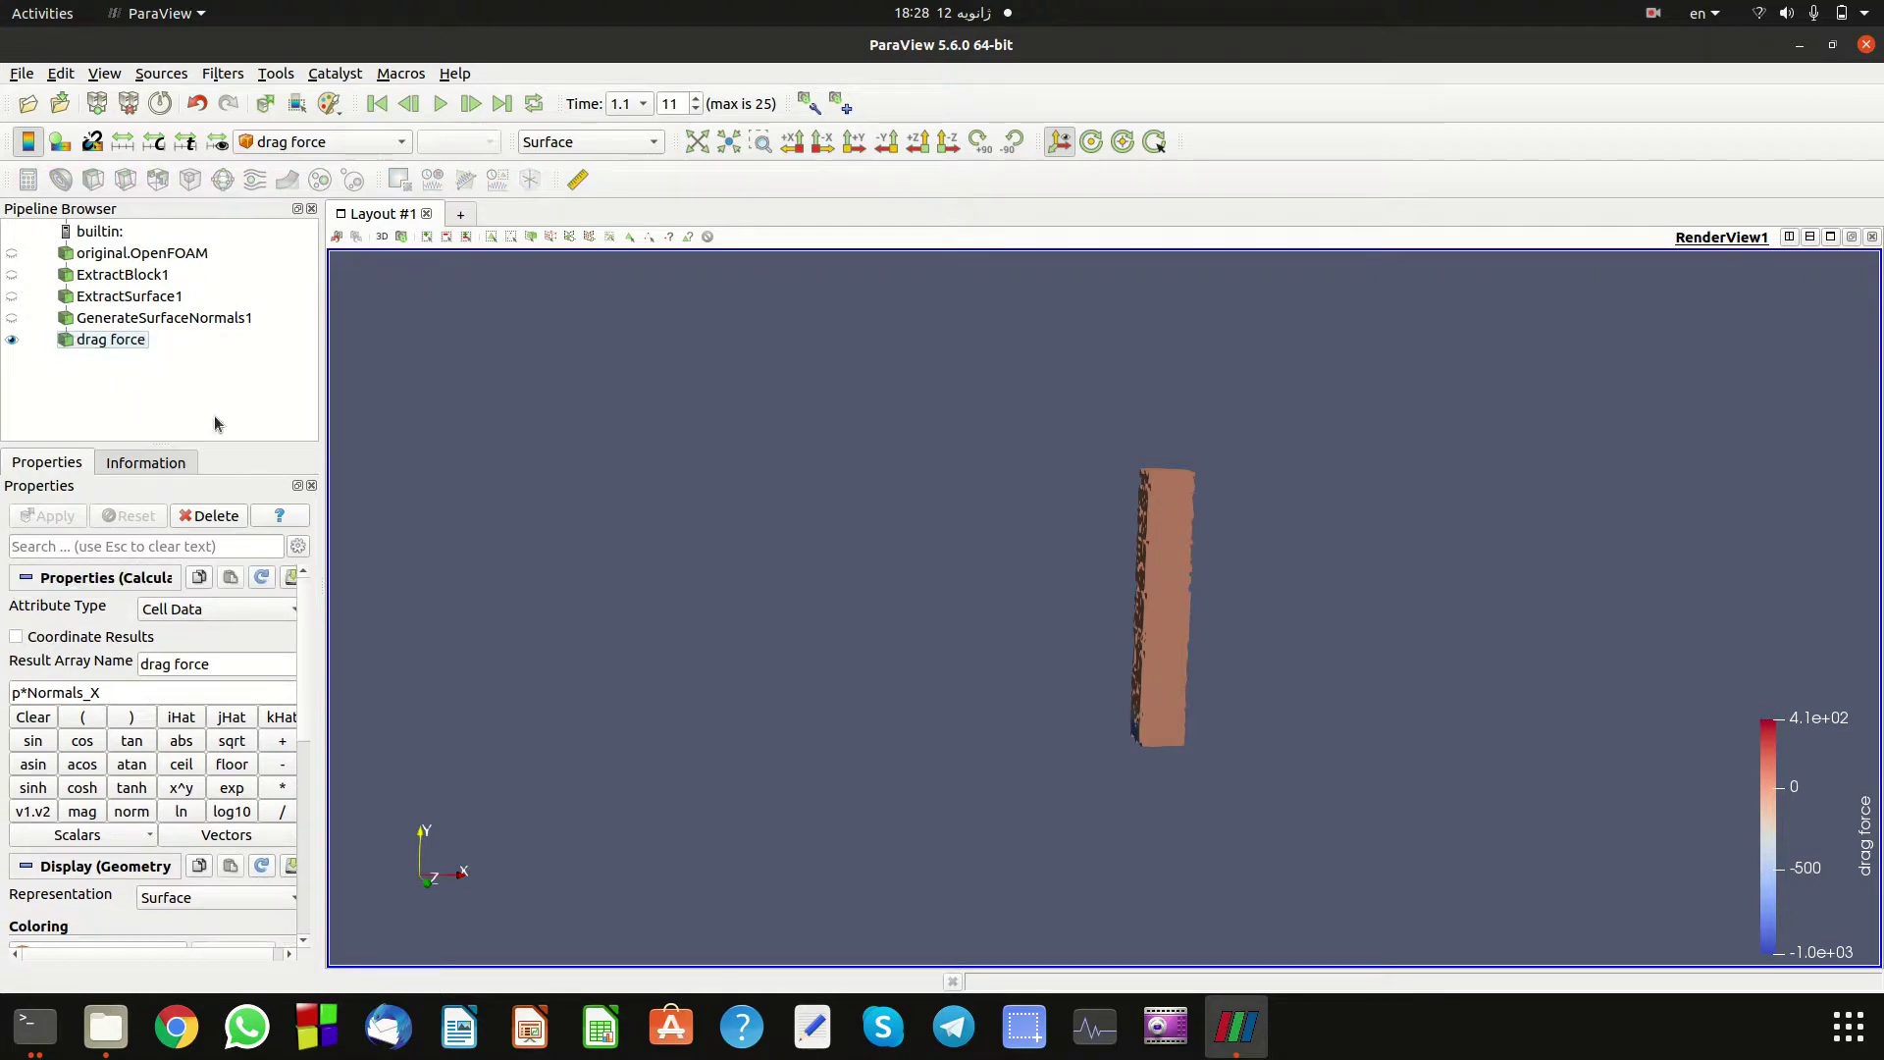
Add a second Calculator to GenerateSurfaceNormals1, working on Cell Data with the result array named lift force.
click(165, 320)
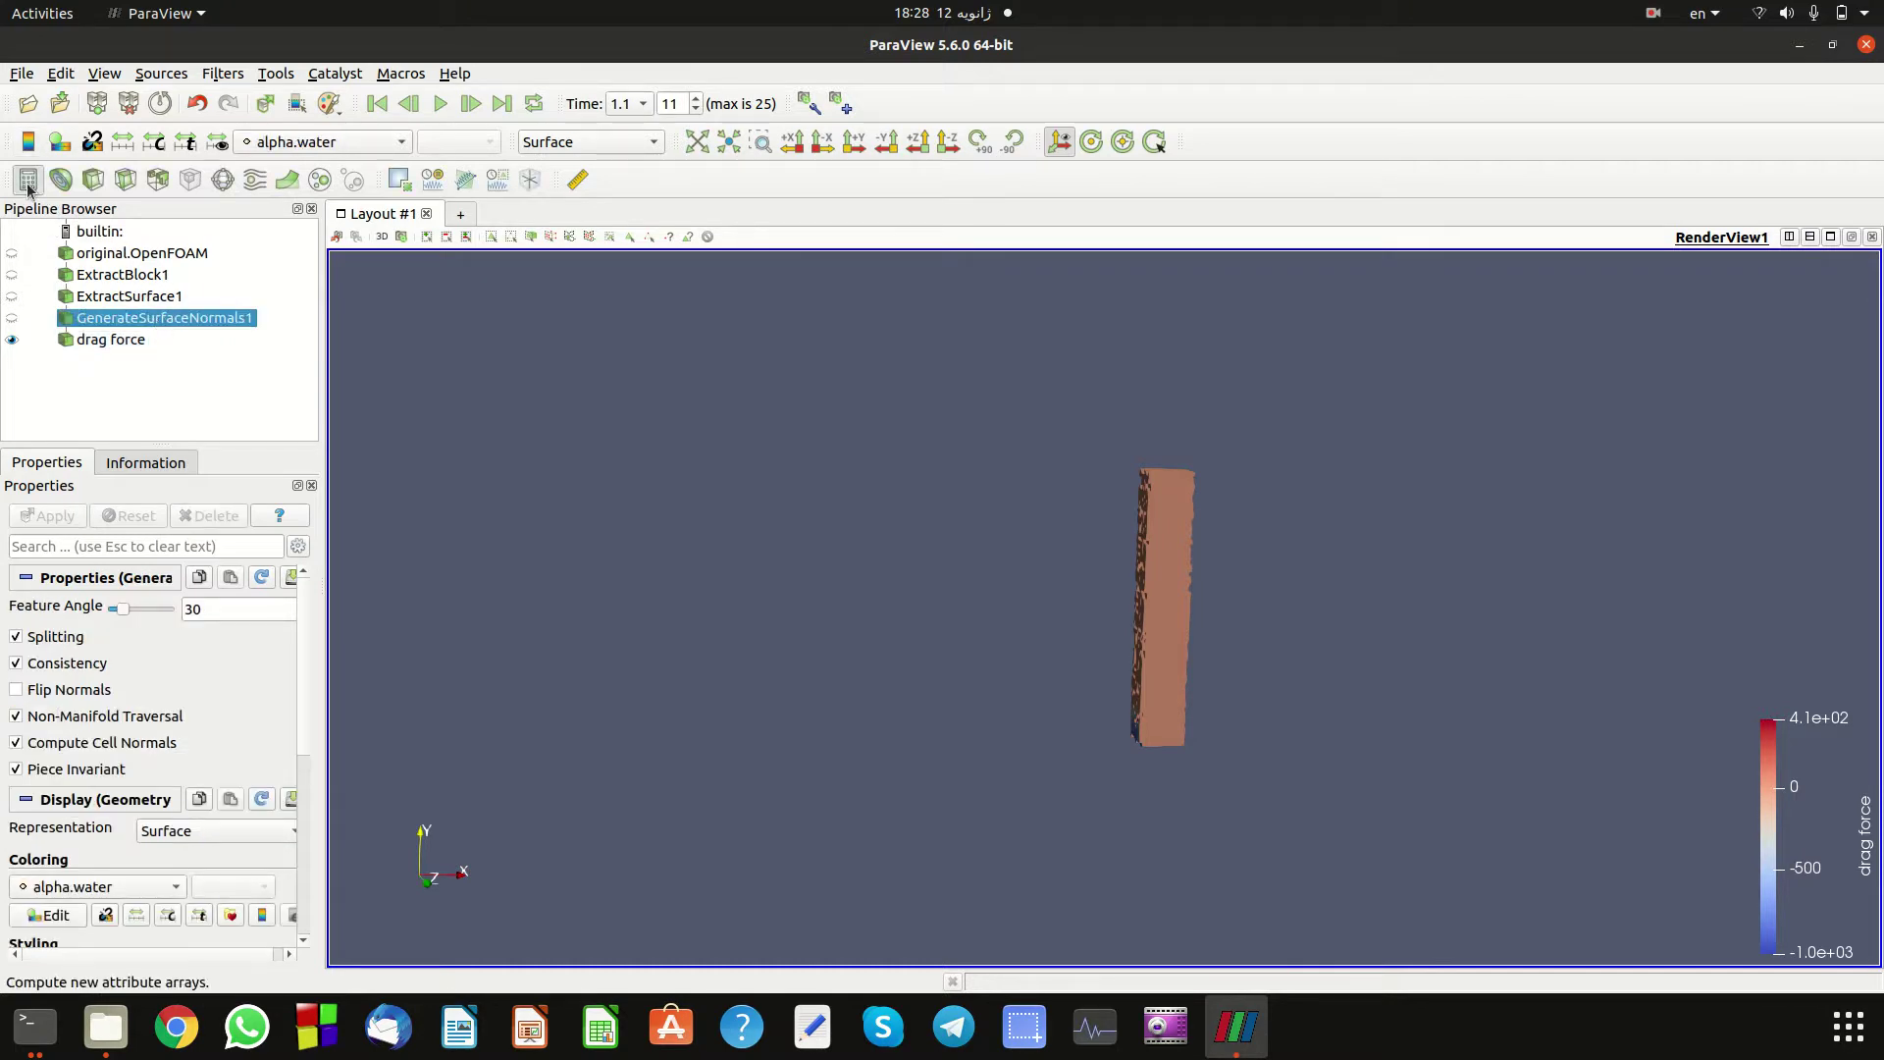
click(28, 178)
click(205, 610)
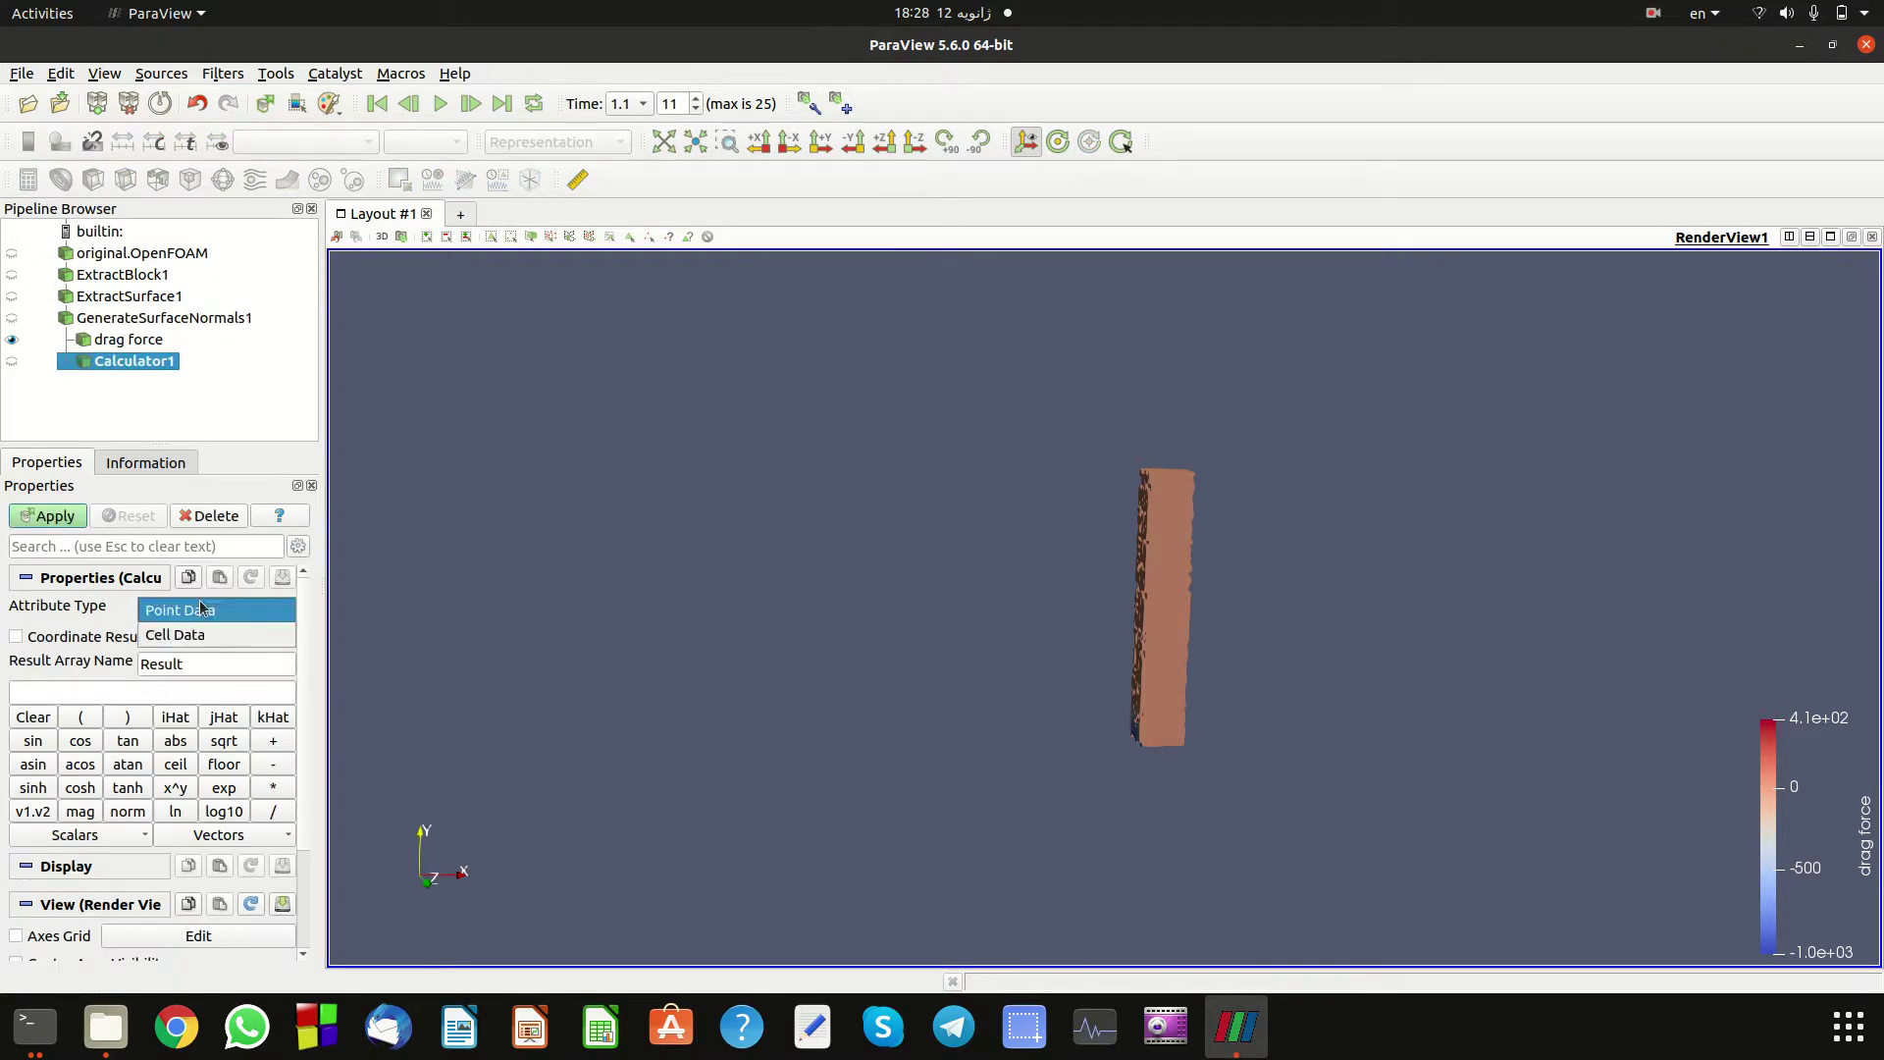
click(181, 639)
double_click(173, 667)
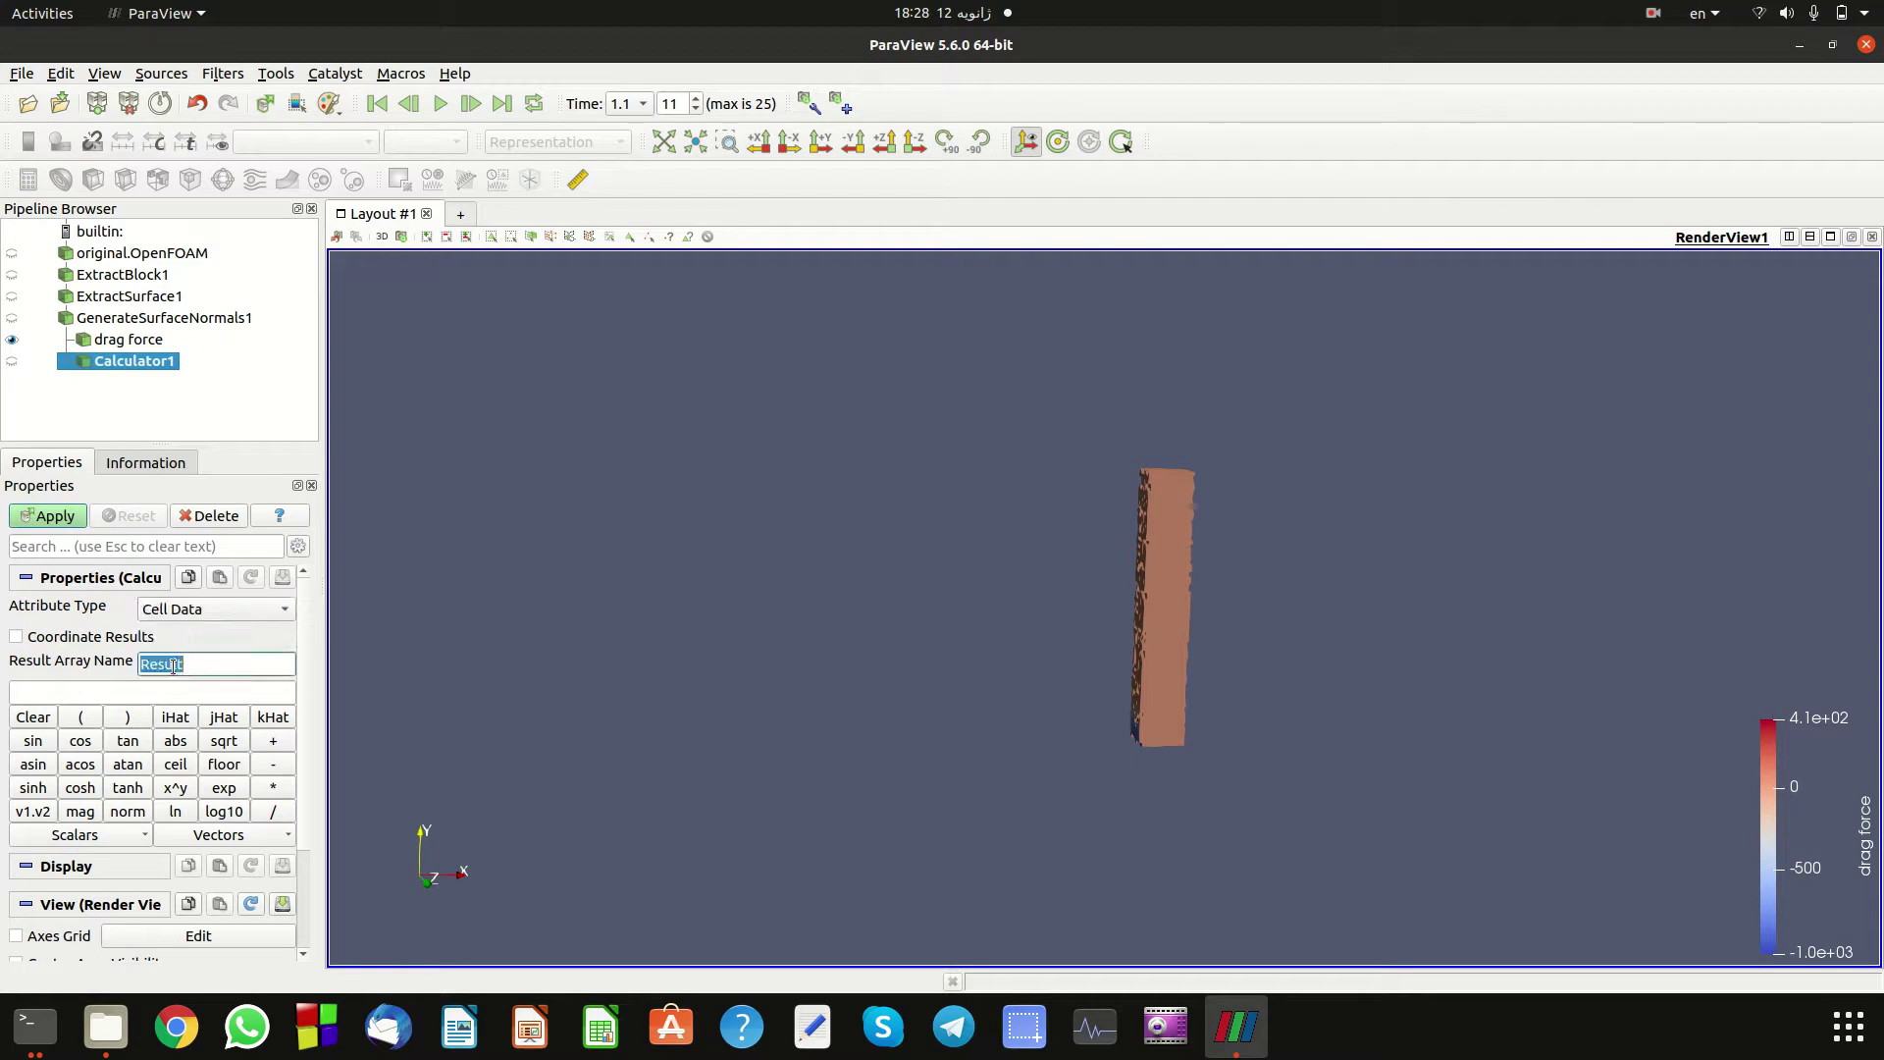
text(lift force)
Set the lift force calculator's expression to p*Normals_Y and apply it.
click(94, 684)
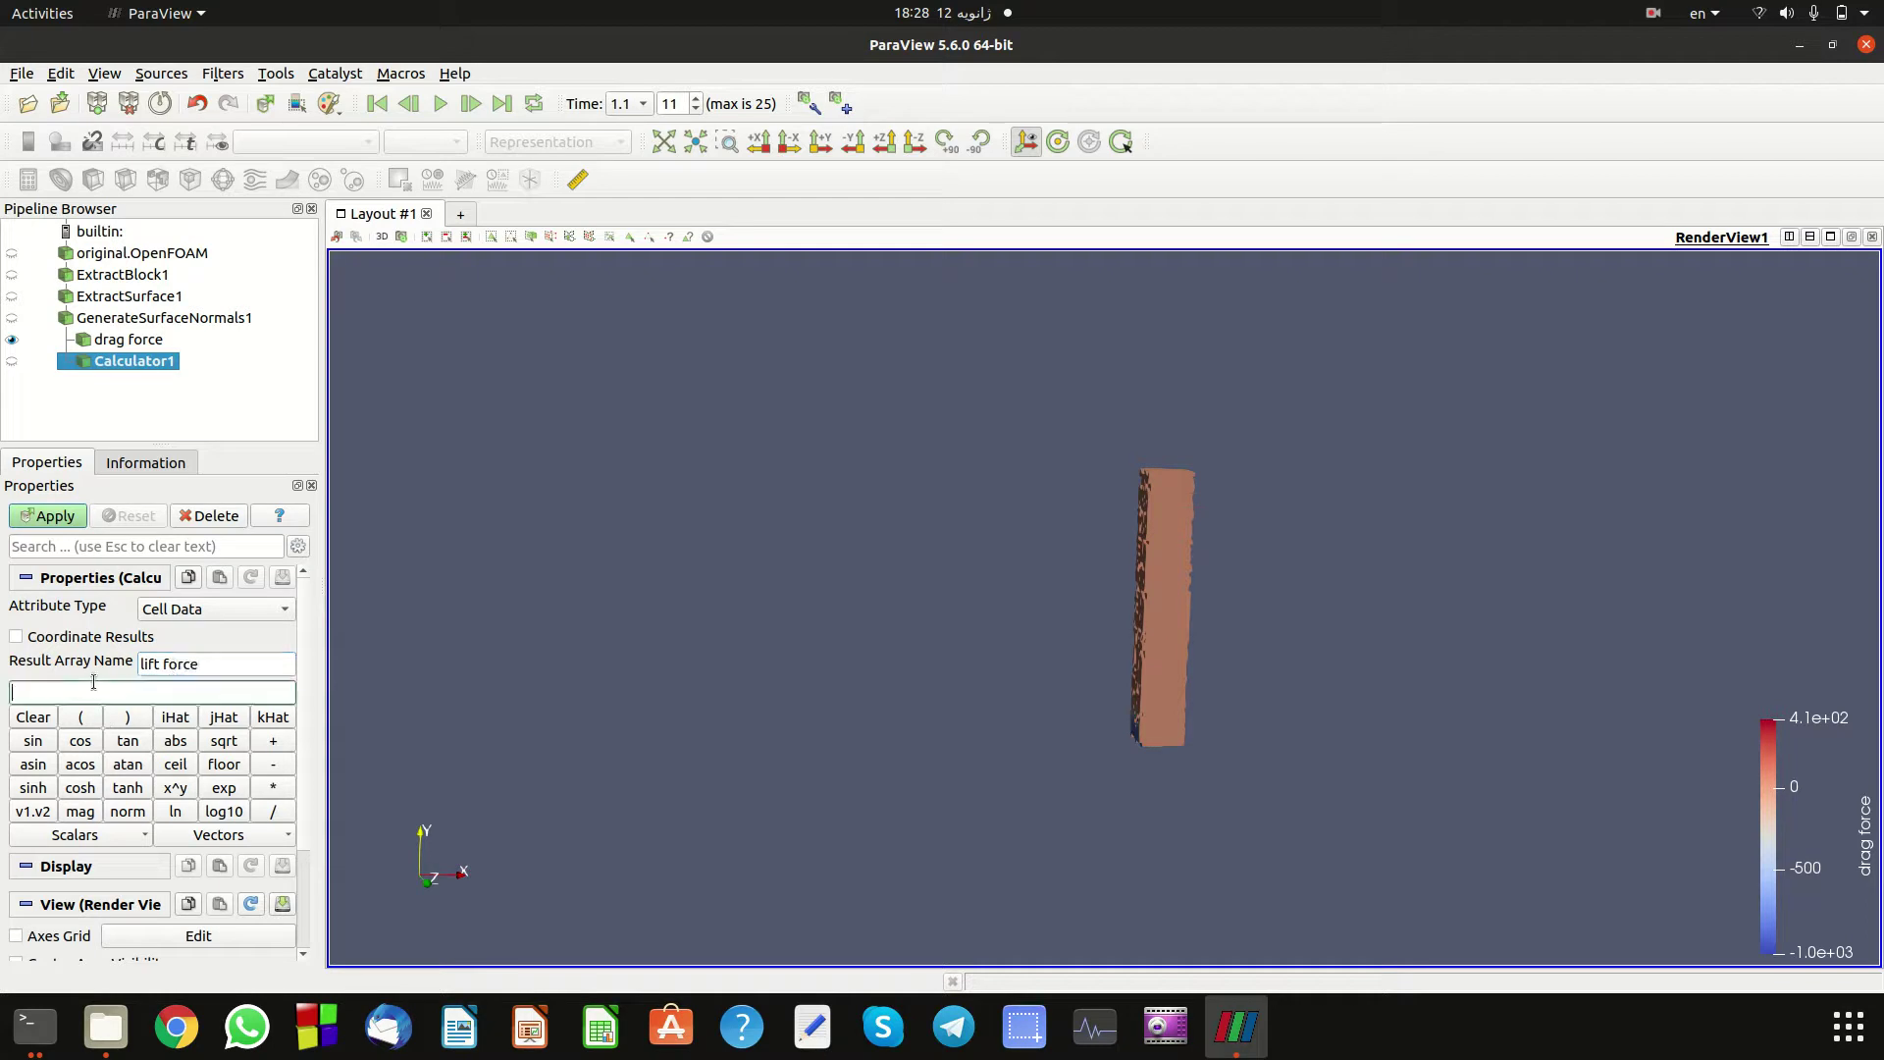
click(73, 836)
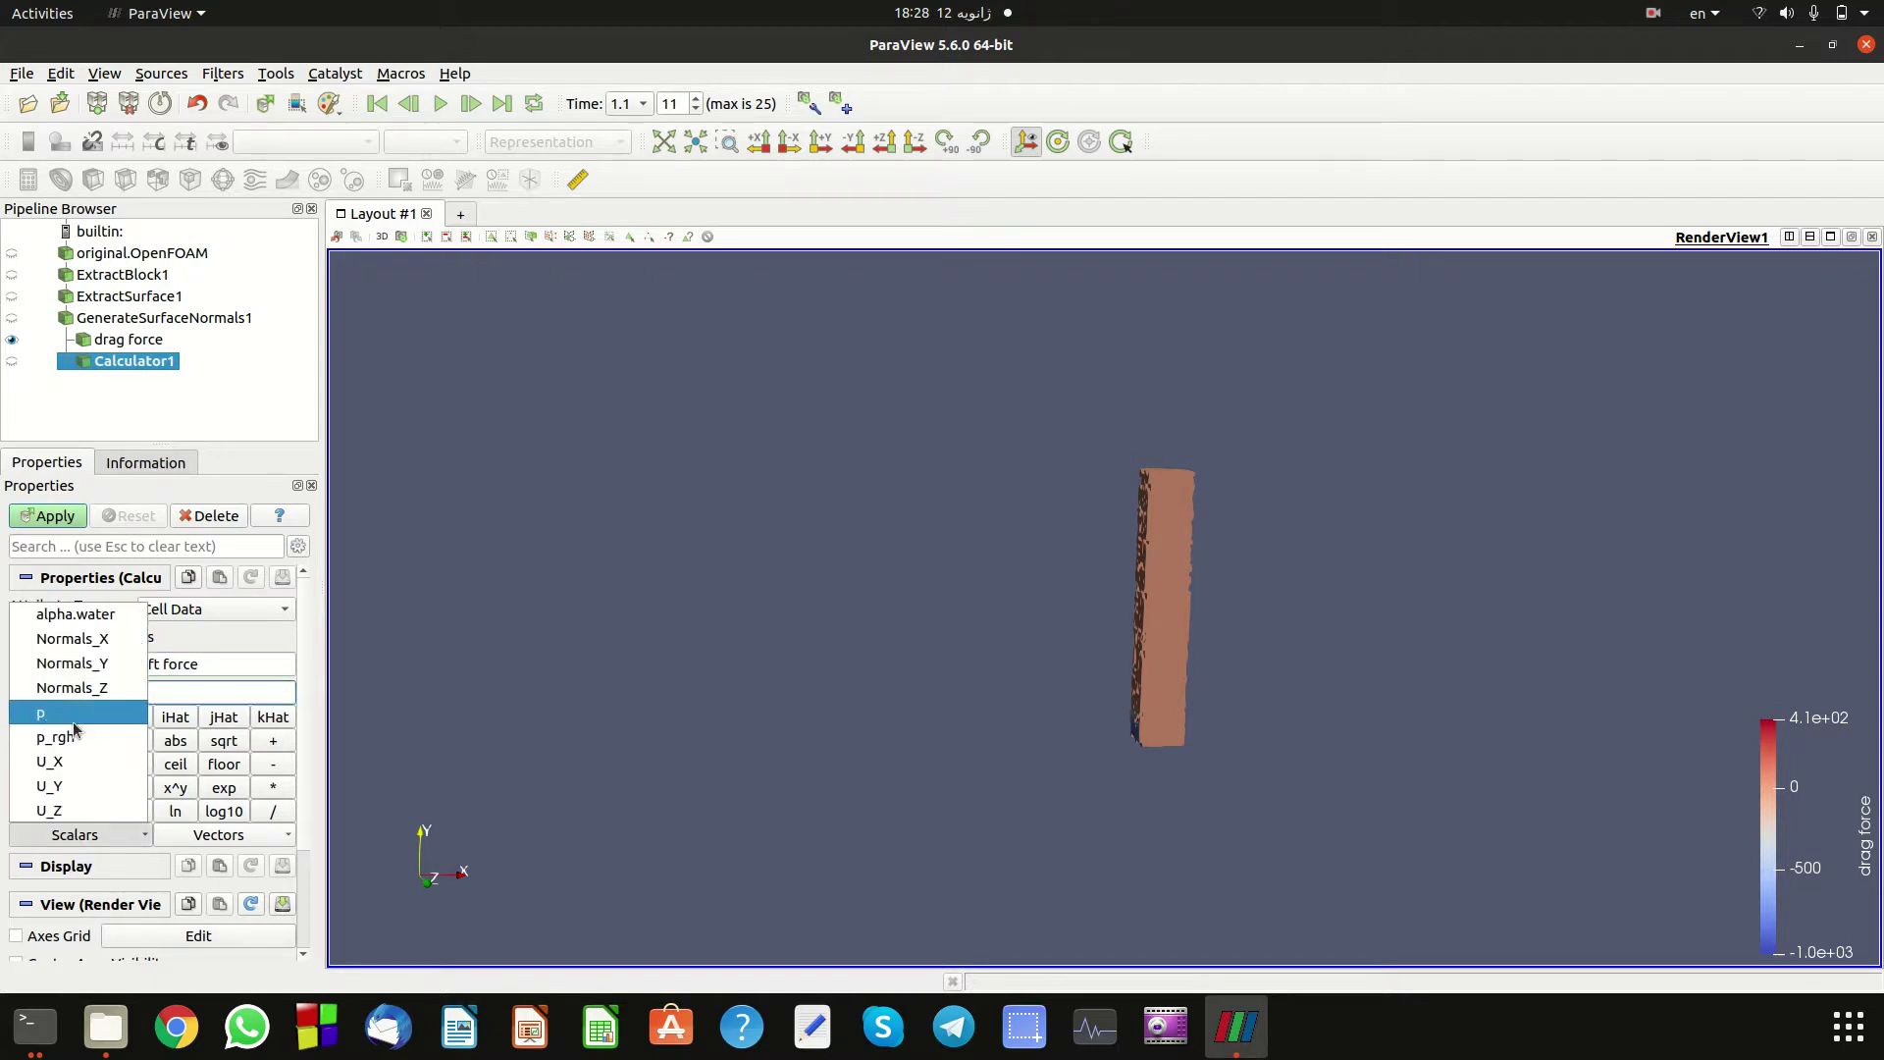
click(74, 721)
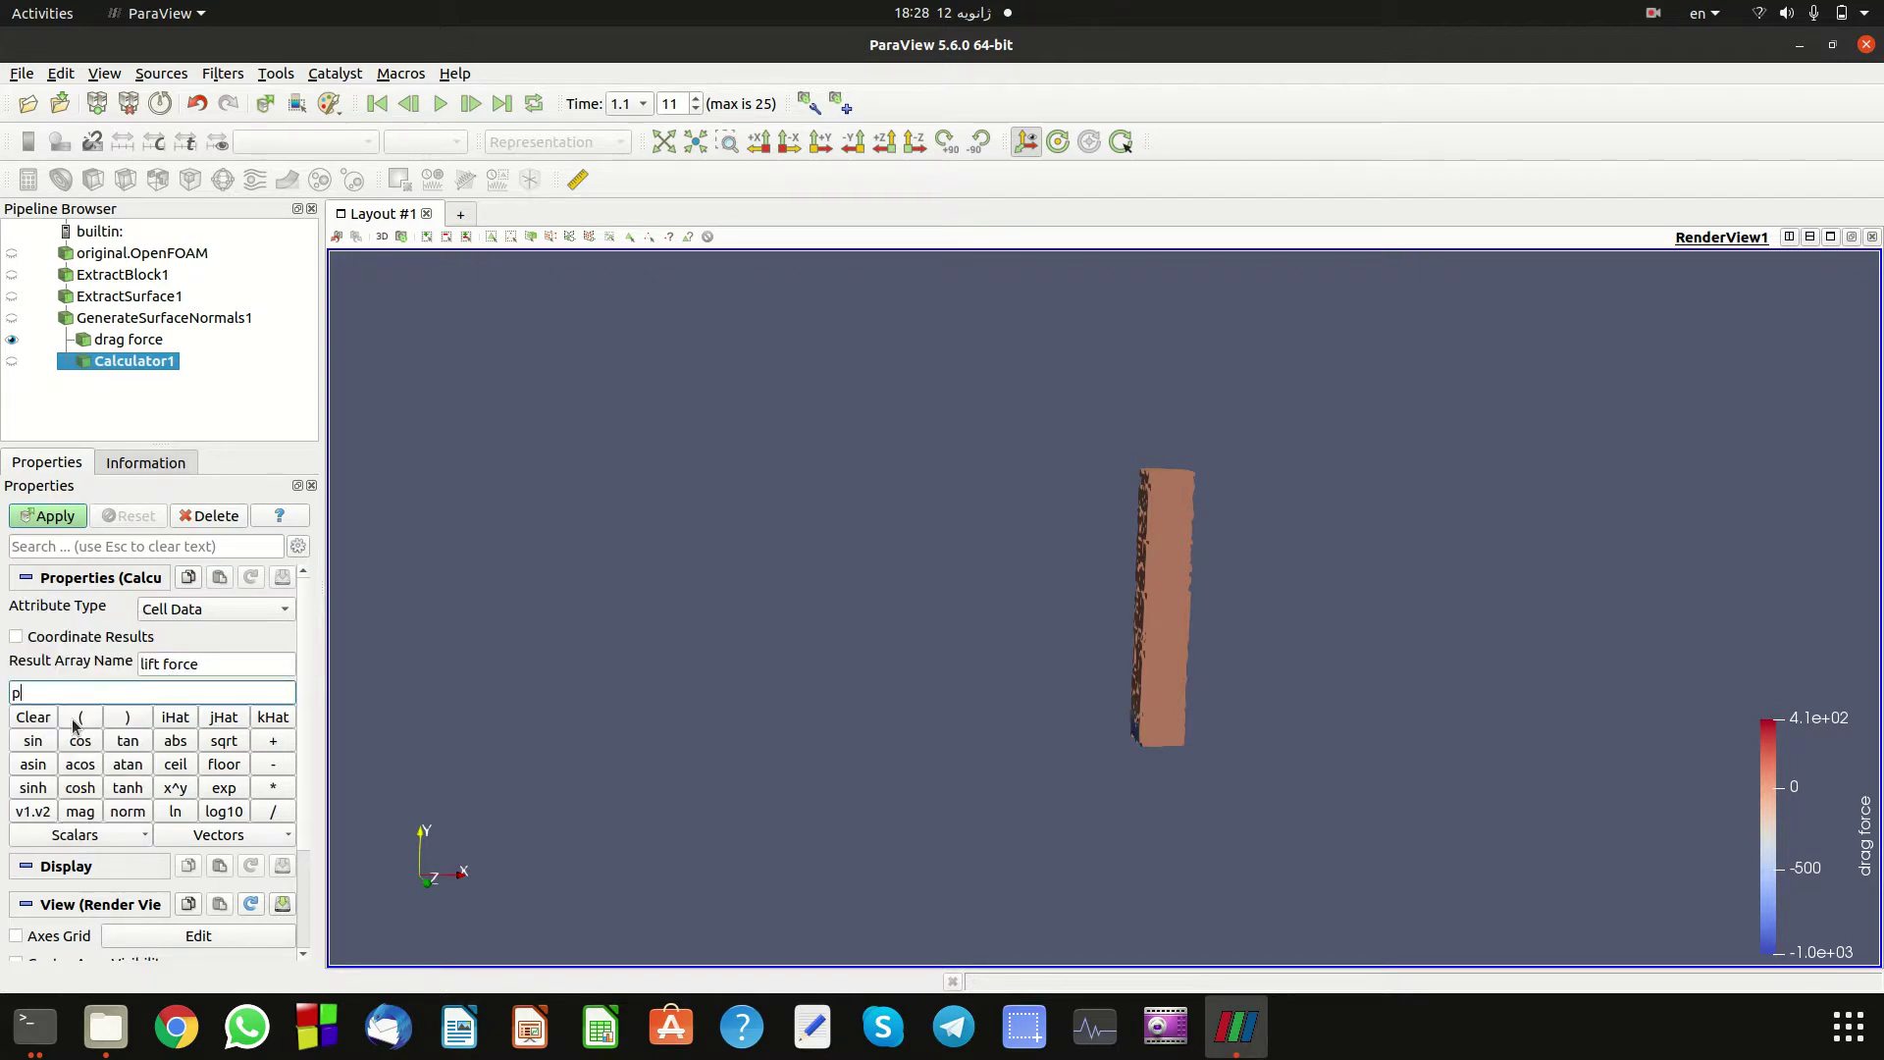
click(86, 833)
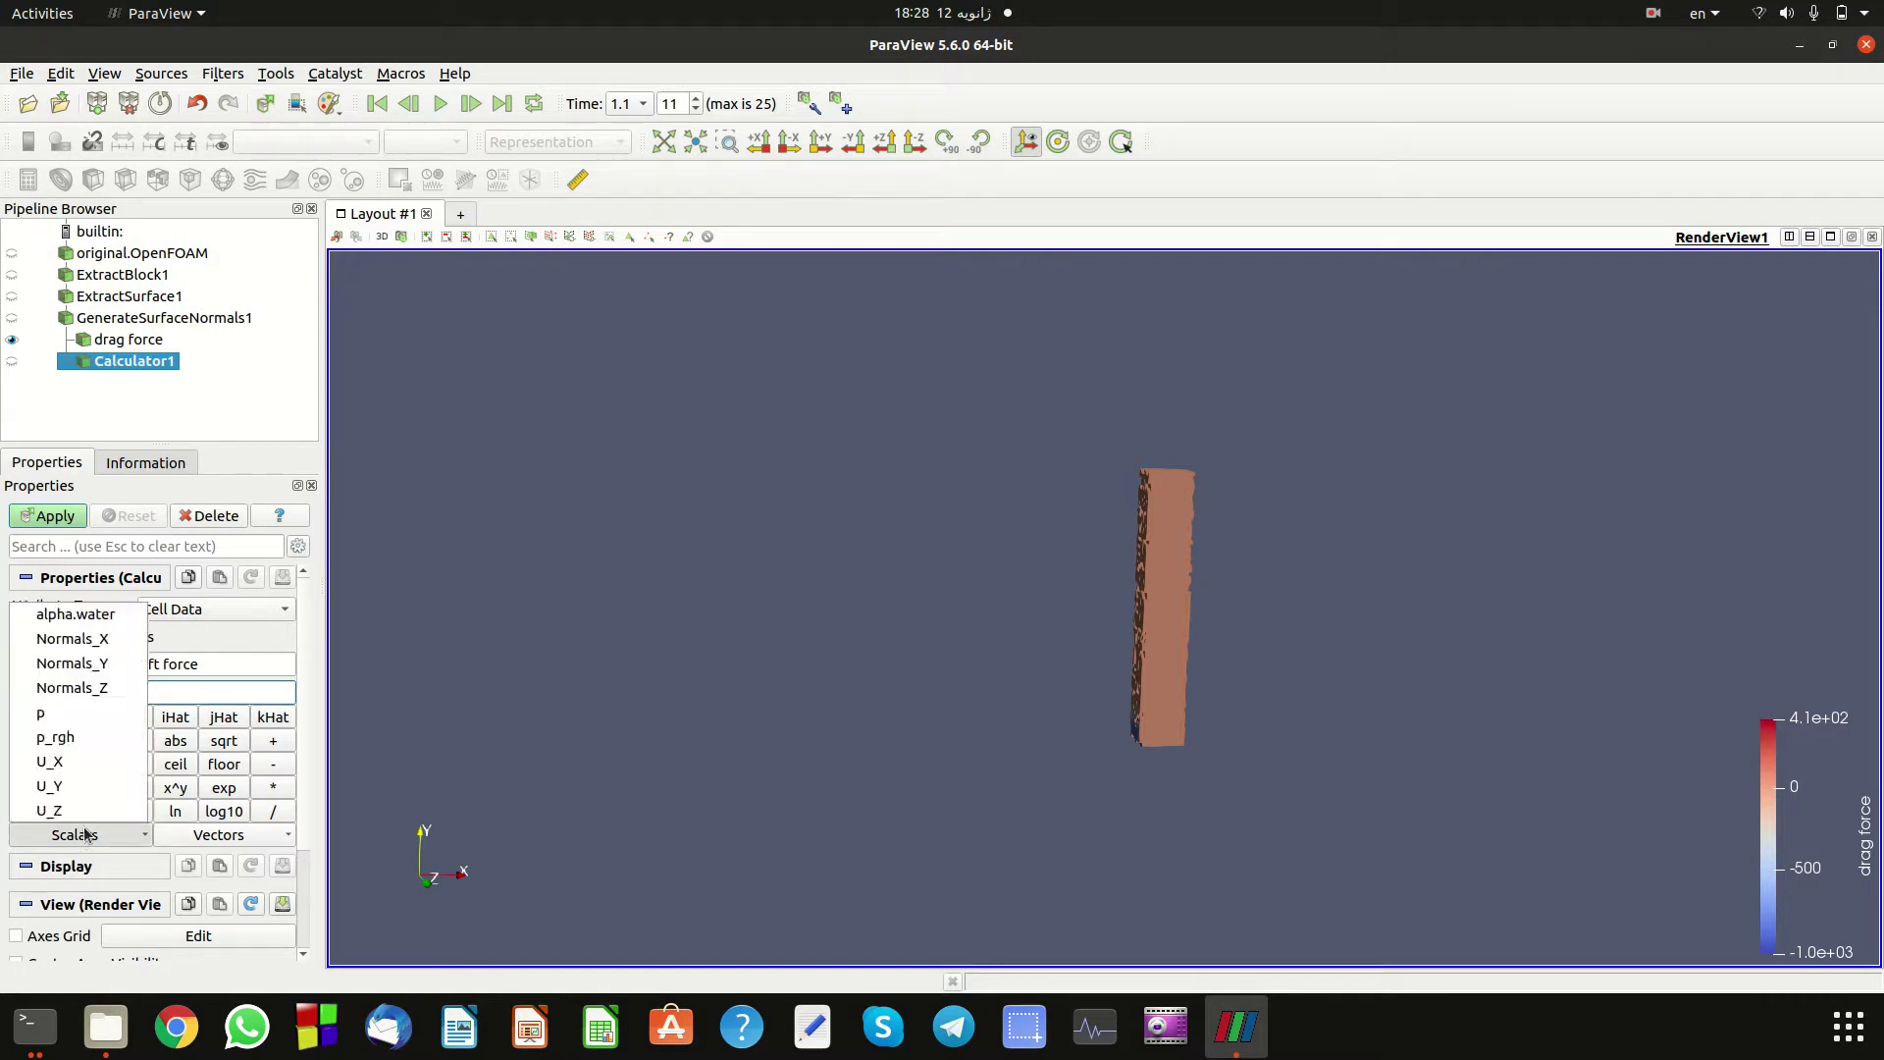
click(89, 665)
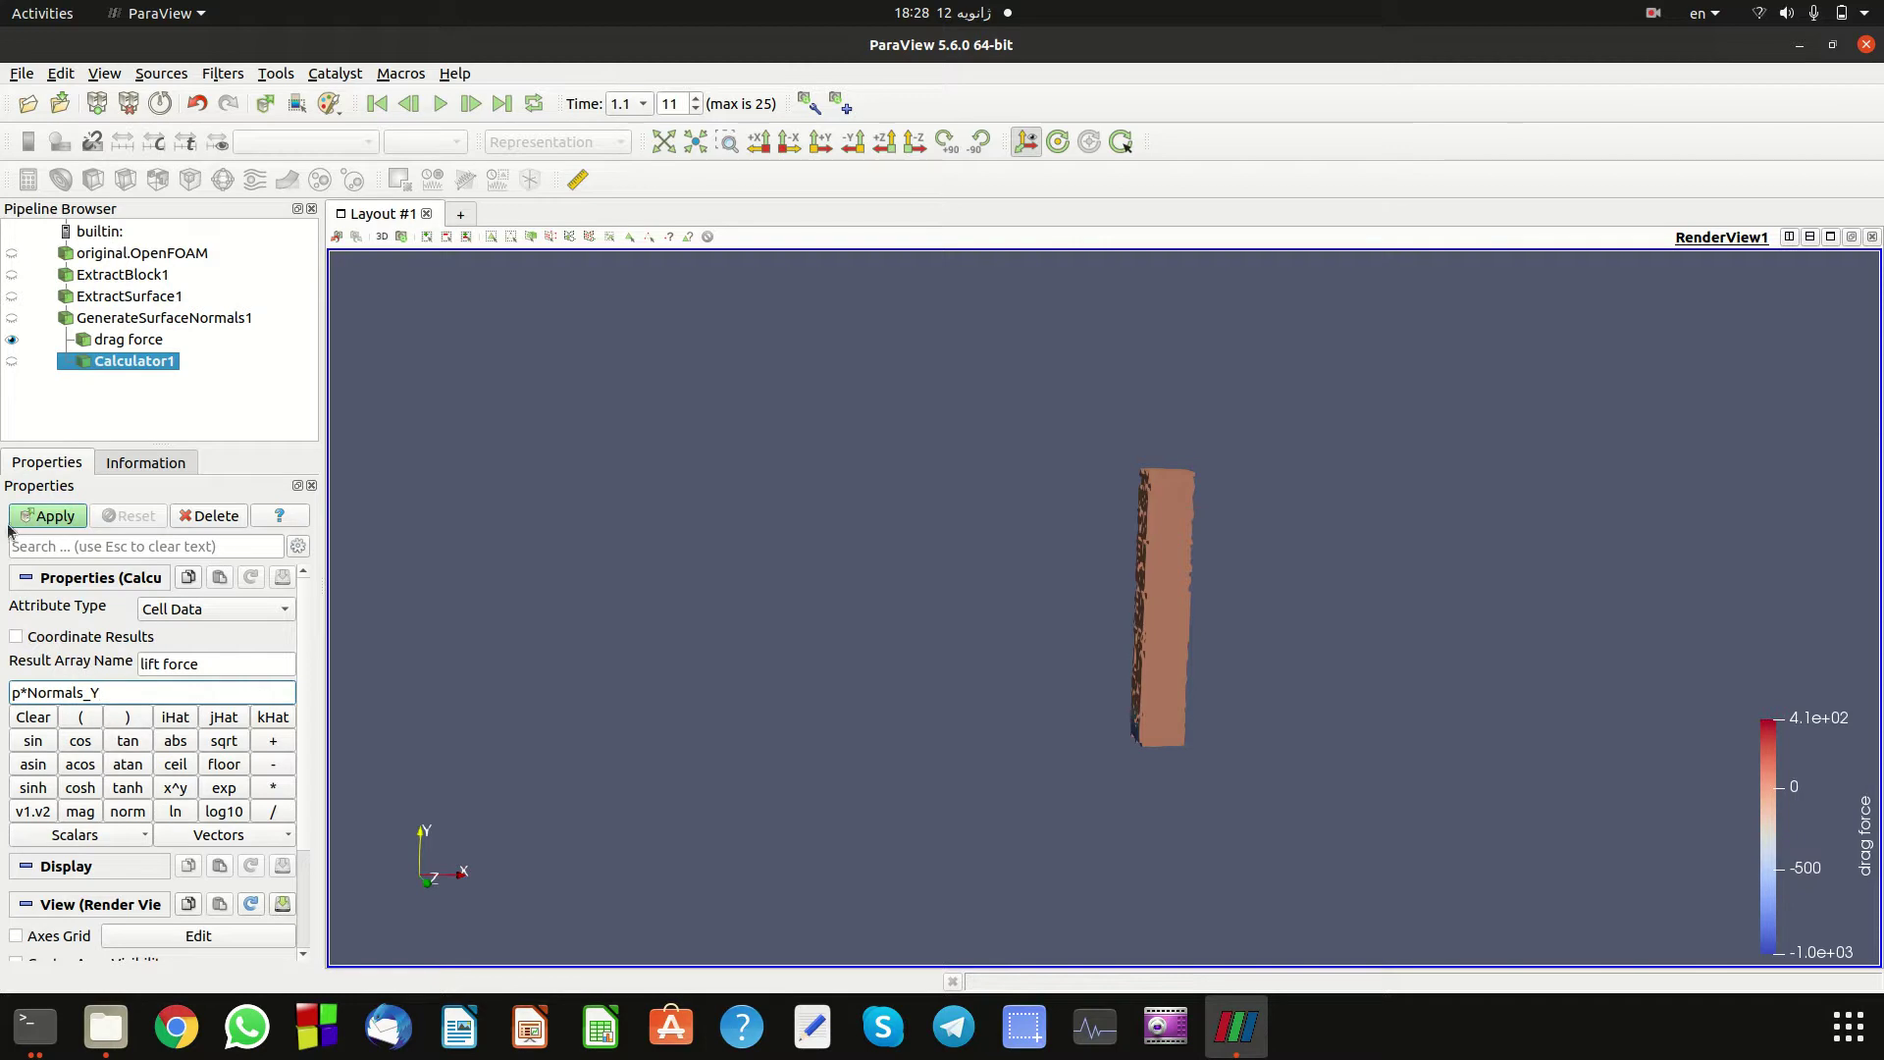
click(47, 517)
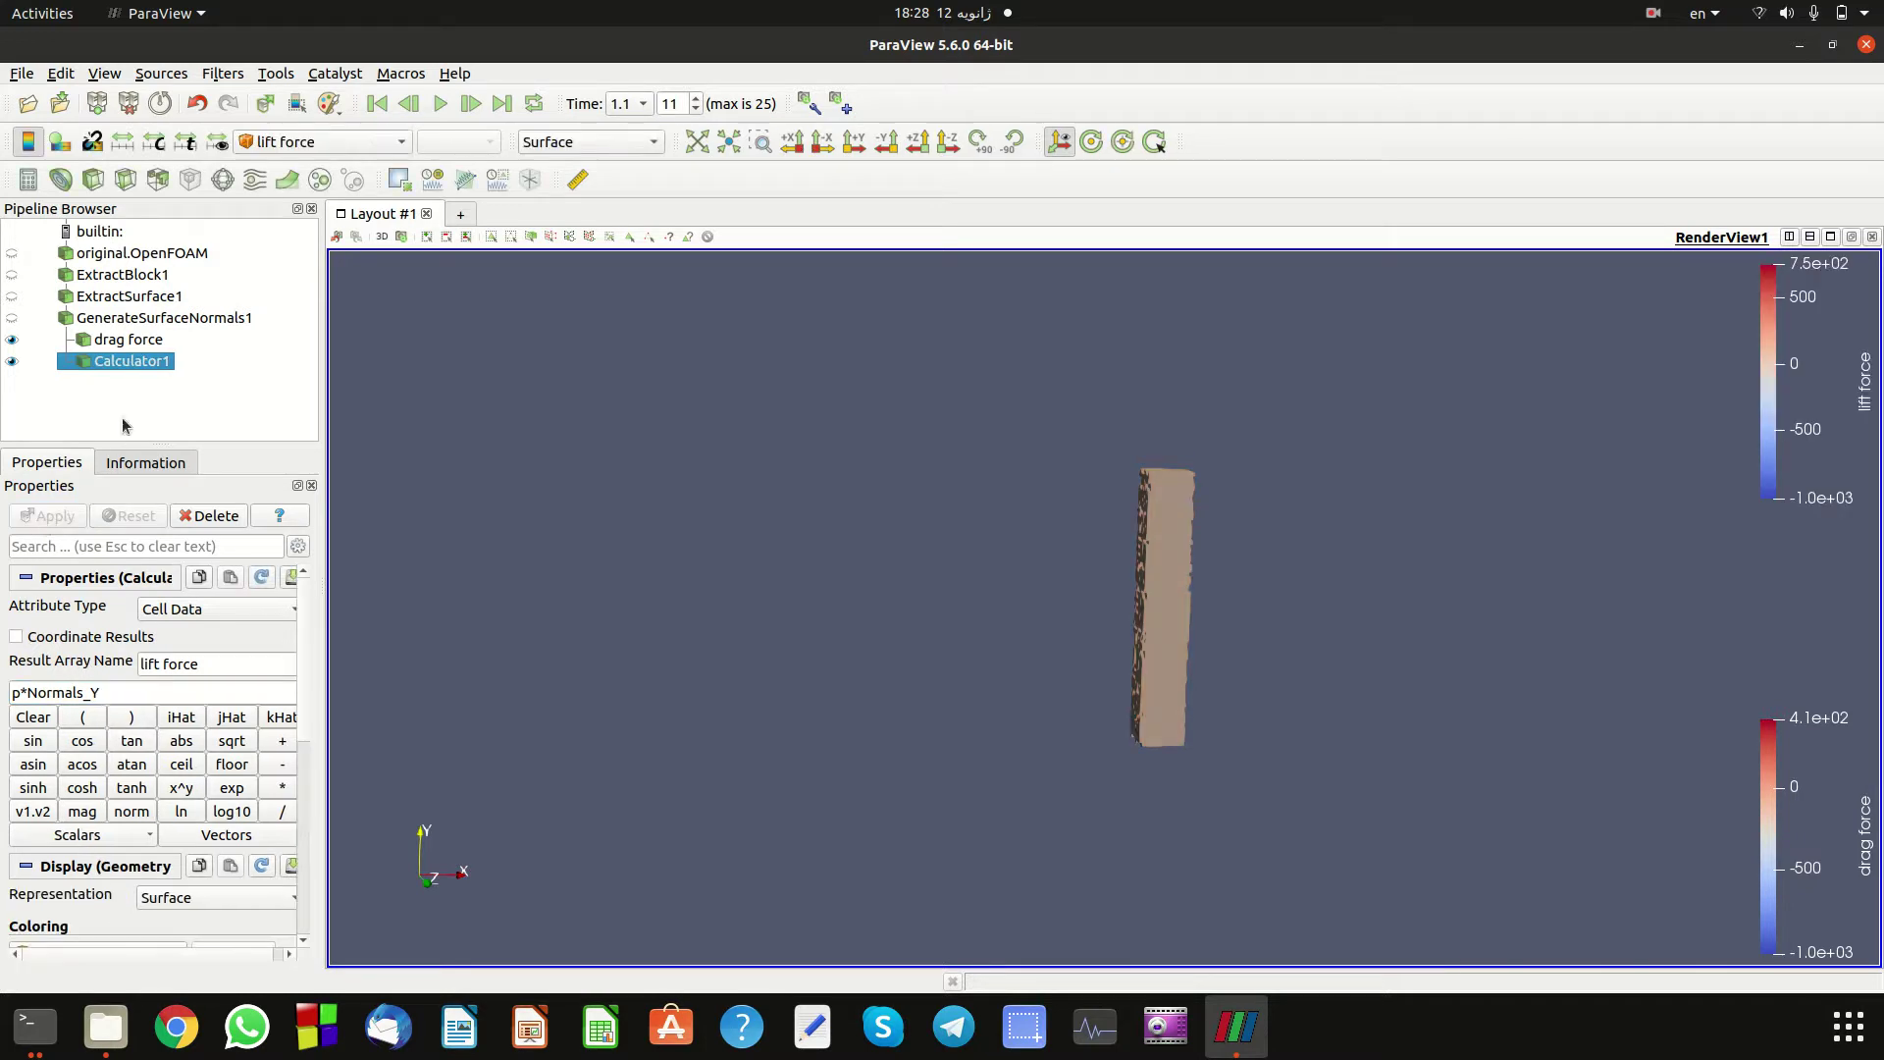
Rename the new Calculator1 pipeline item as lift force.
double_click(120, 363)
text(kift)
key(BackSpace)
key(BackSpace)
key(BackSpace)
key(BackSpace)
text(lift force)
key(Return)
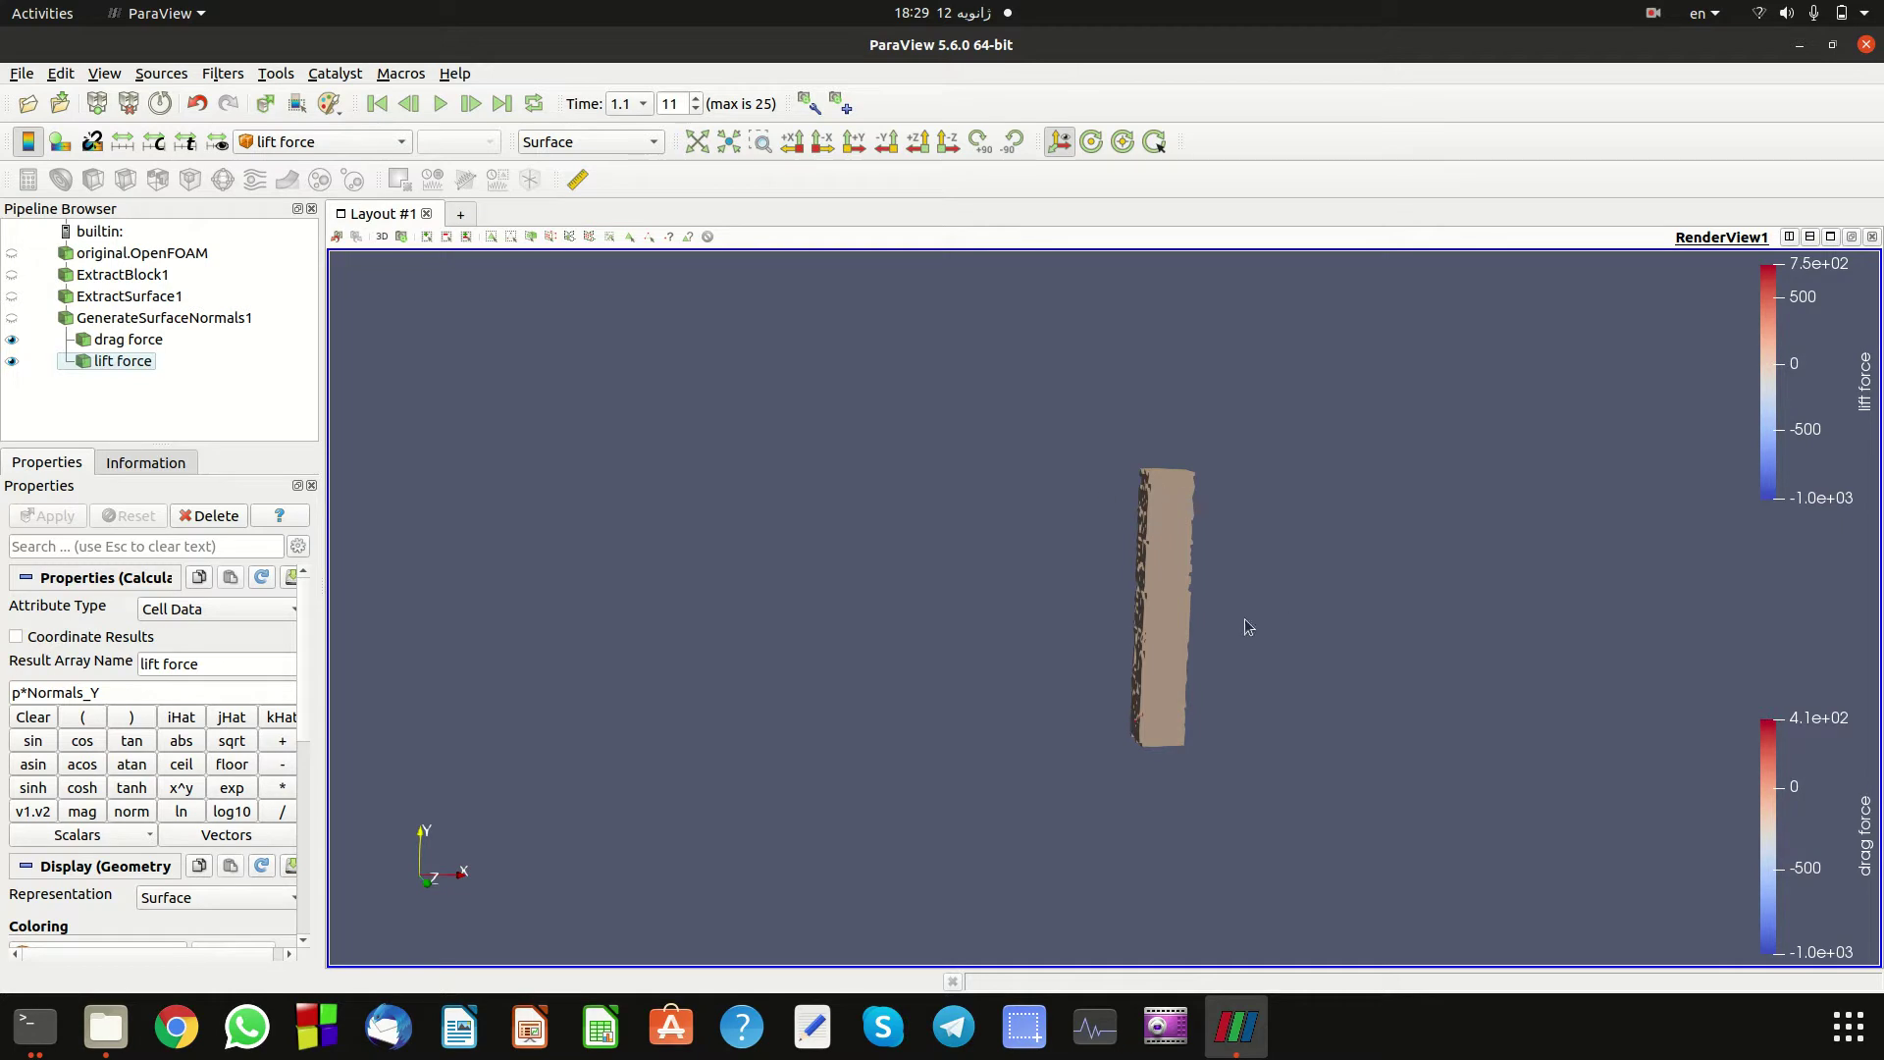
click(223, 74)
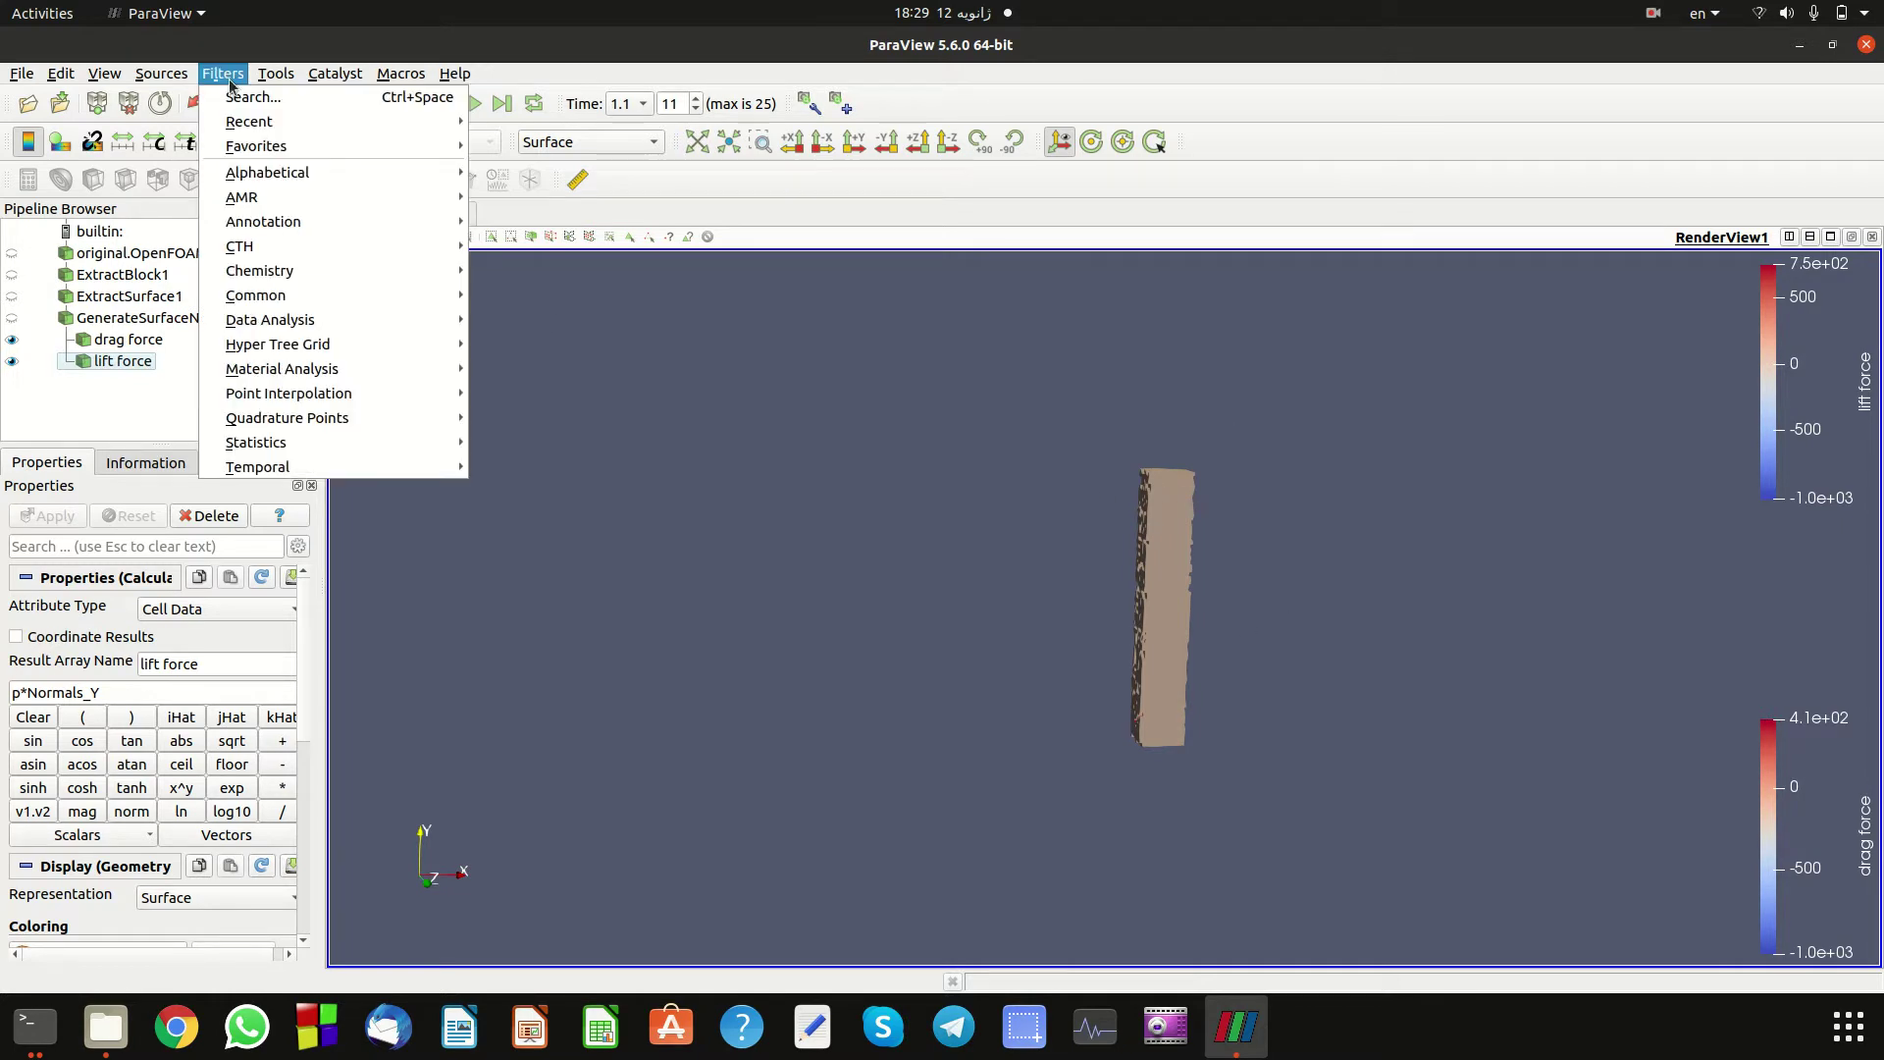
click(239, 93)
text(i)
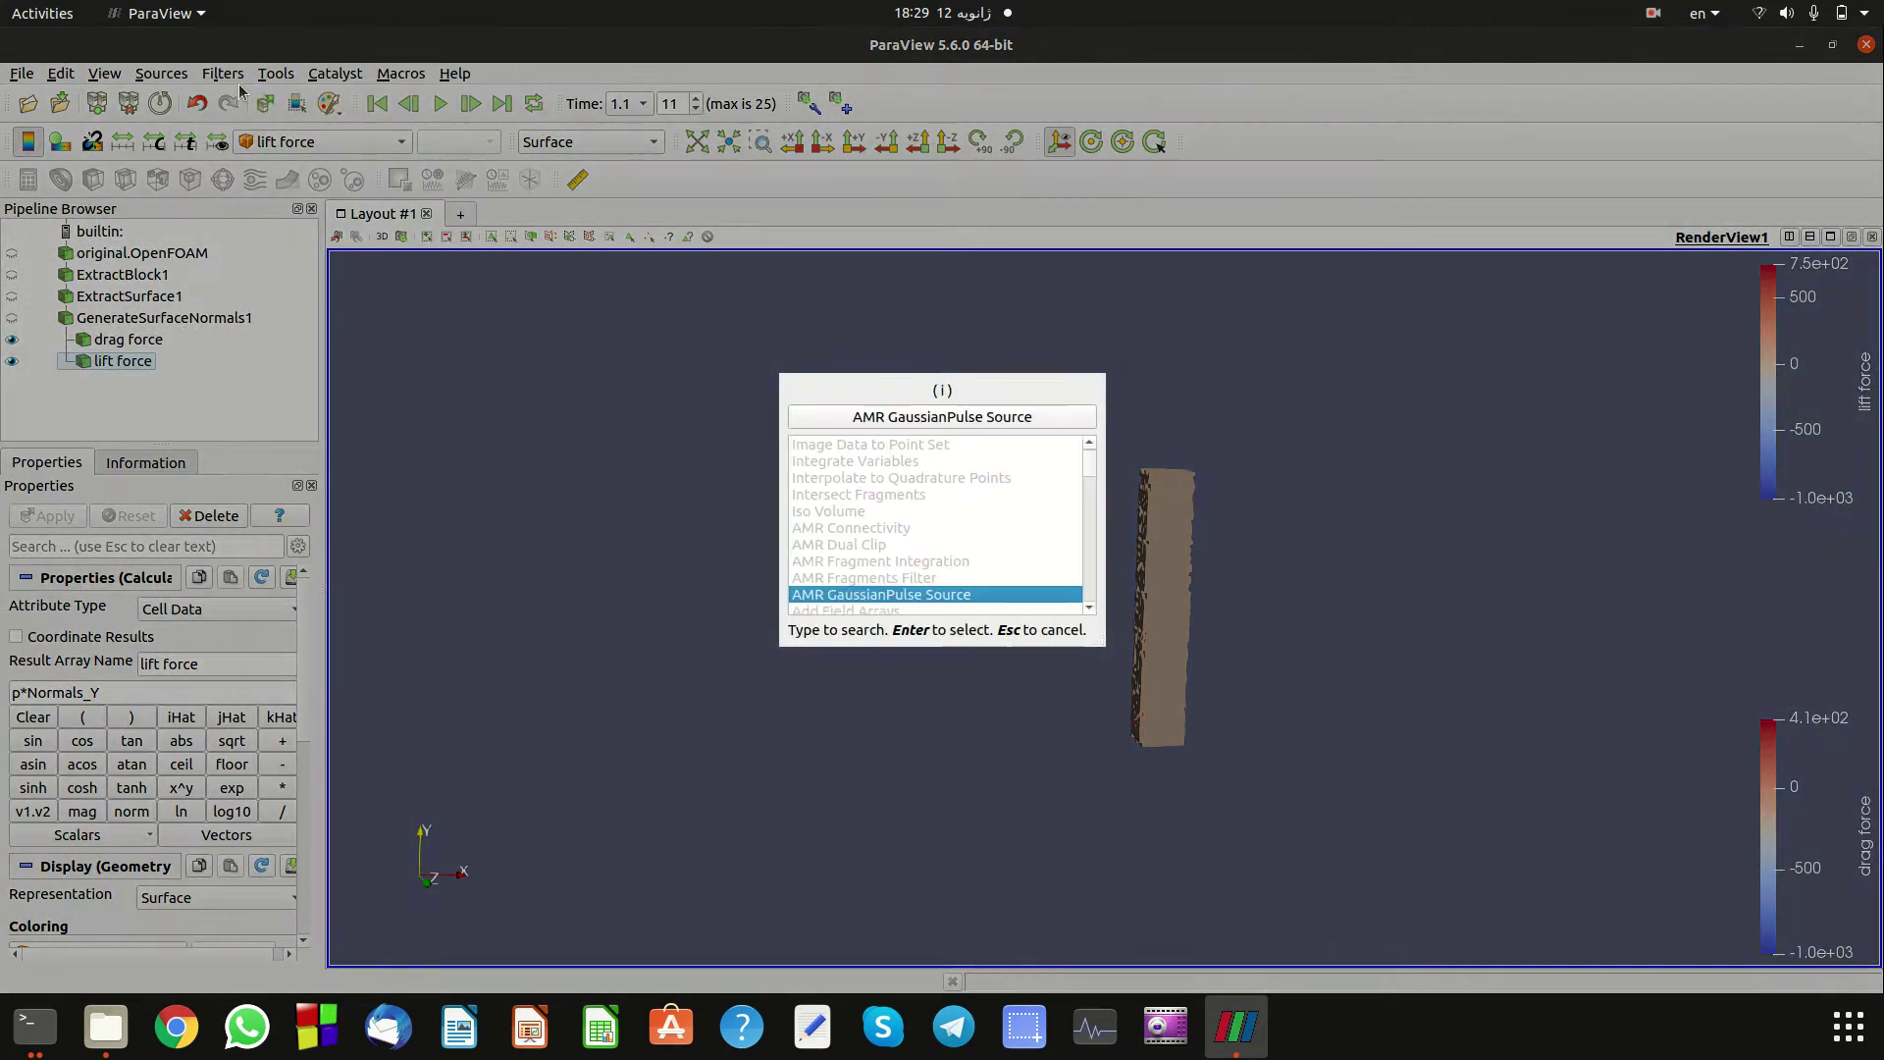
text(nte)
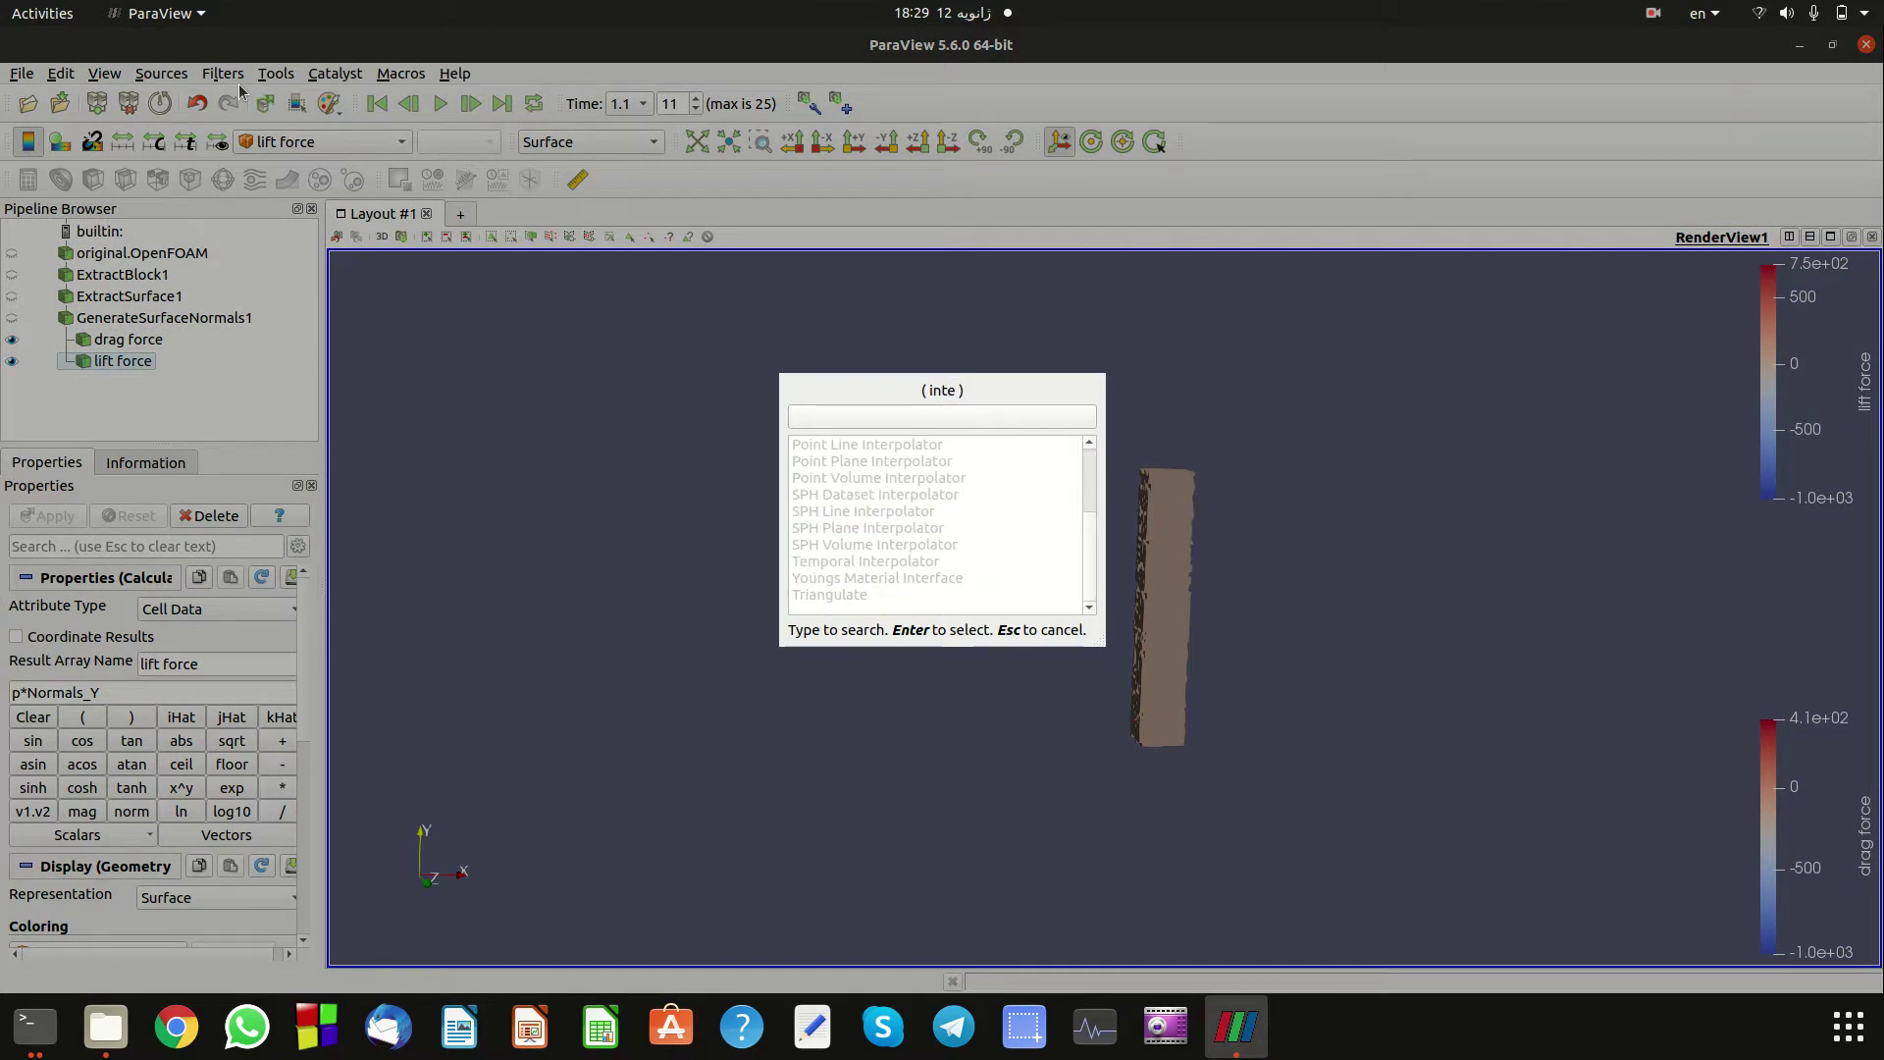
key(BackSpace)
key(BackSpace)
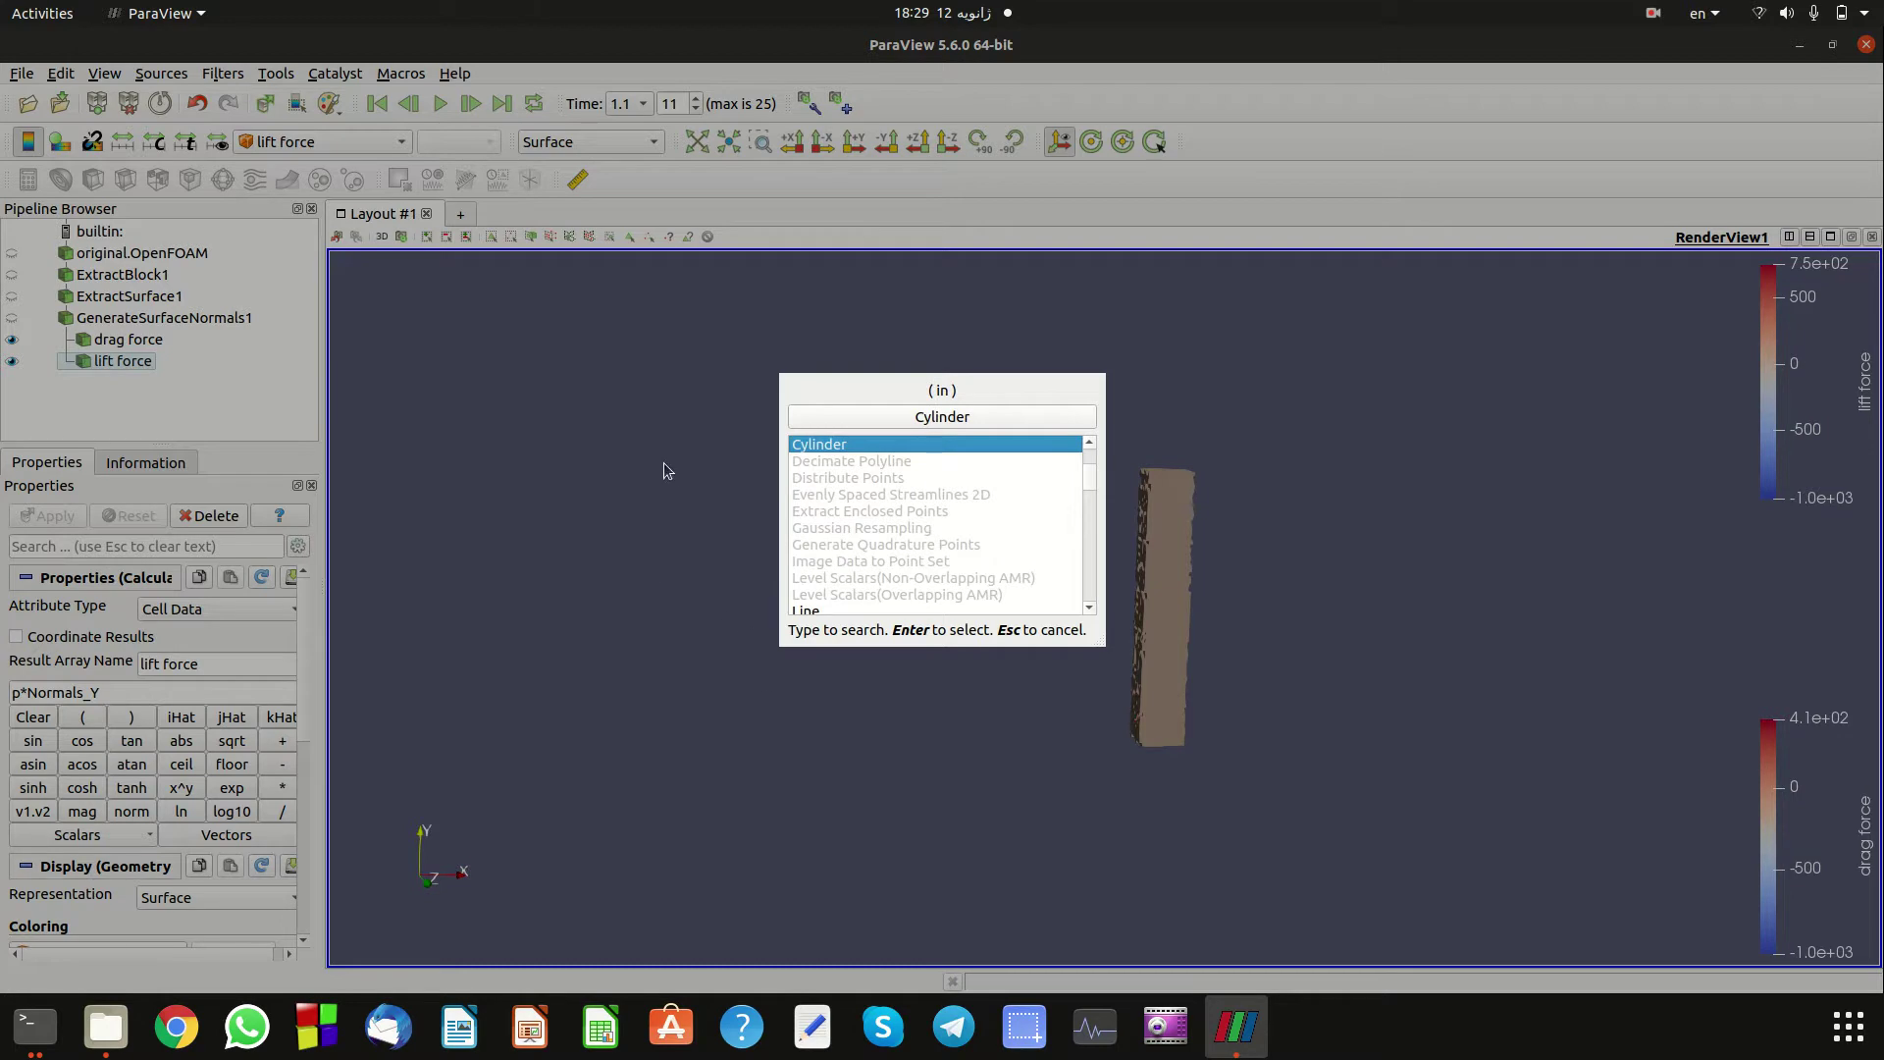
key(BackSpace)
key(BackSpace)
key(Escape)
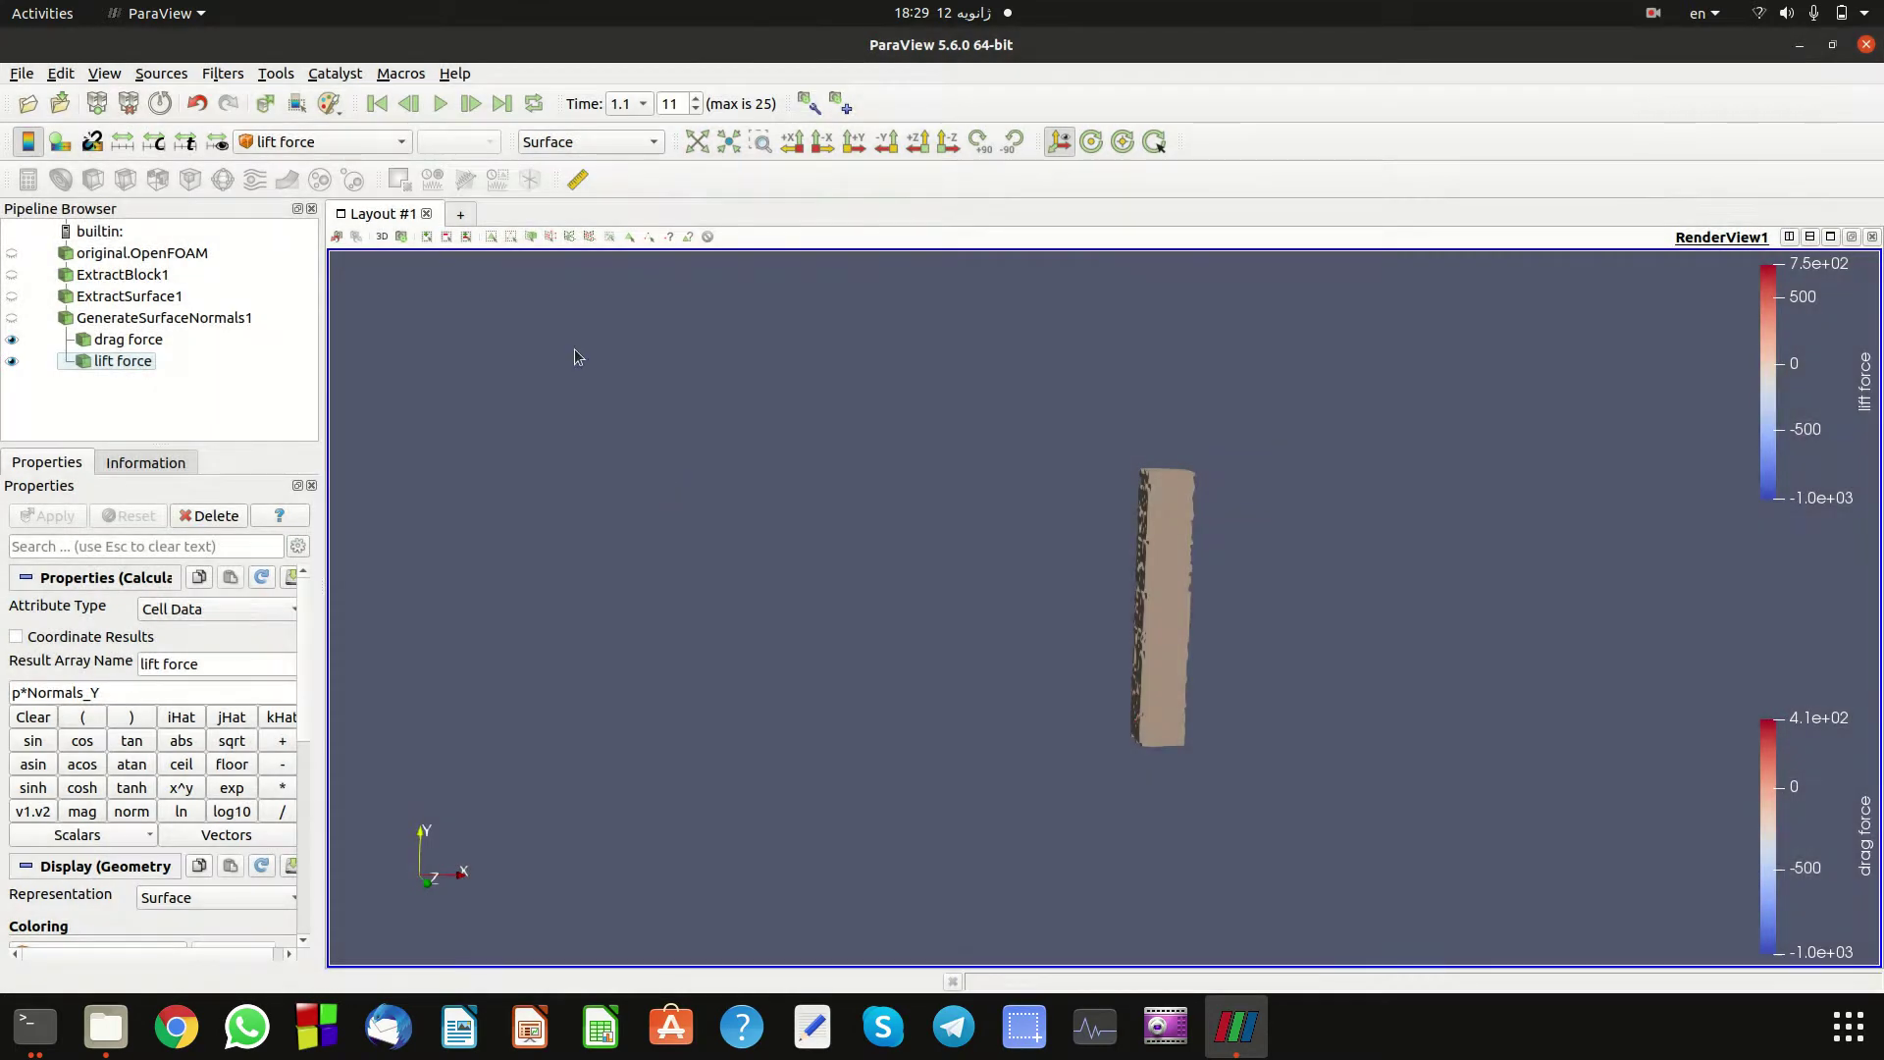
Apply an Integrate Variables filter to the drag force calculator and show its spreadsheet results as Cell Data.
click(110, 344)
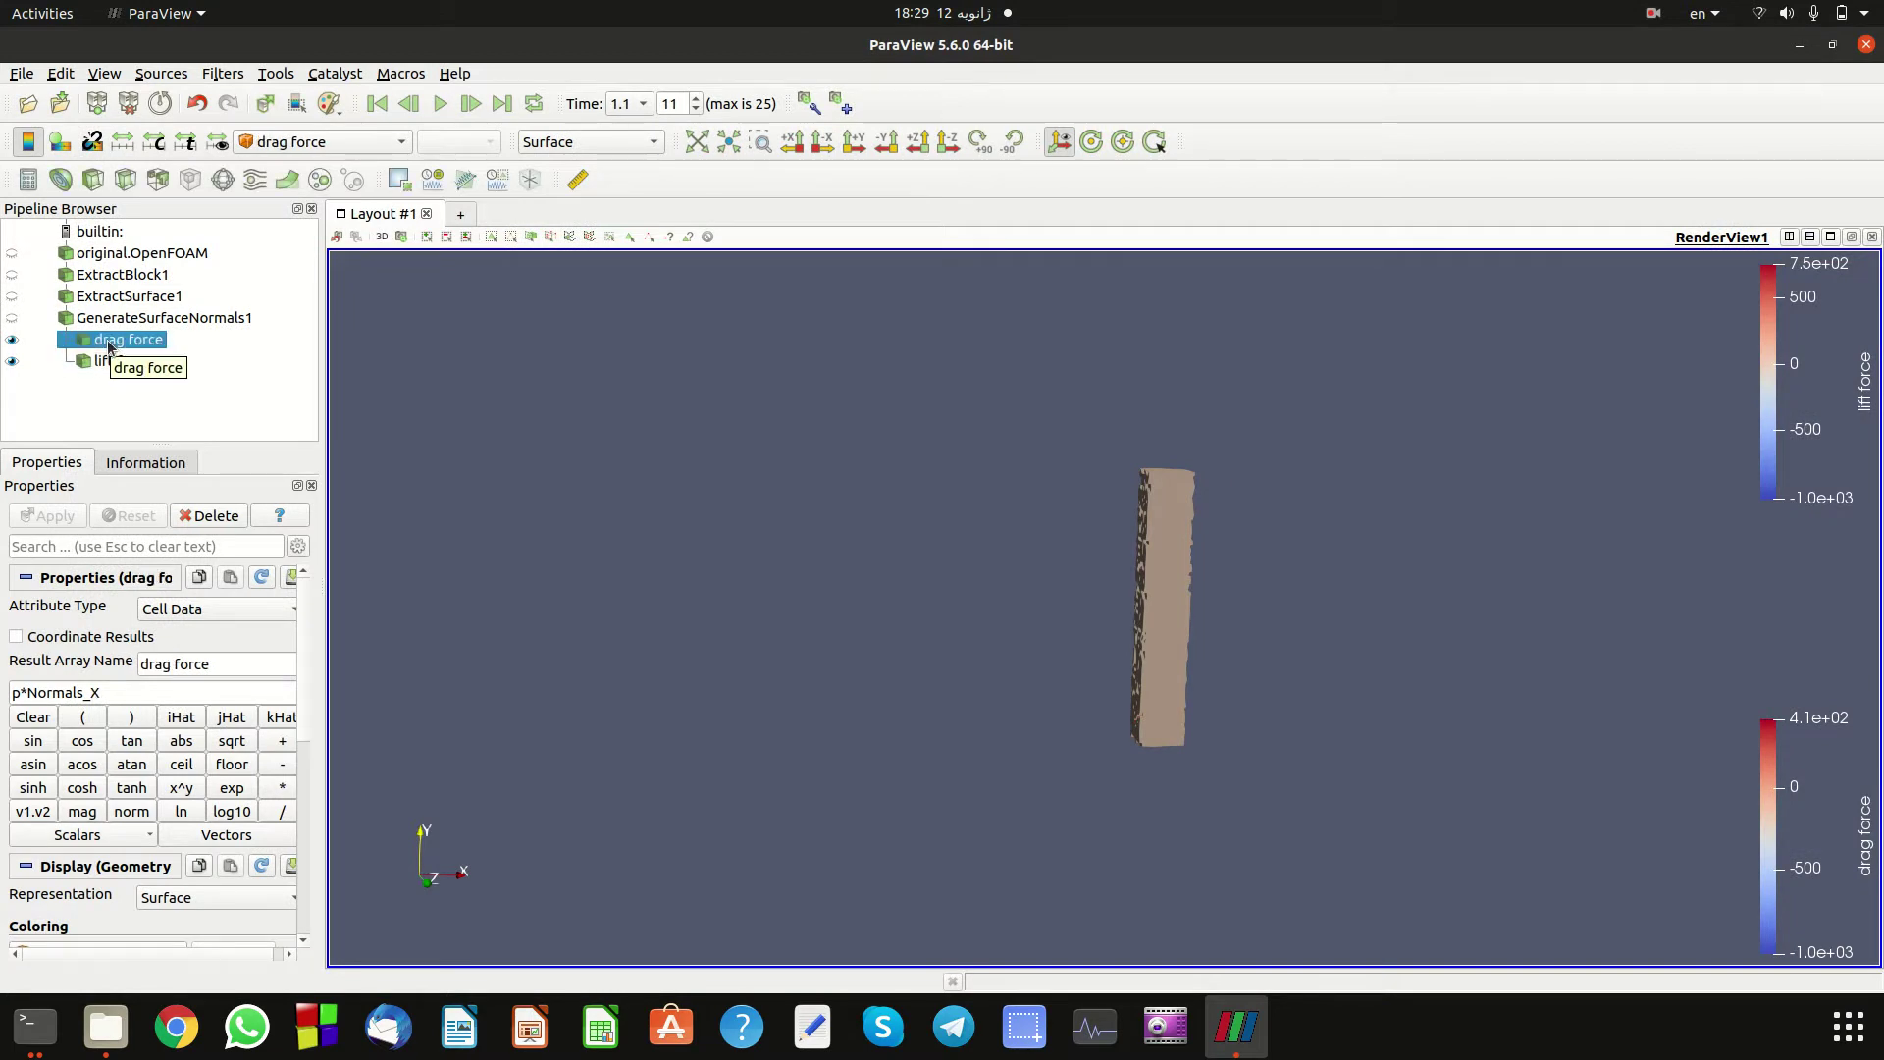
click(221, 75)
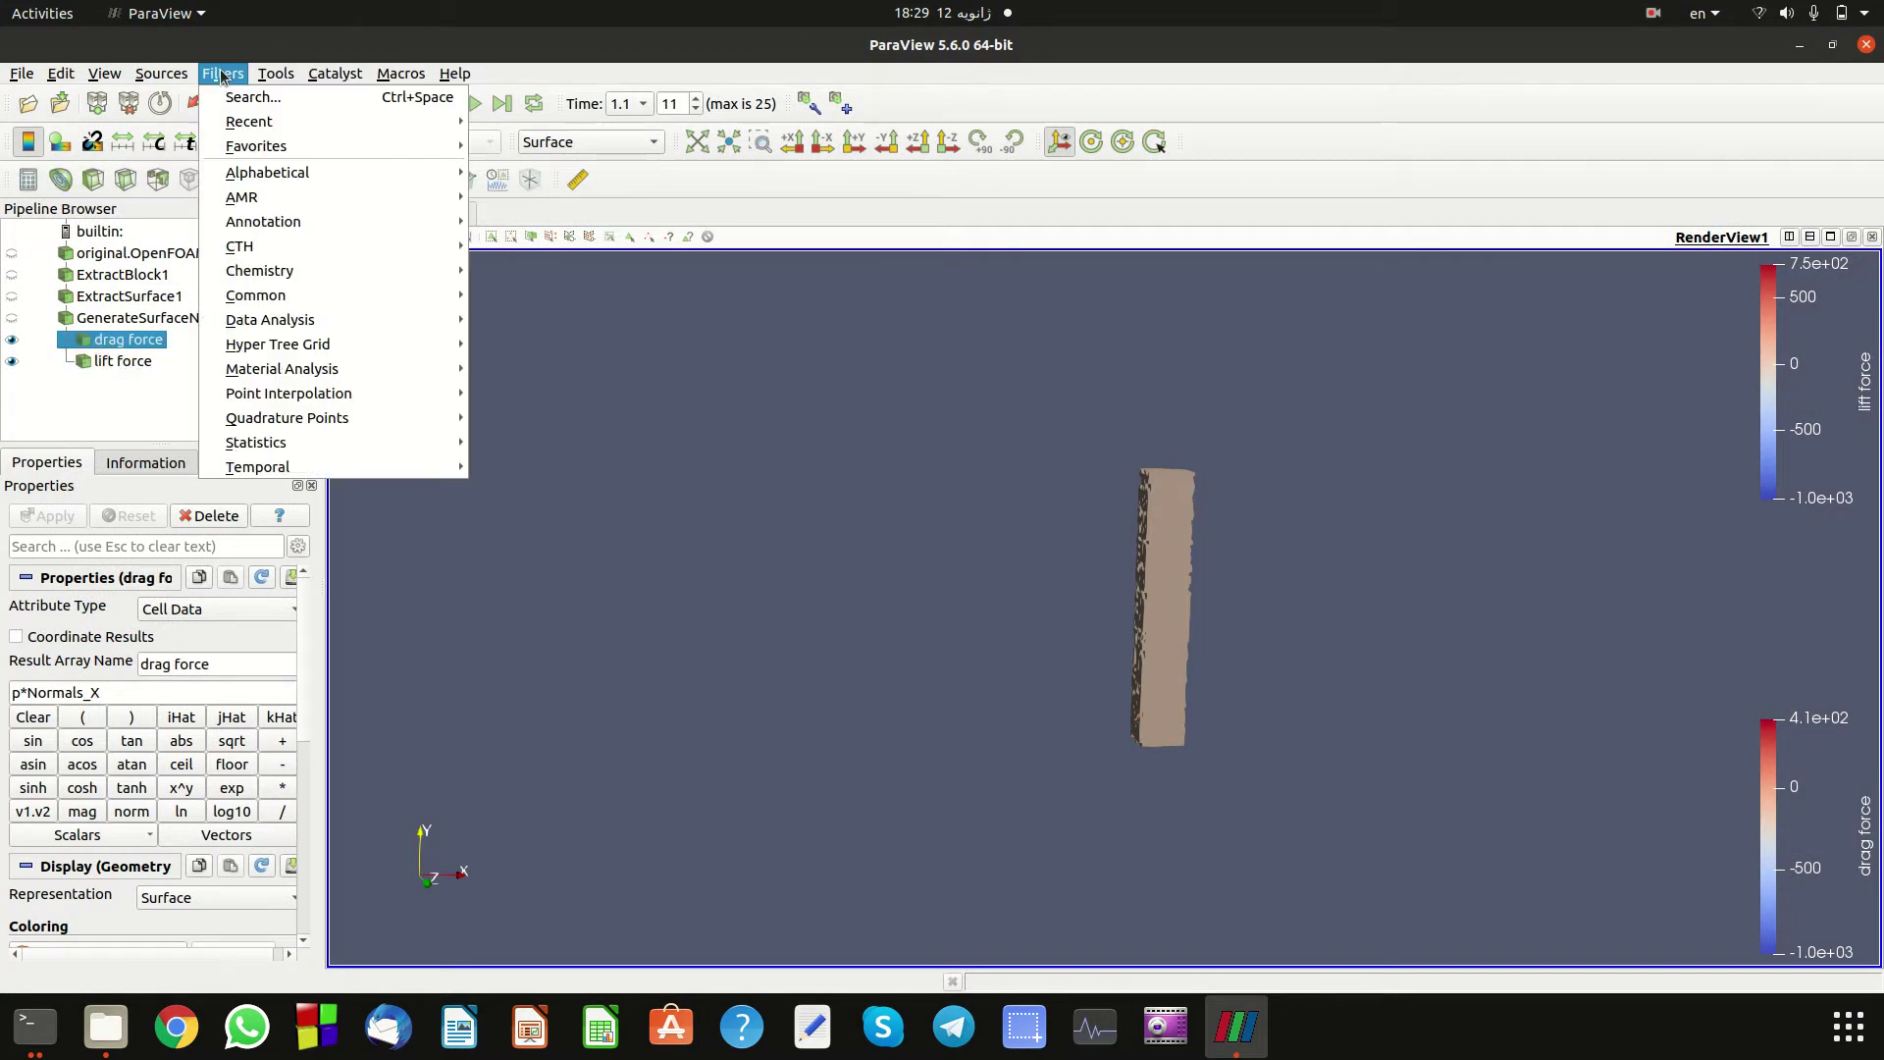
mouse_move(296, 126)
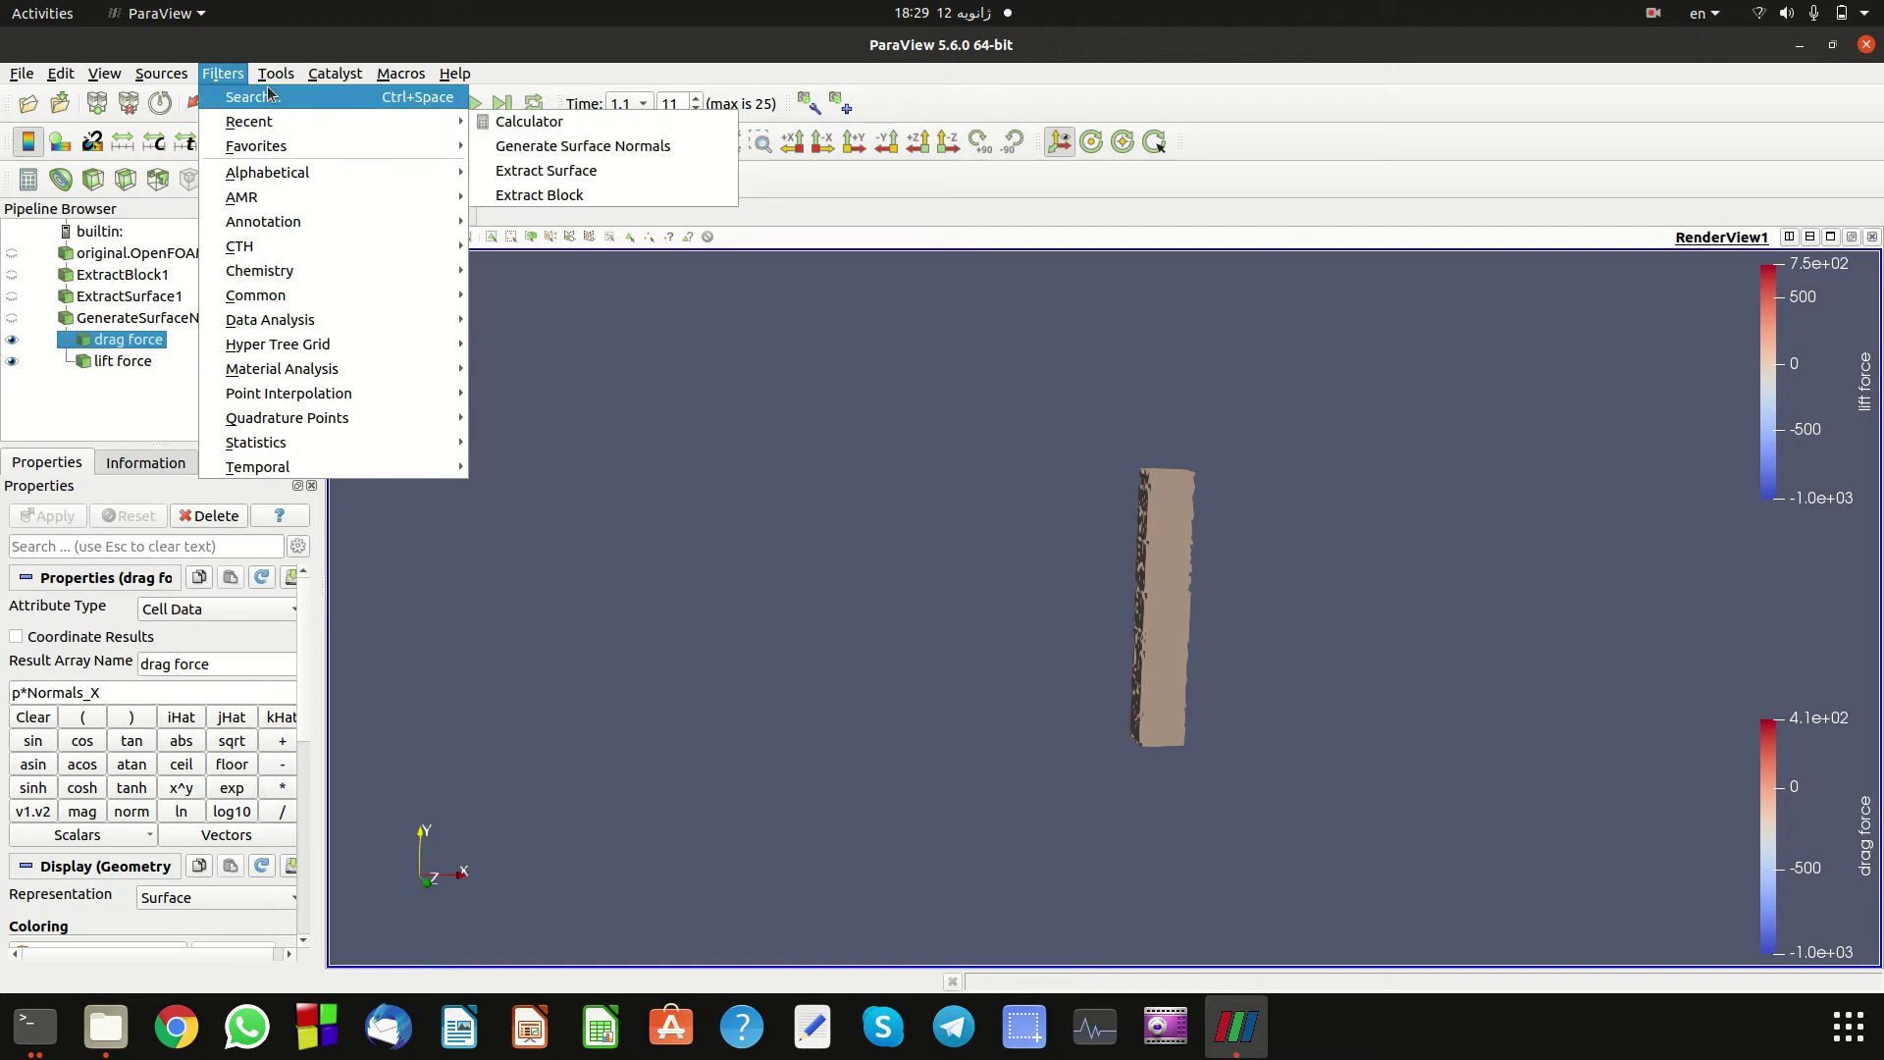
click(270, 100)
text(i)
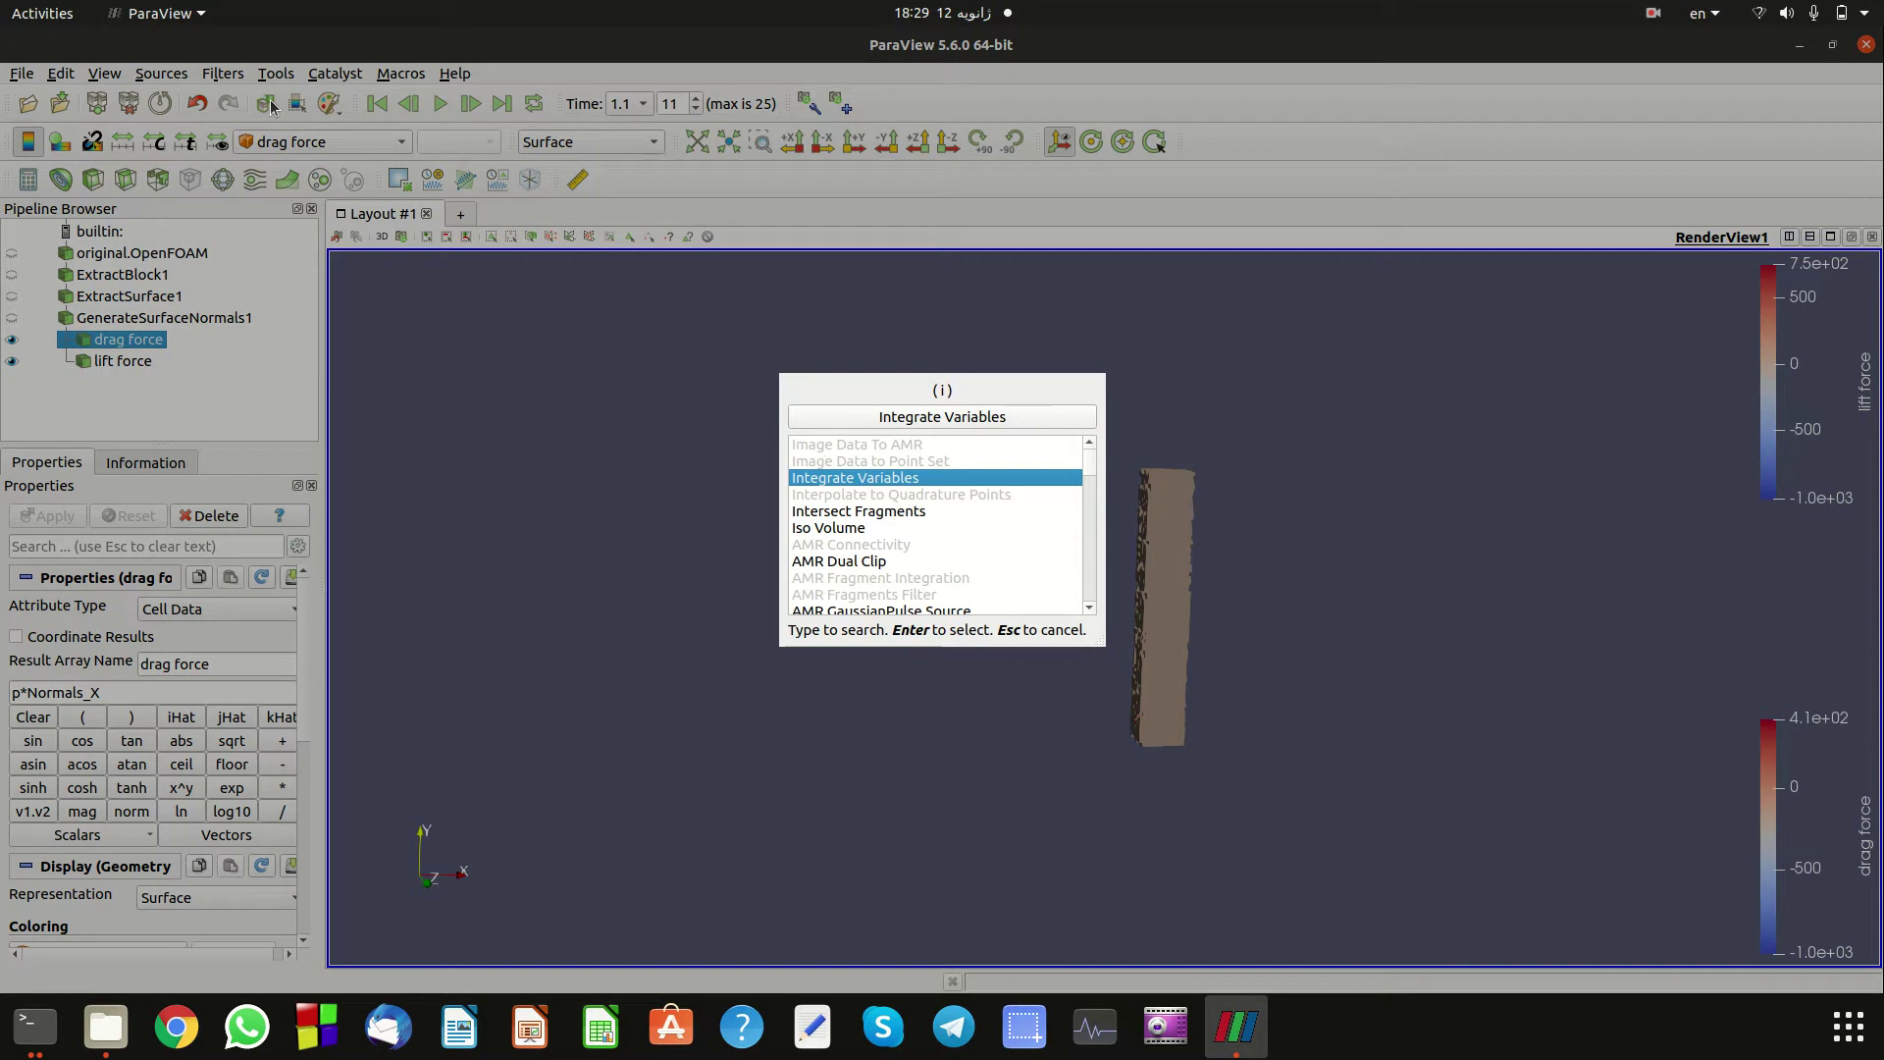
text(nte)
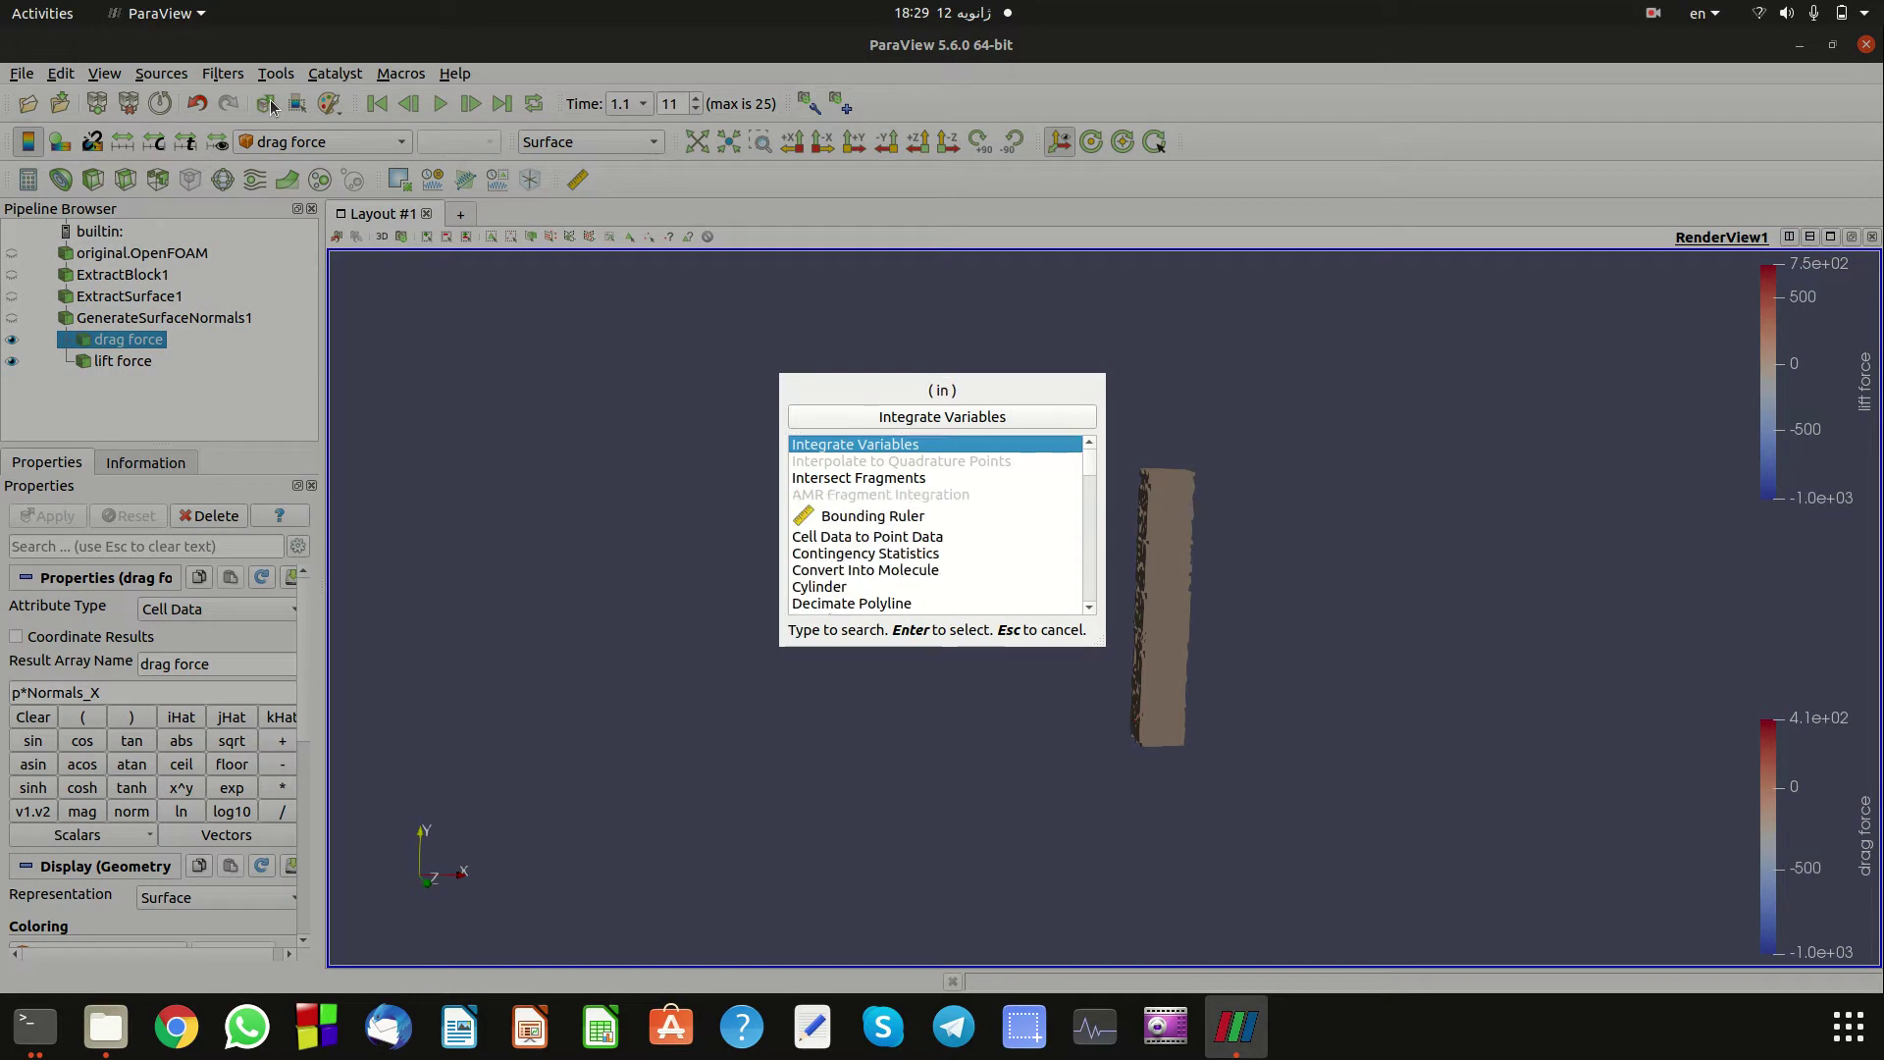
text(grate)
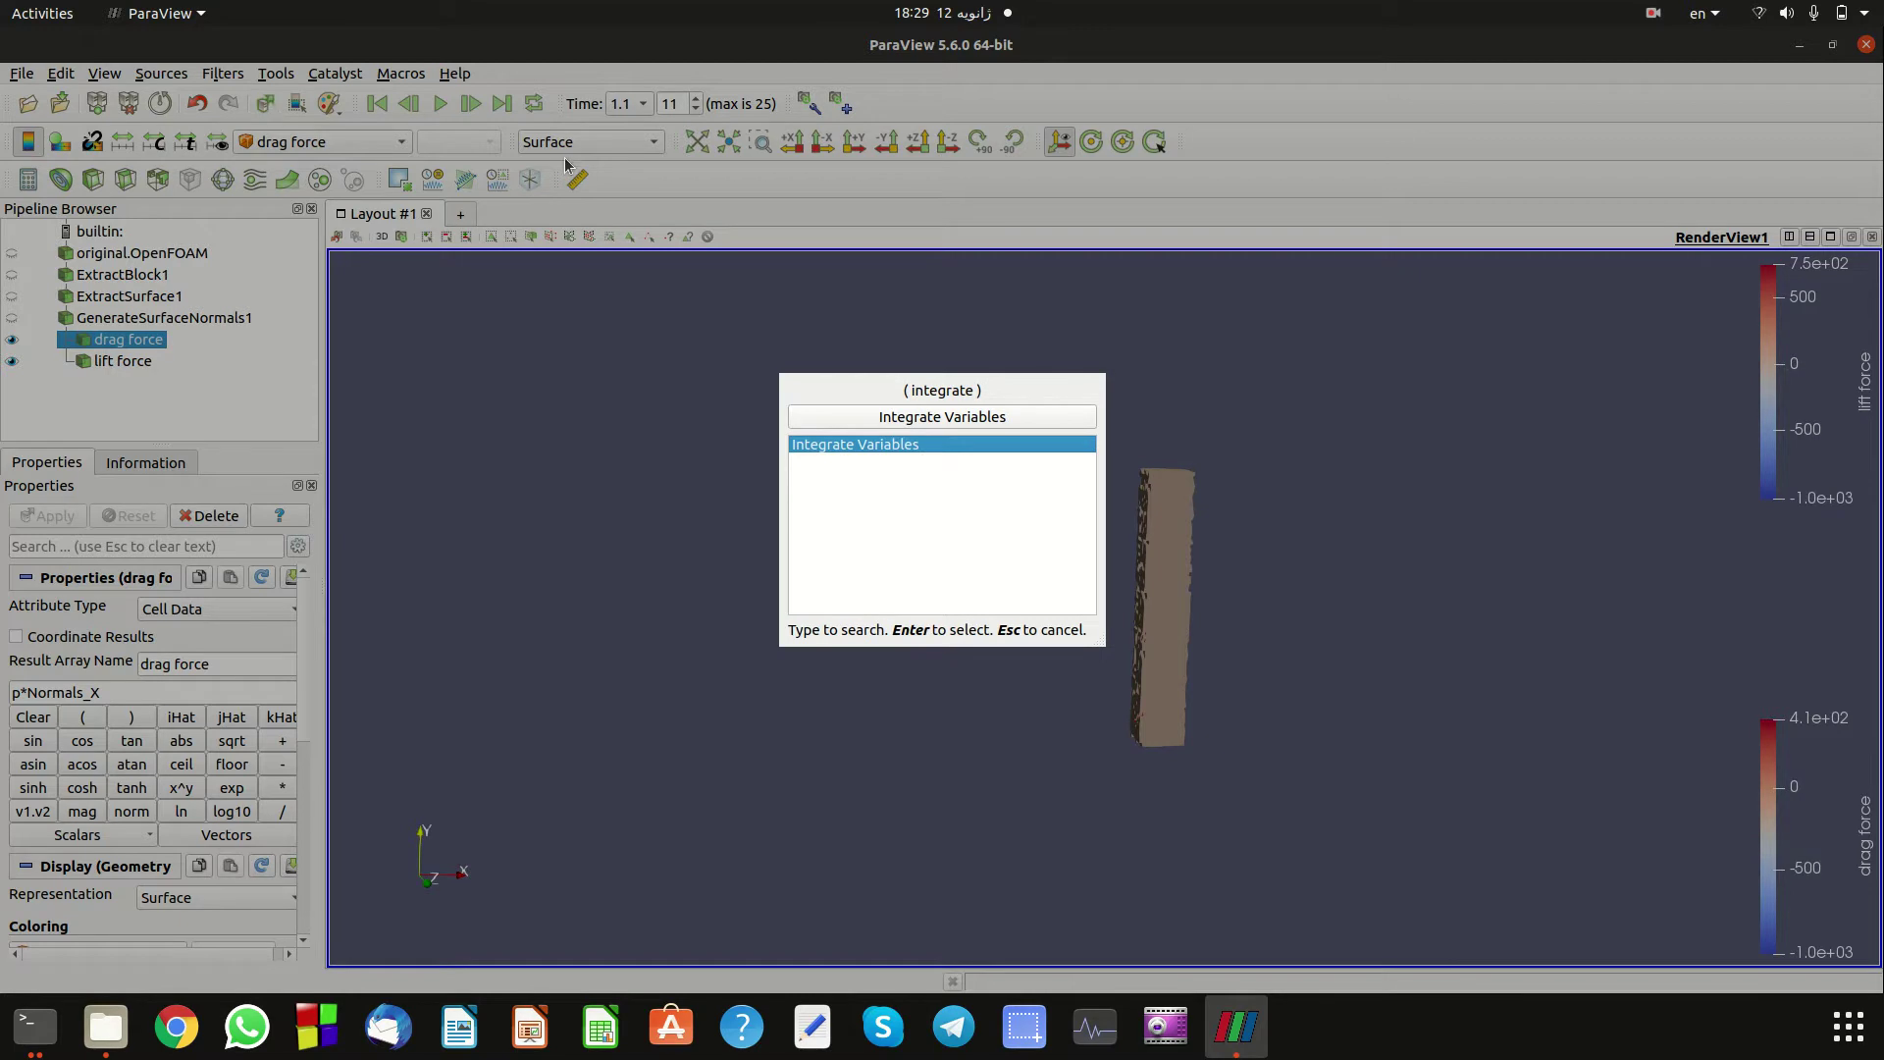
click(957, 417)
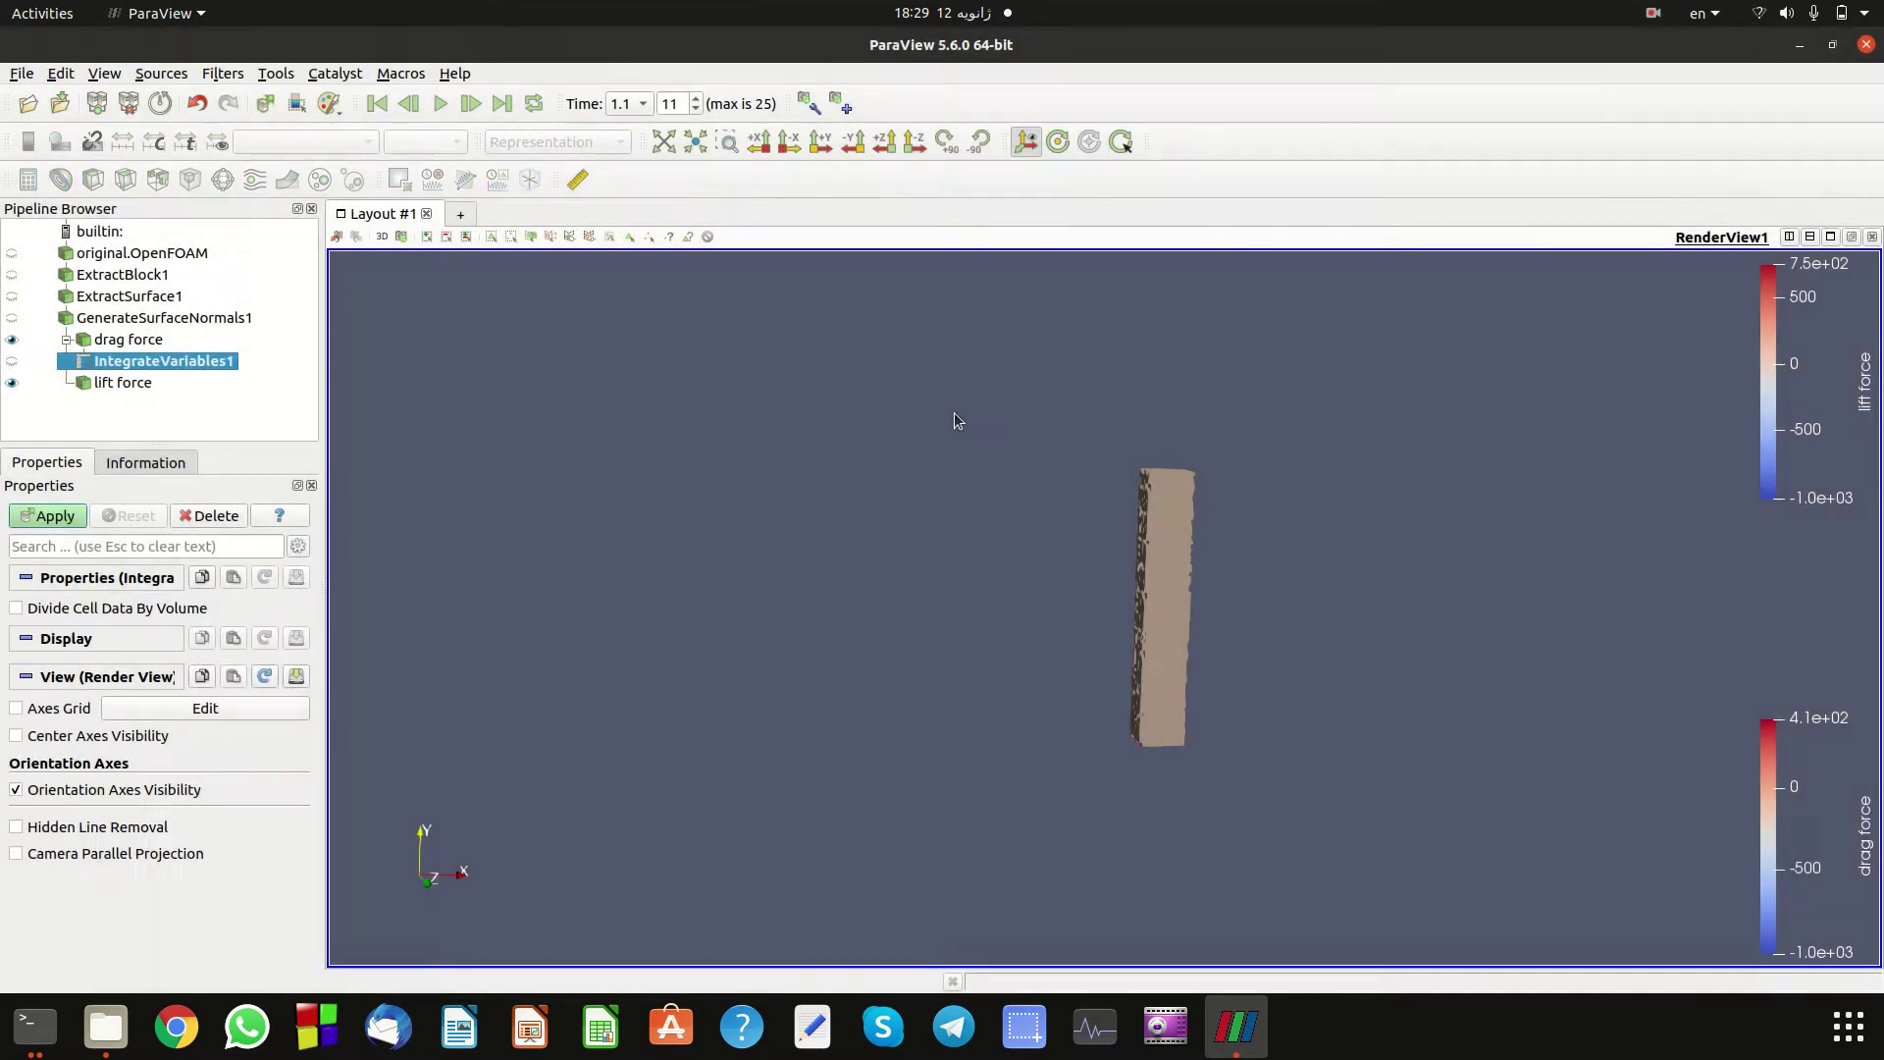
click(49, 518)
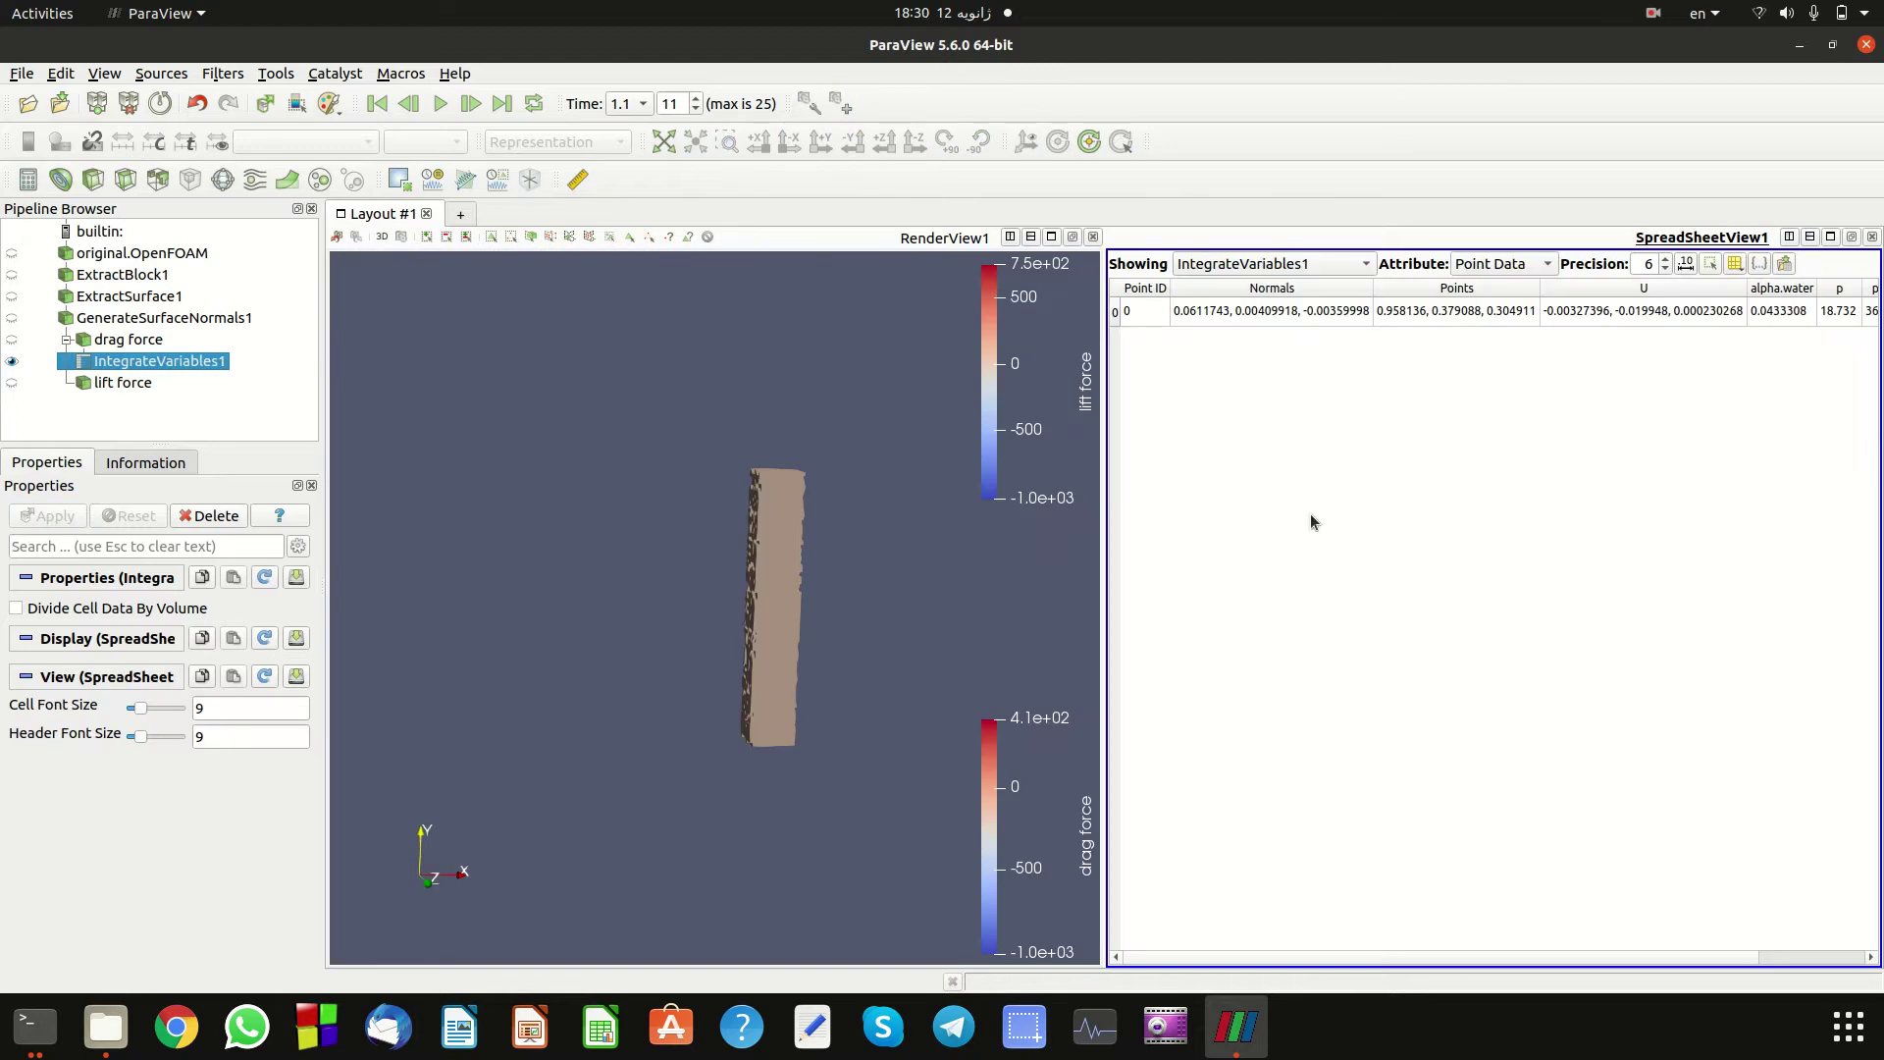
click(1510, 269)
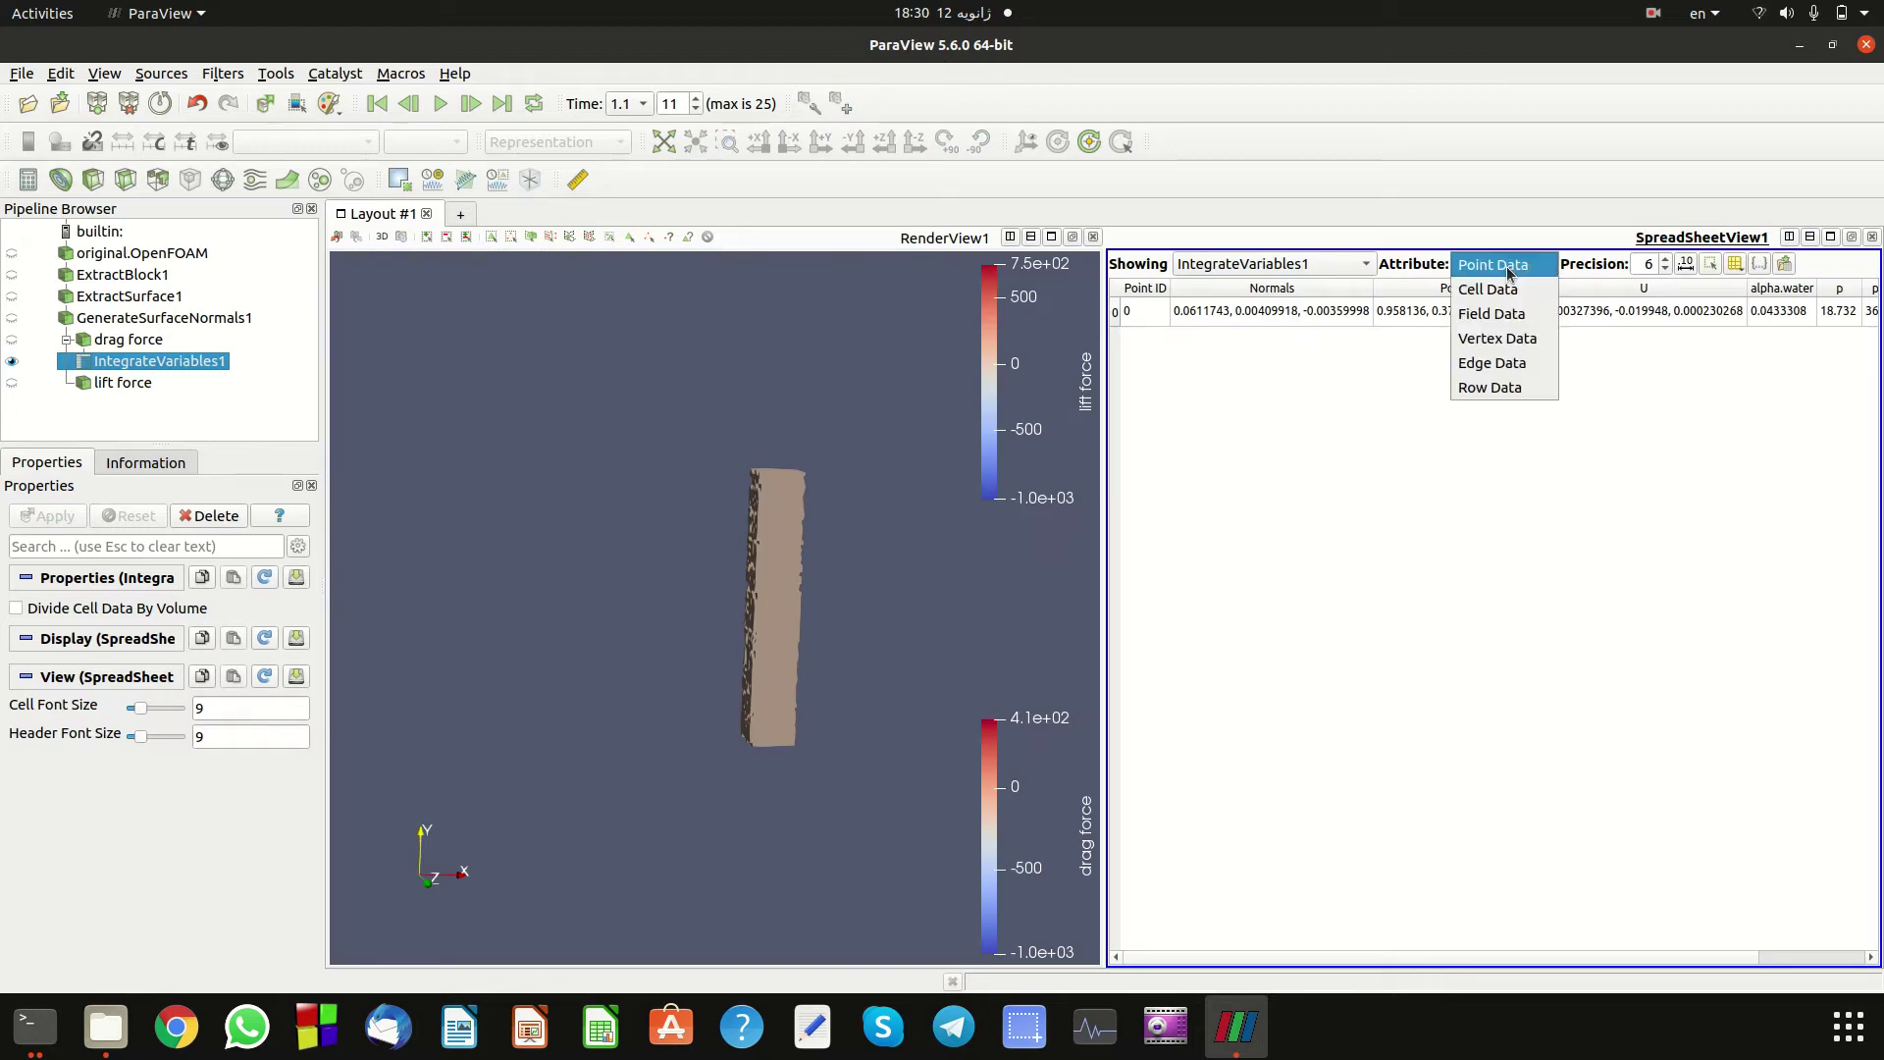
click(1501, 290)
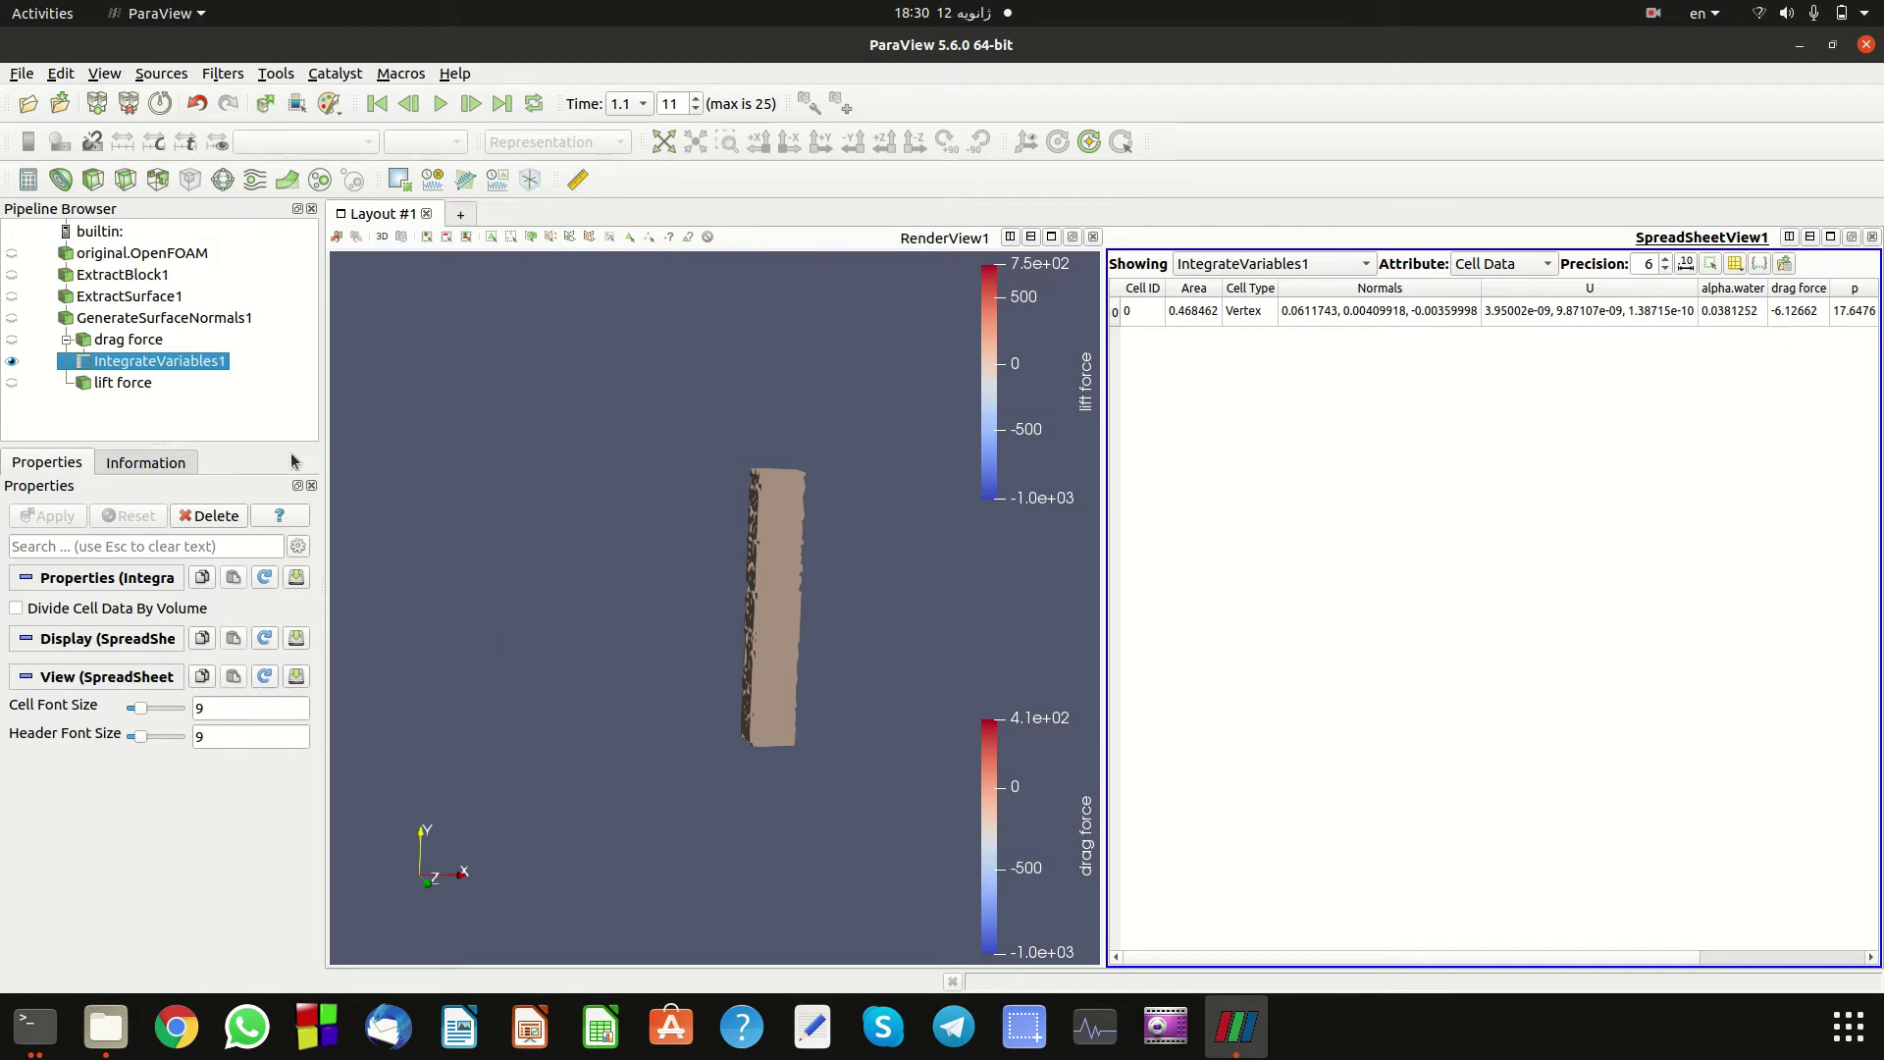
Apply an Integrate Variables filter to the lift force calculator, leaving Divide Cell Data By Volume off.
click(128, 383)
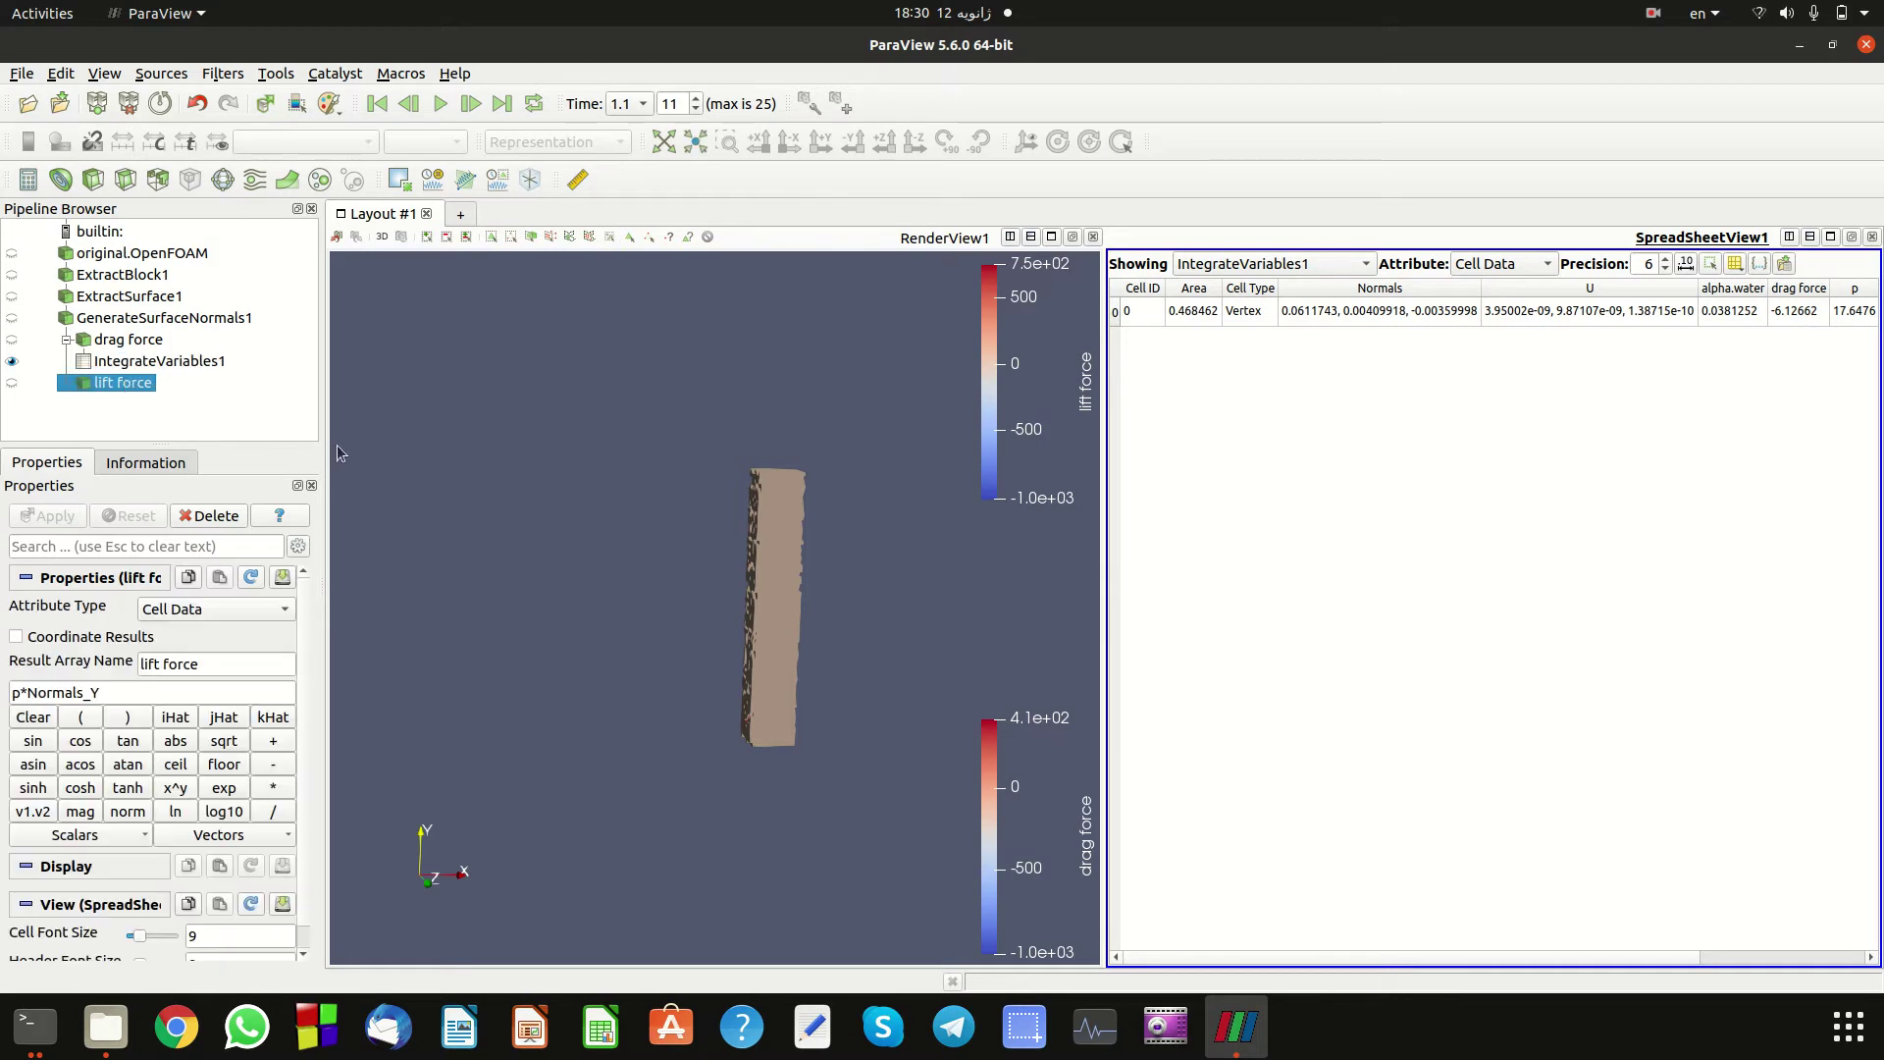
click(233, 76)
click(249, 96)
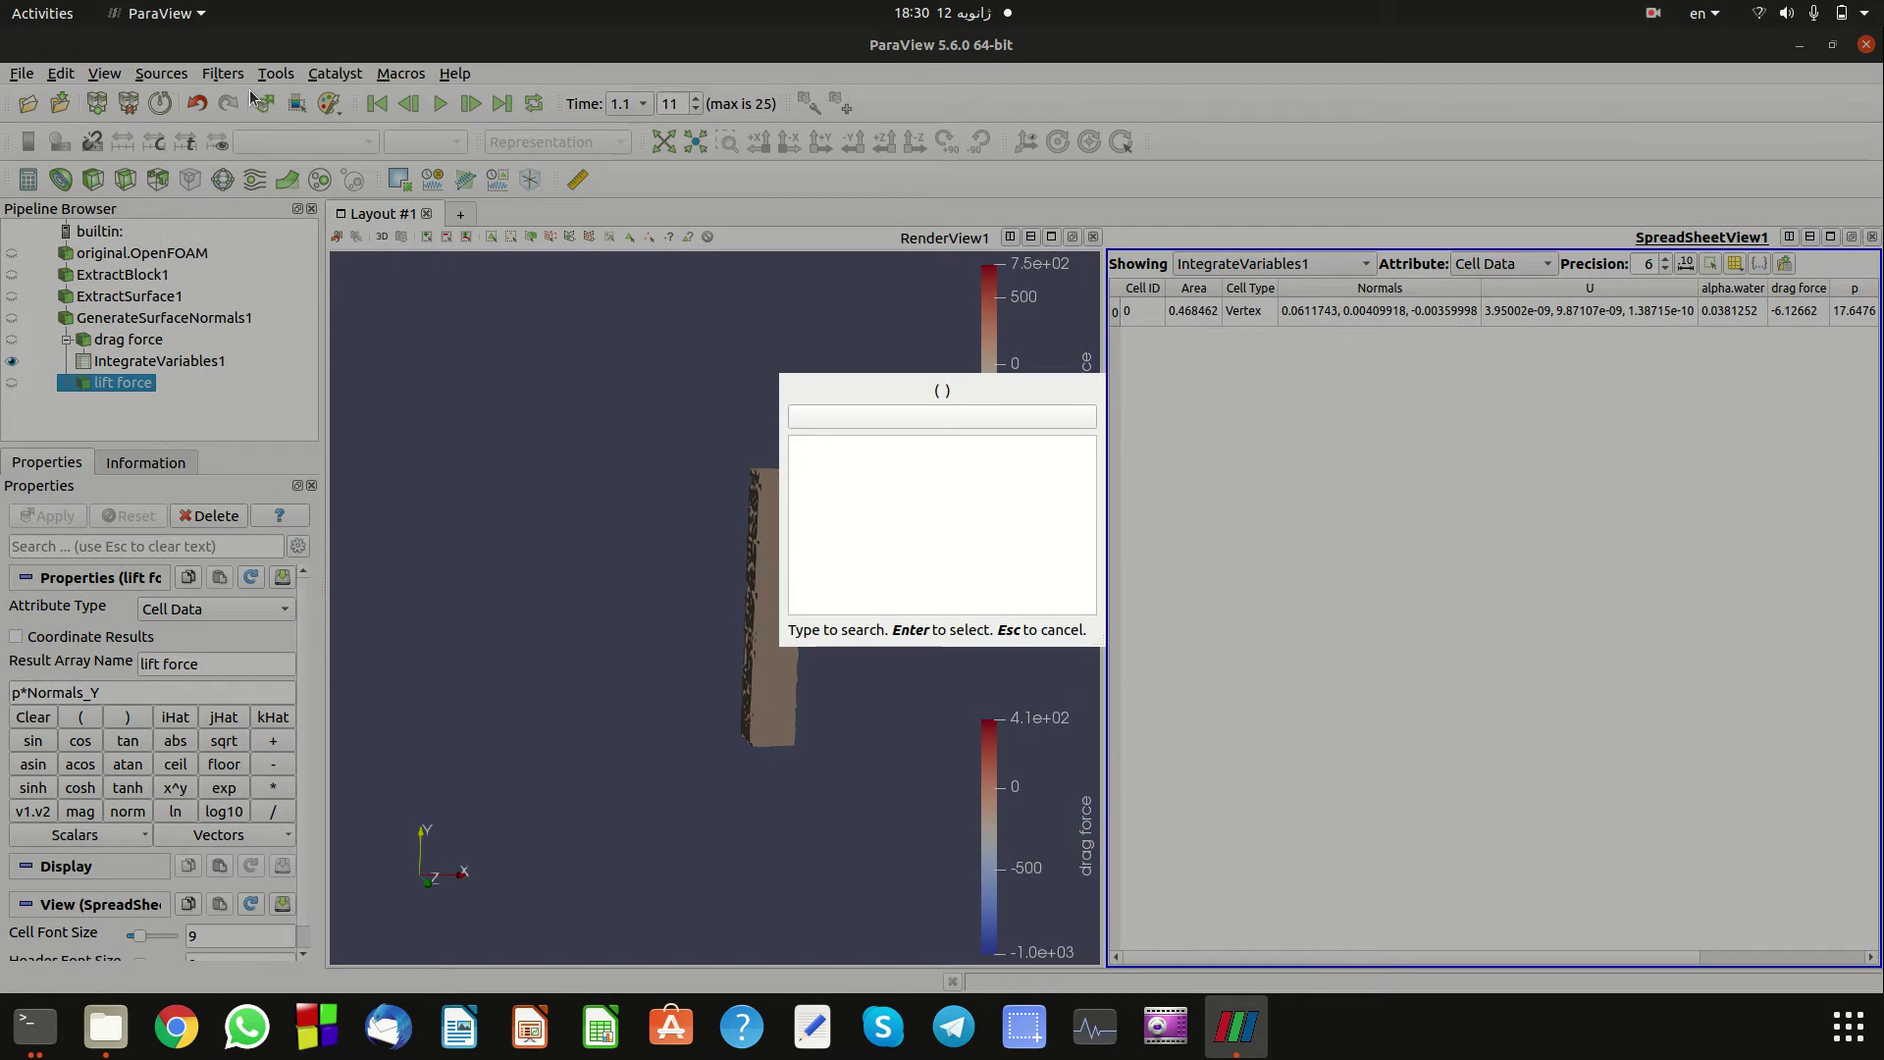
text(inte)
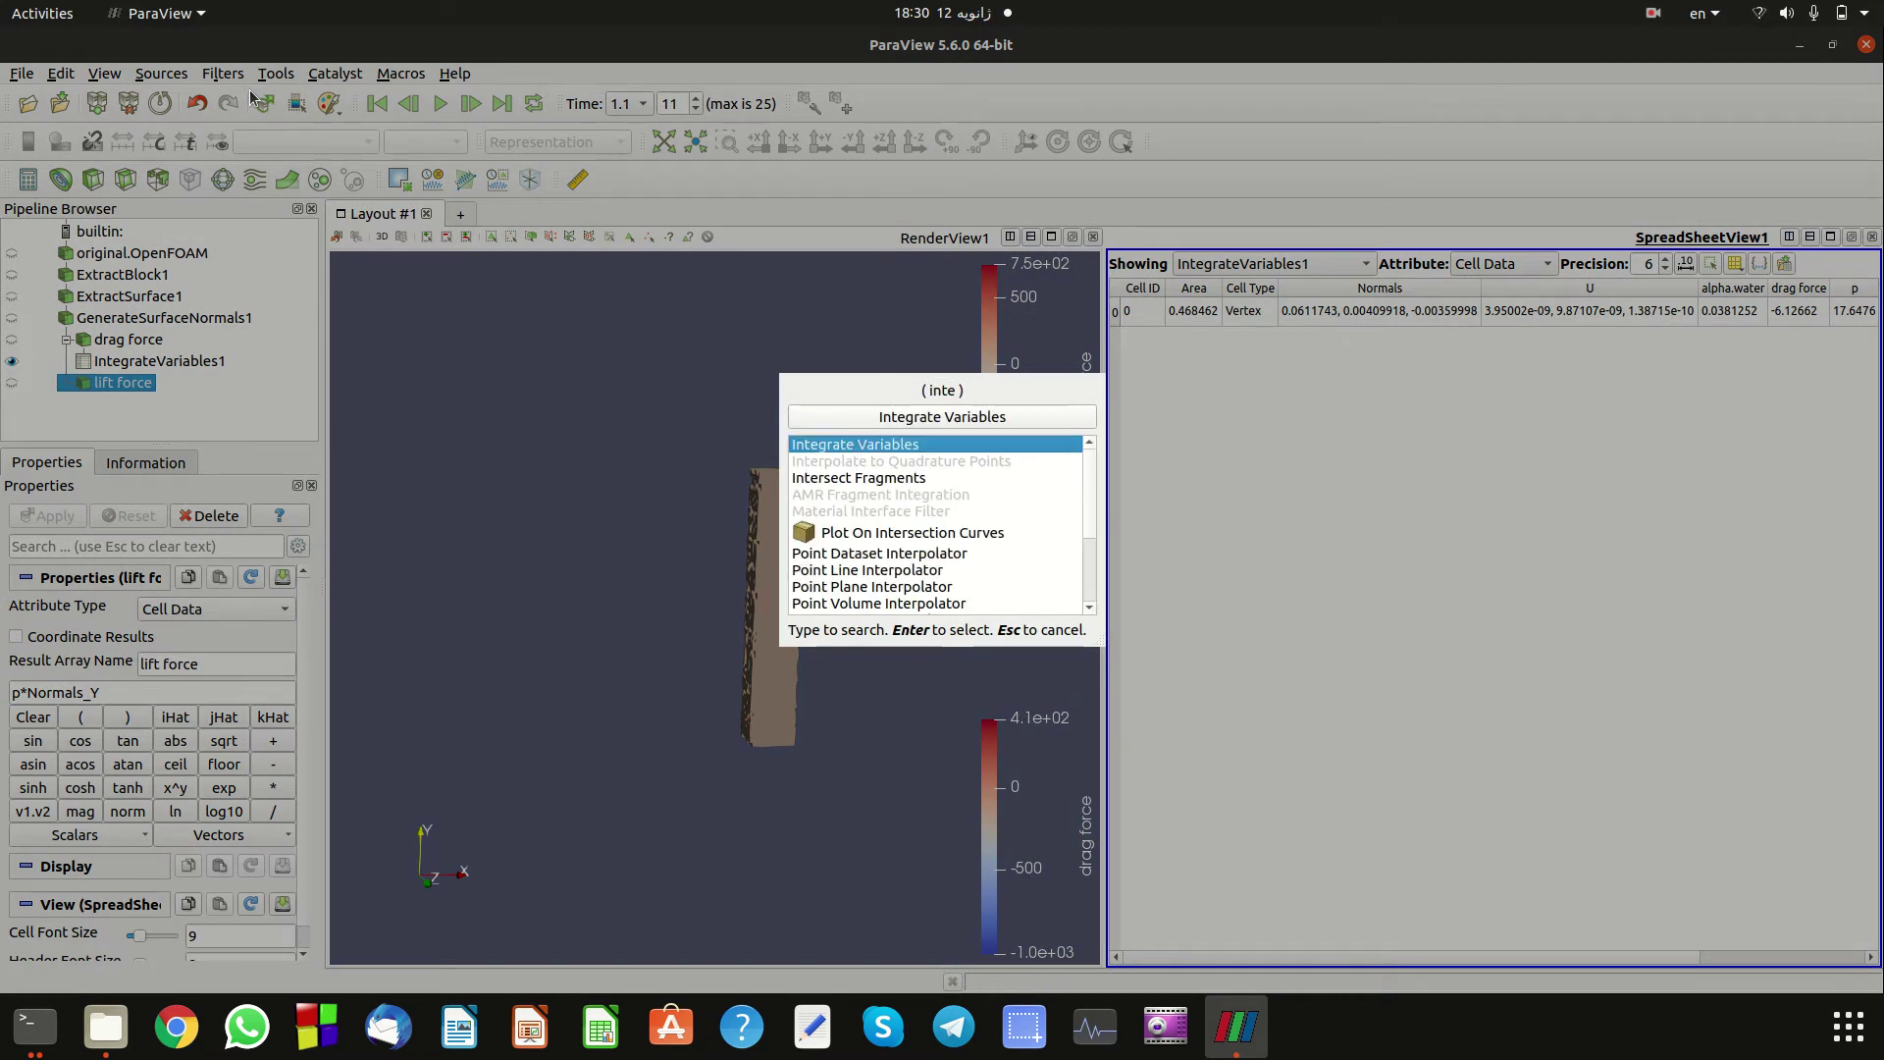
click(986, 412)
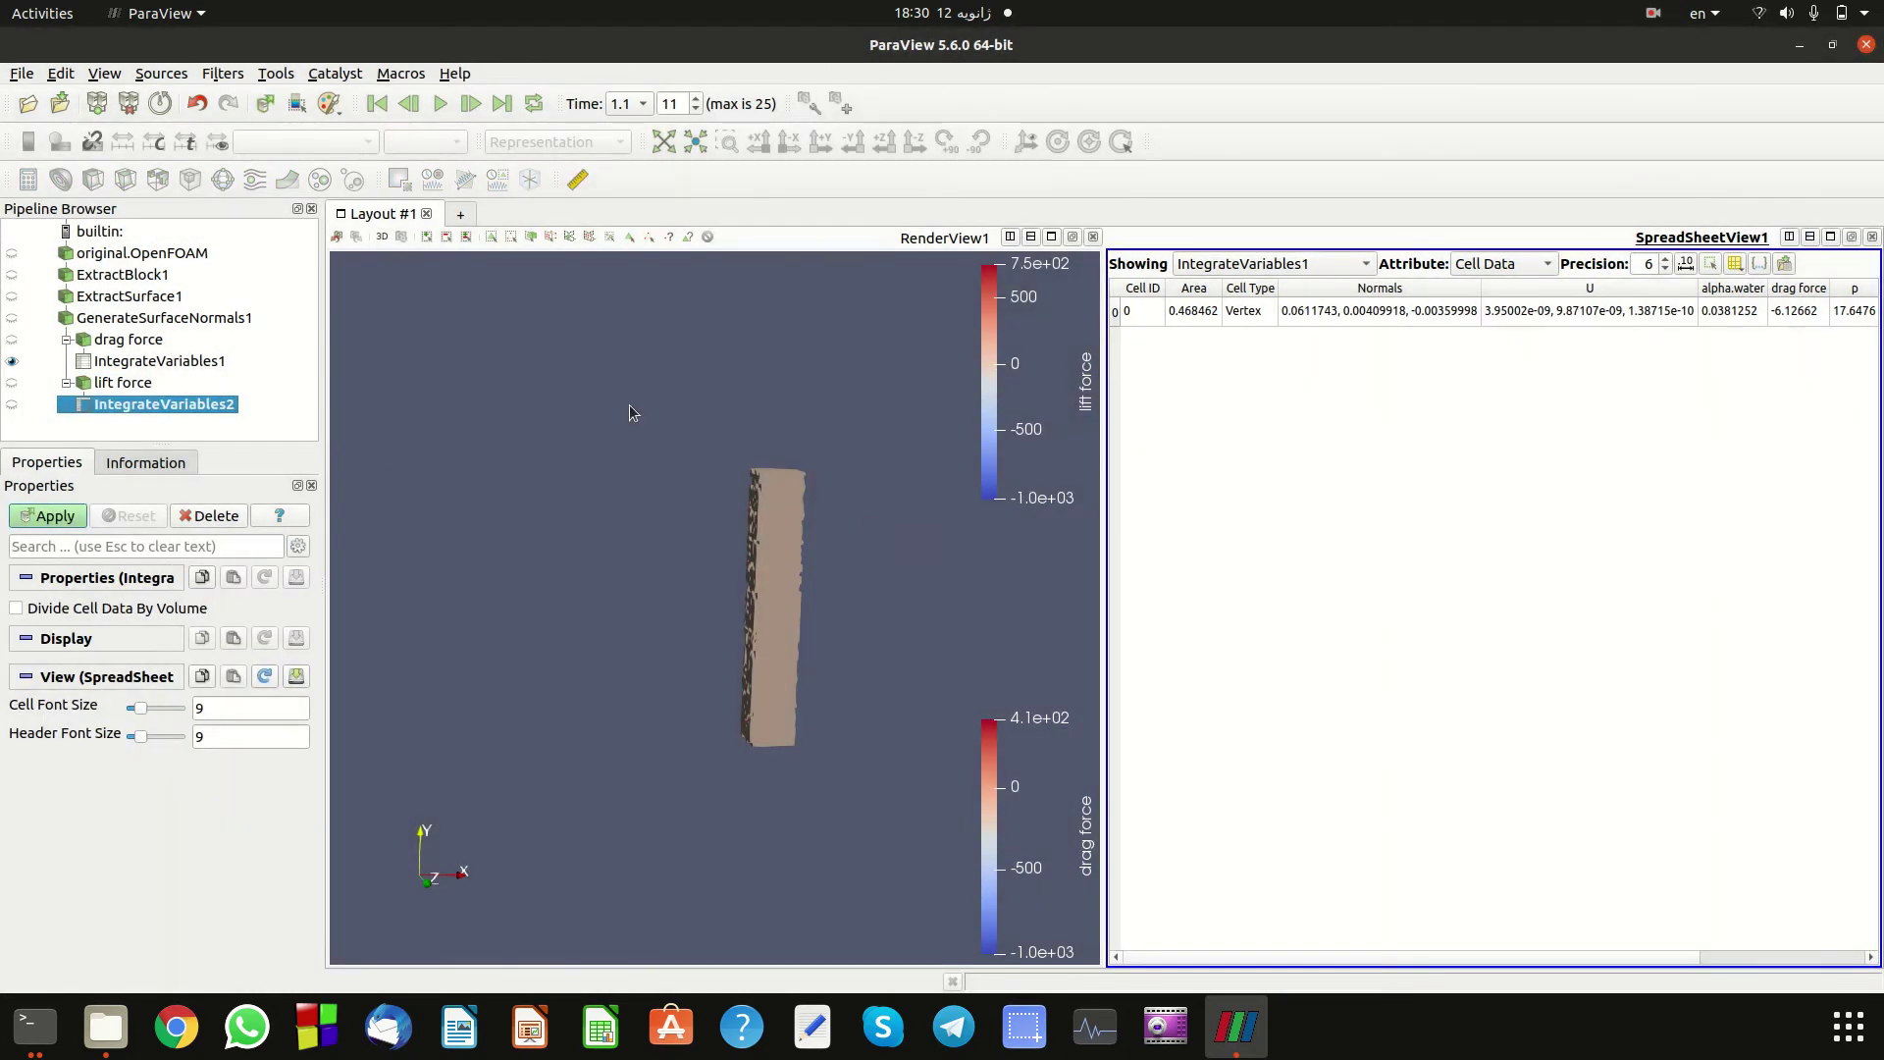
click(54, 516)
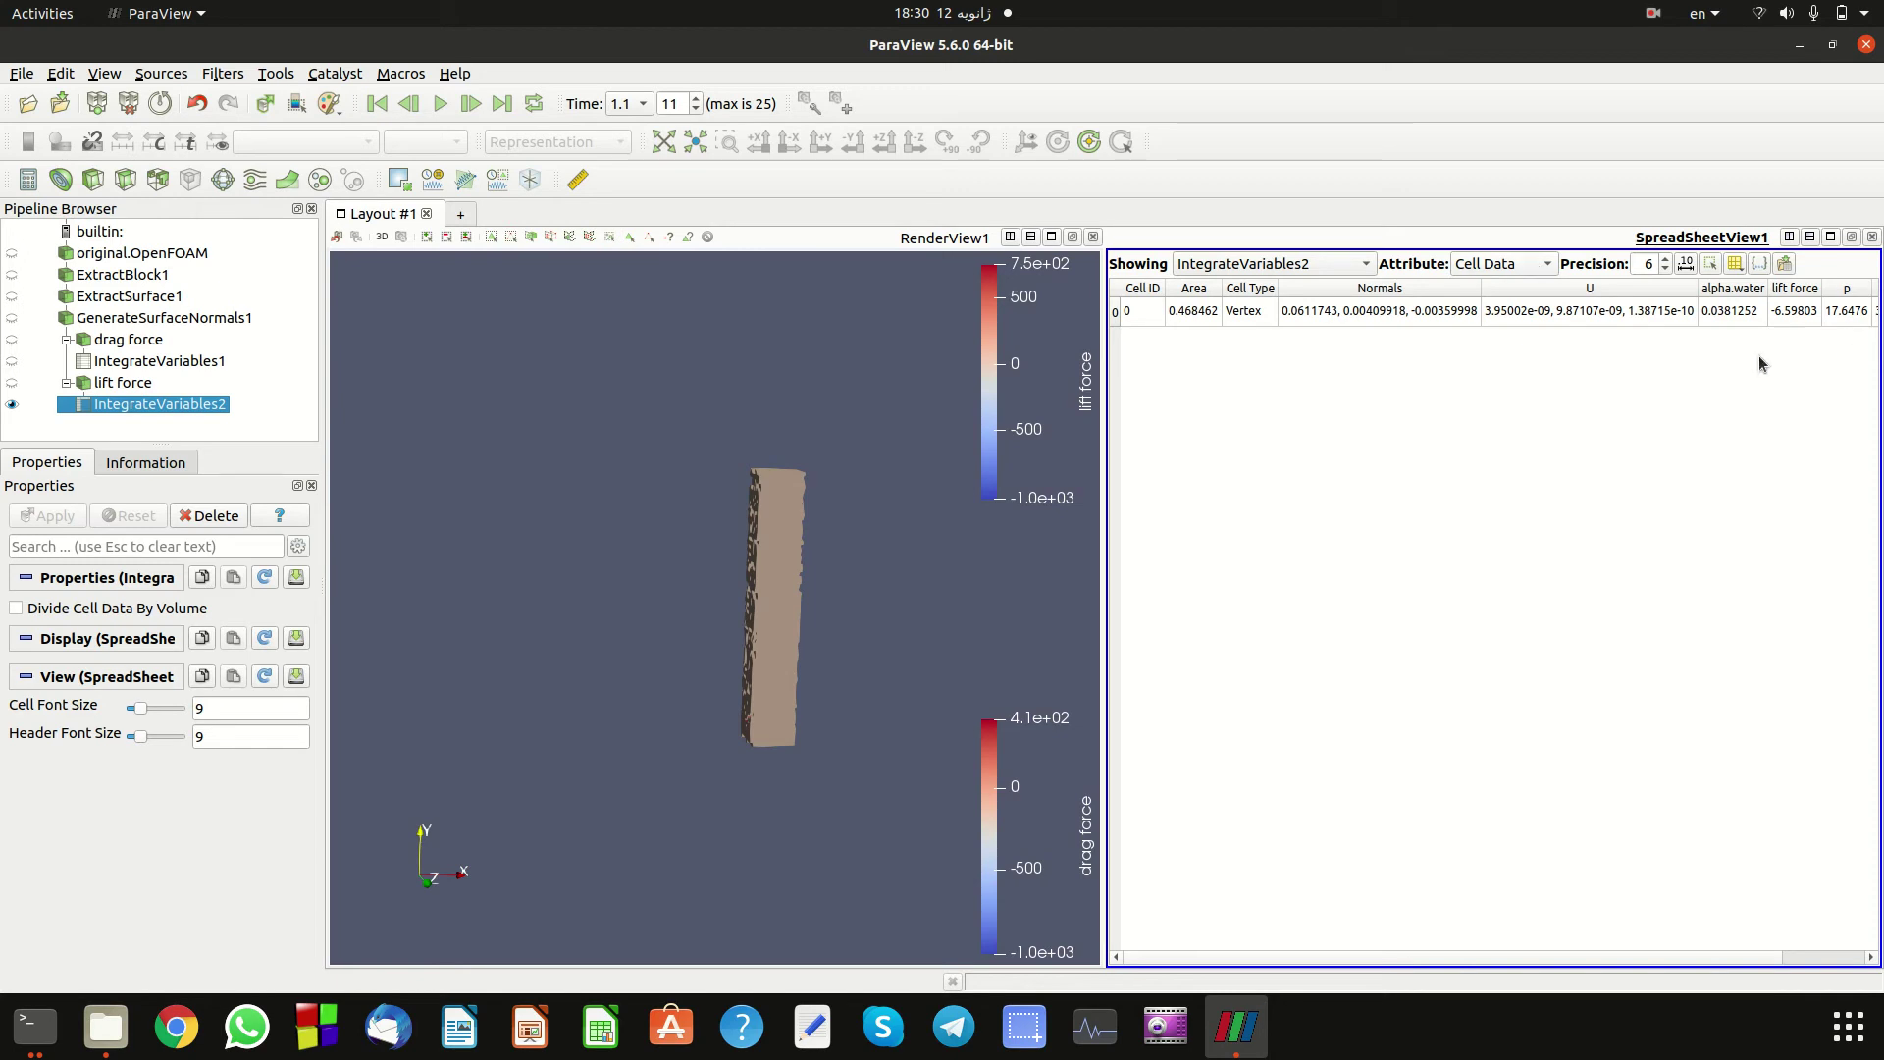
Check the integrated lift force results in the spreadsheet, and close the spreadsheet view so only the render view remains.
drag(1515, 956, 1588, 963)
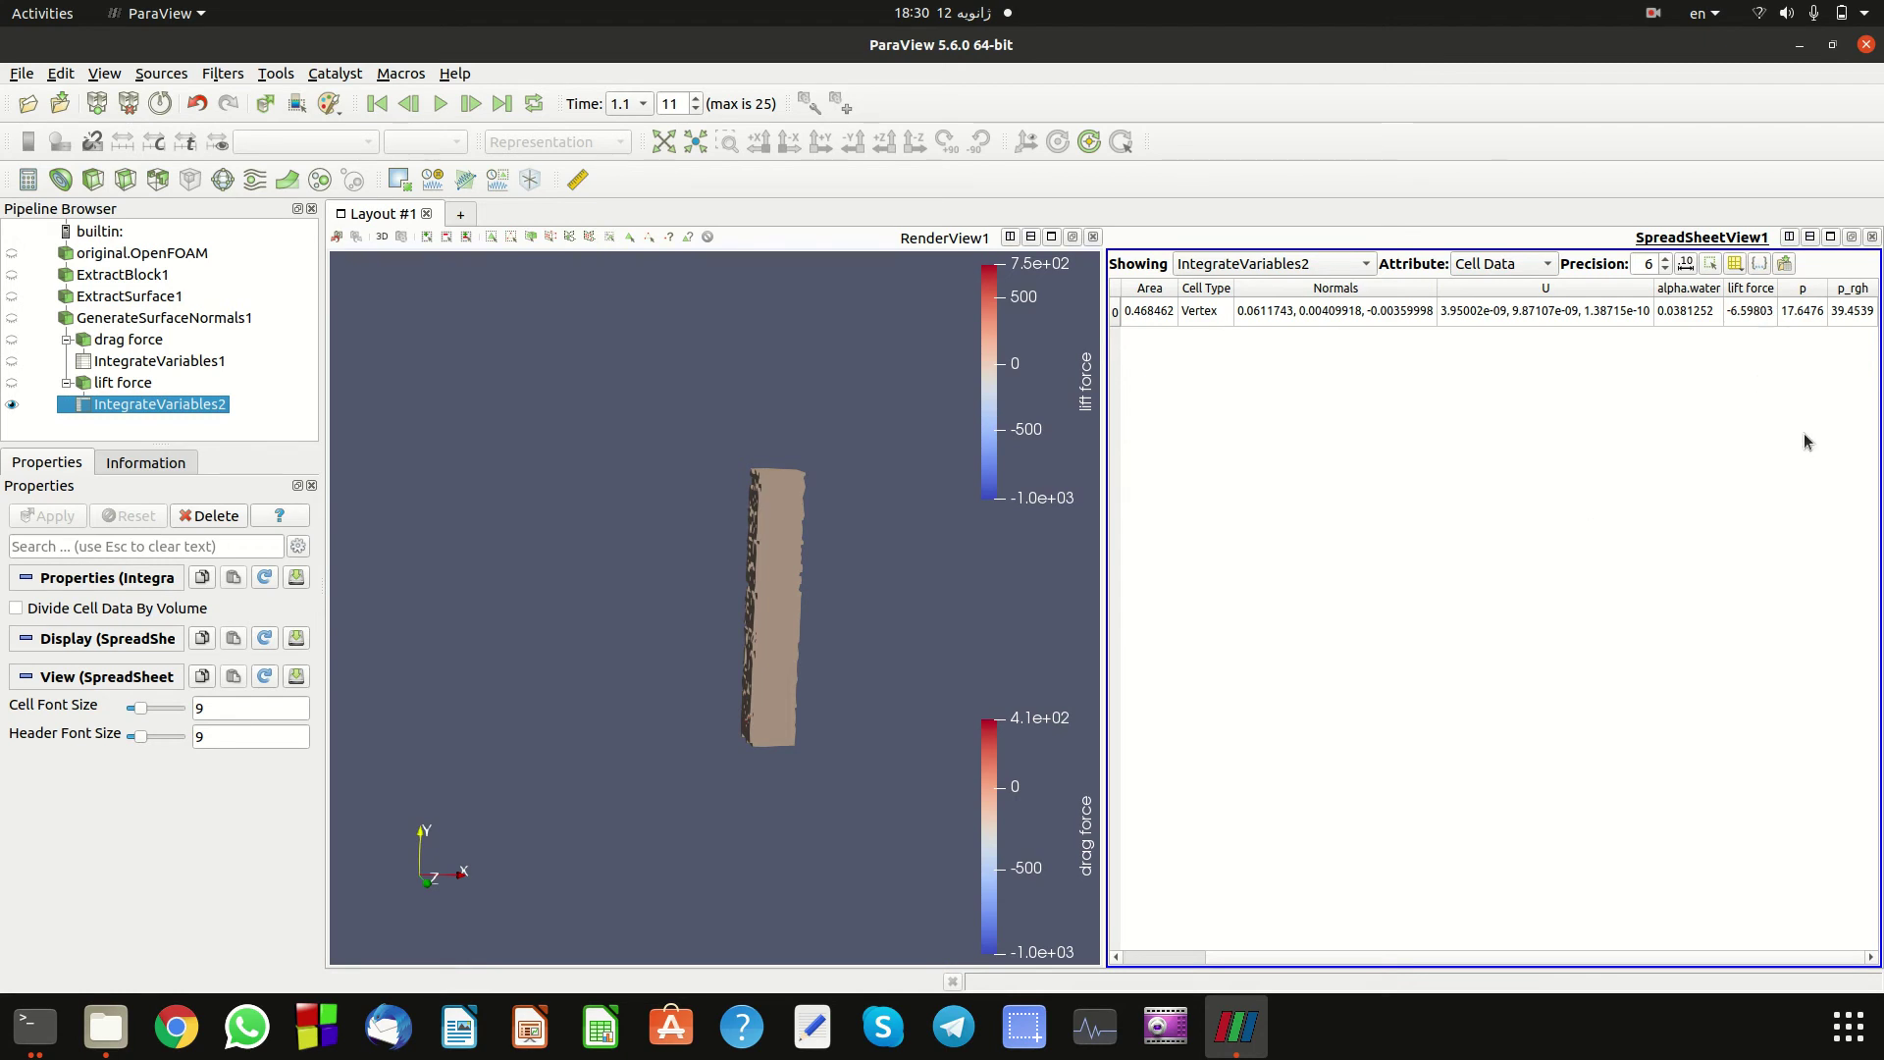
click(1872, 236)
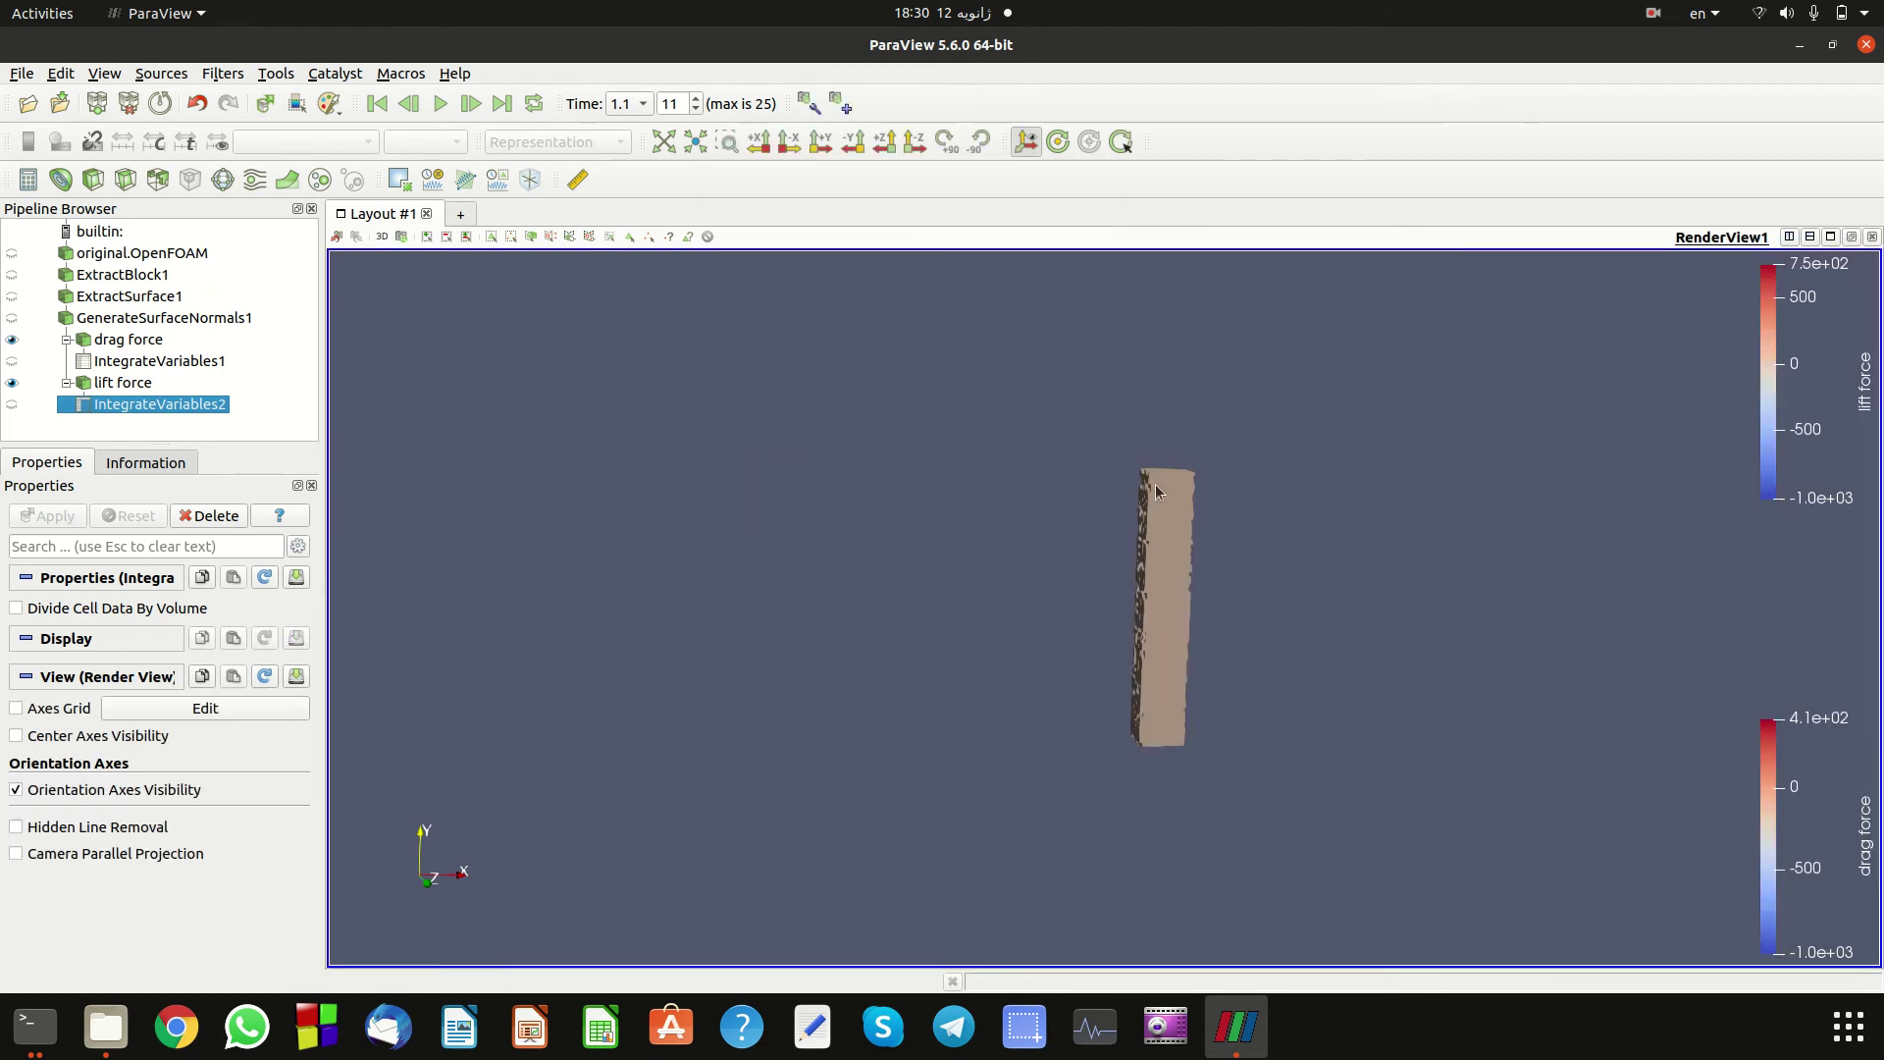